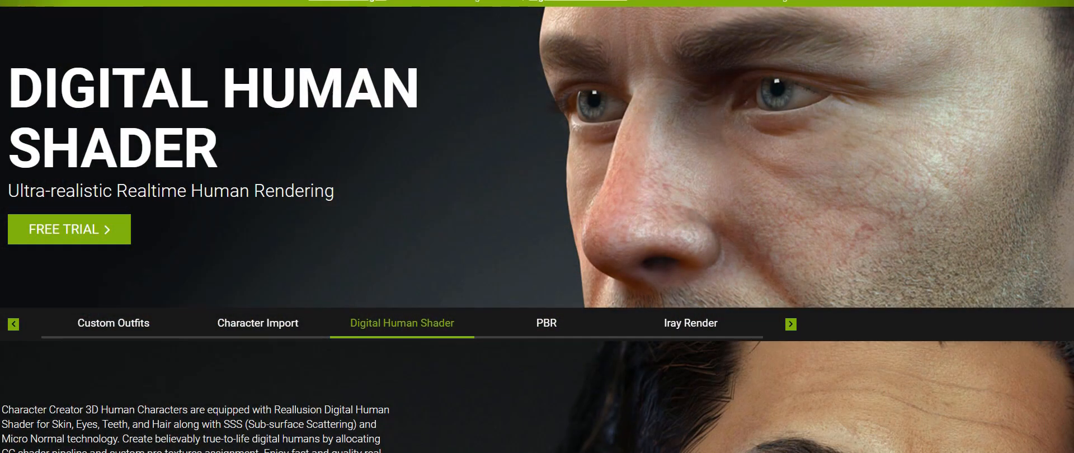
- Scroll through the Digital Human Shader product web page to review its features
{"action": "scroll", "coordinate": [536, 226], "scroll_direction": "down", "scroll_amount": 6}
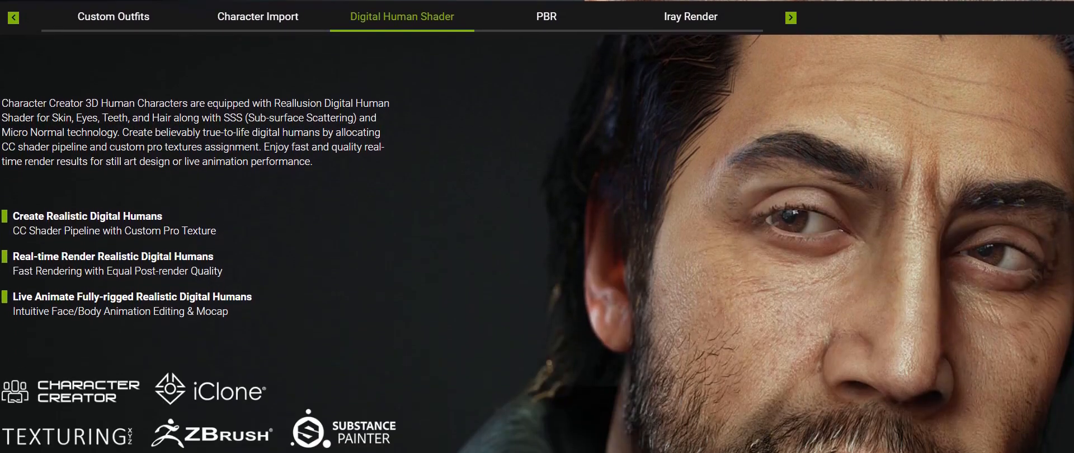
{"action": "scroll", "coordinate": [537, 226], "scroll_direction": "down", "scroll_amount": 15}
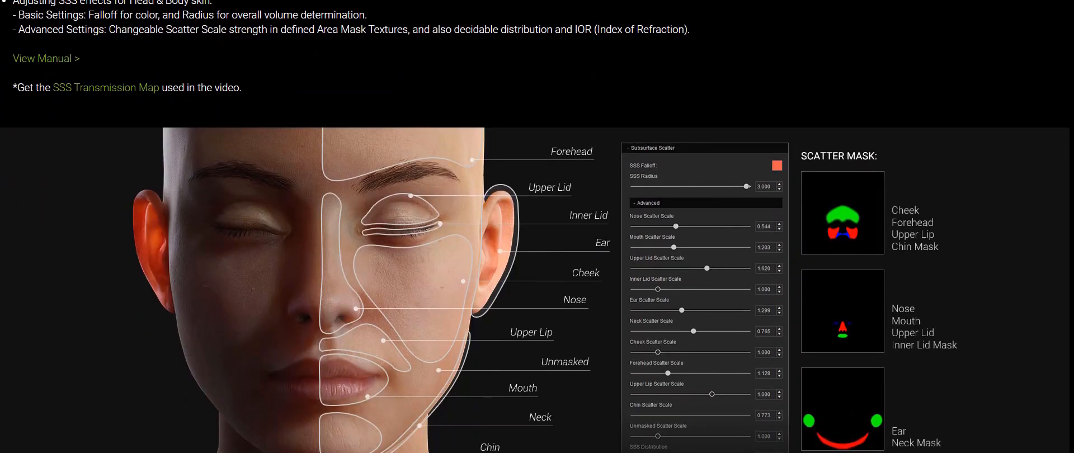
{"action": "scroll", "coordinate": [537, 227], "scroll_direction": "down", "scroll_amount": 1}
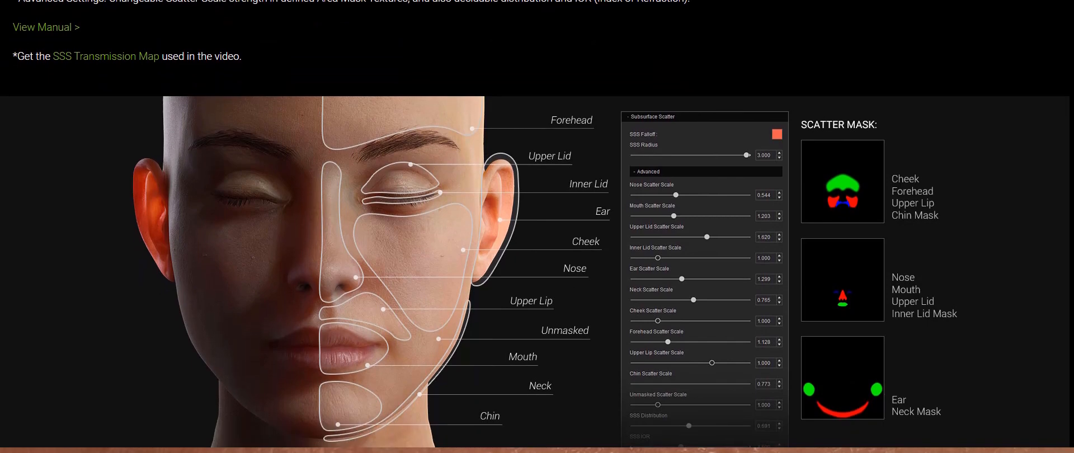
{"action": "scroll", "coordinate": [537, 226], "scroll_direction": "down", "scroll_amount": 7}
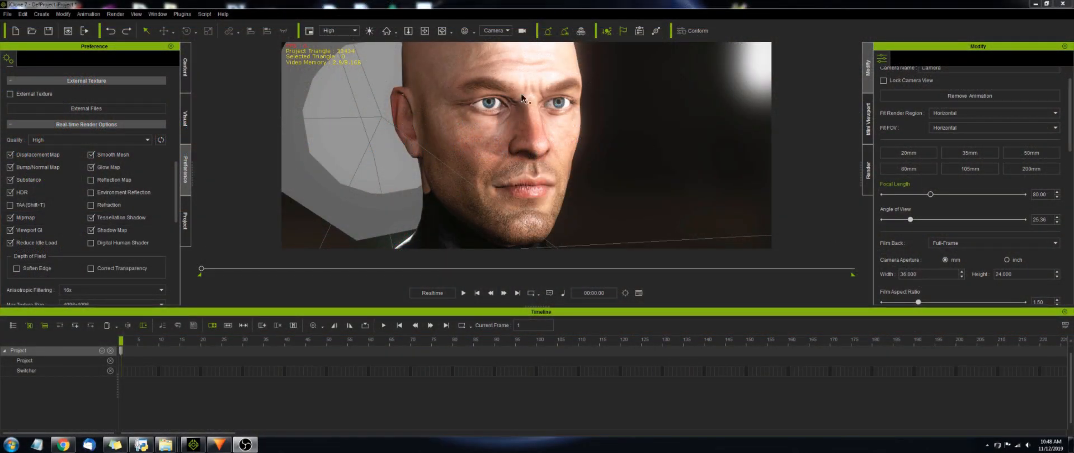
- Enable the Digital Human Shader option in the real-time render options
{"action": "left_click", "coordinate": [91, 242]}
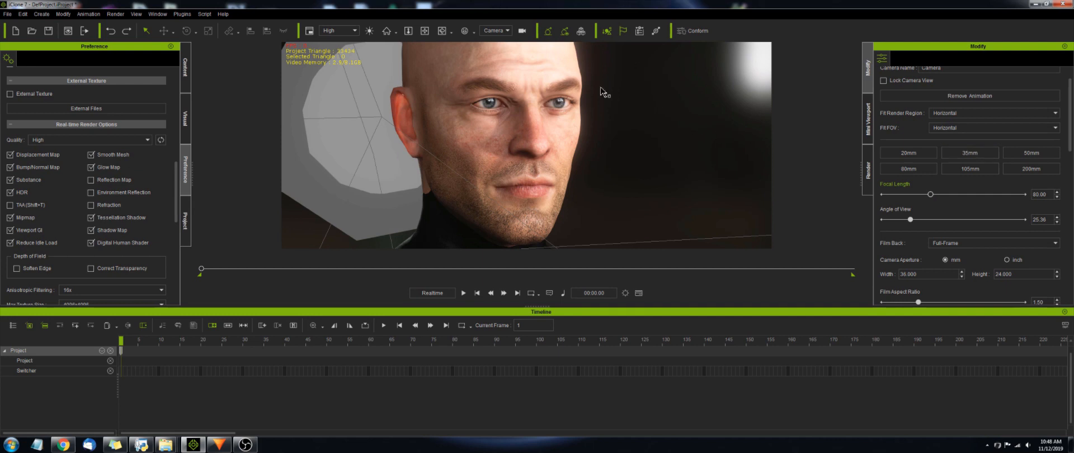
- Rotate the spotlight around the character's face to change the lighting direction
{"action": "key", "text": "e"}
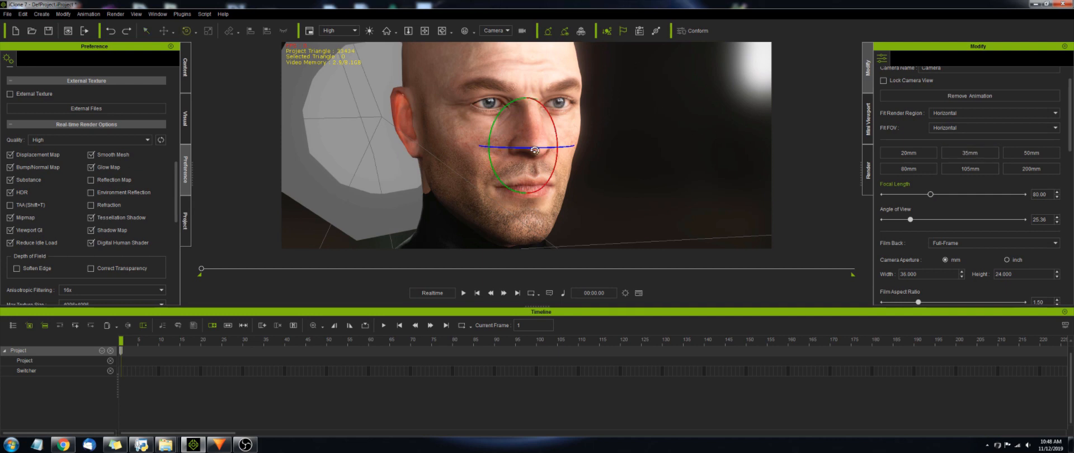
{"action": "left_click_drag", "start_coordinate": [531, 151], "coordinate": [897, 152]}
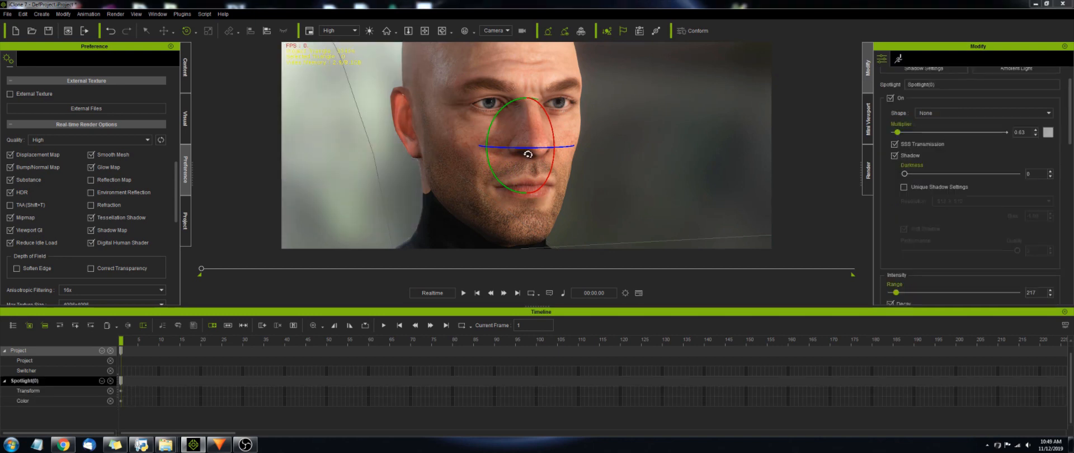
{"action": "left_click_drag", "start_coordinate": [528, 154], "coordinate": [795, 164]}
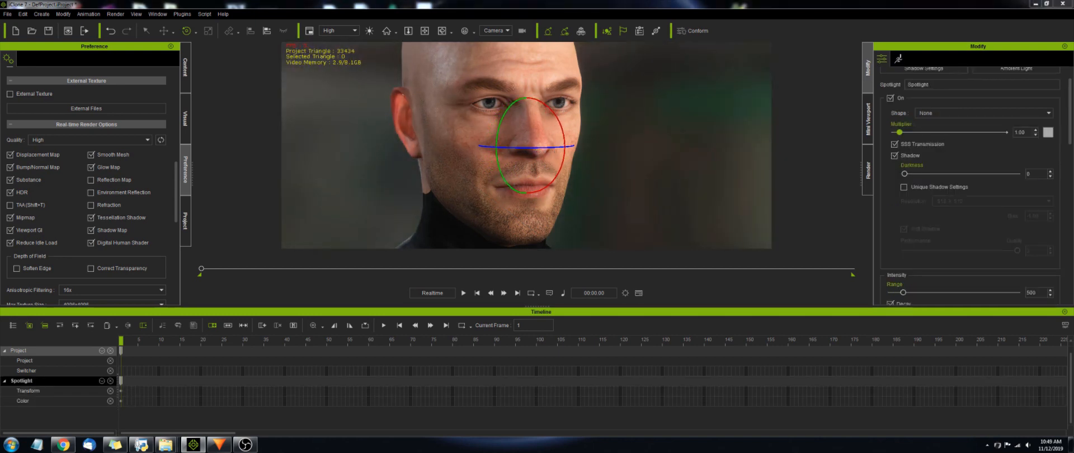
{"action": "left_click_drag", "start_coordinate": [555, 159], "coordinate": [749, 153]}
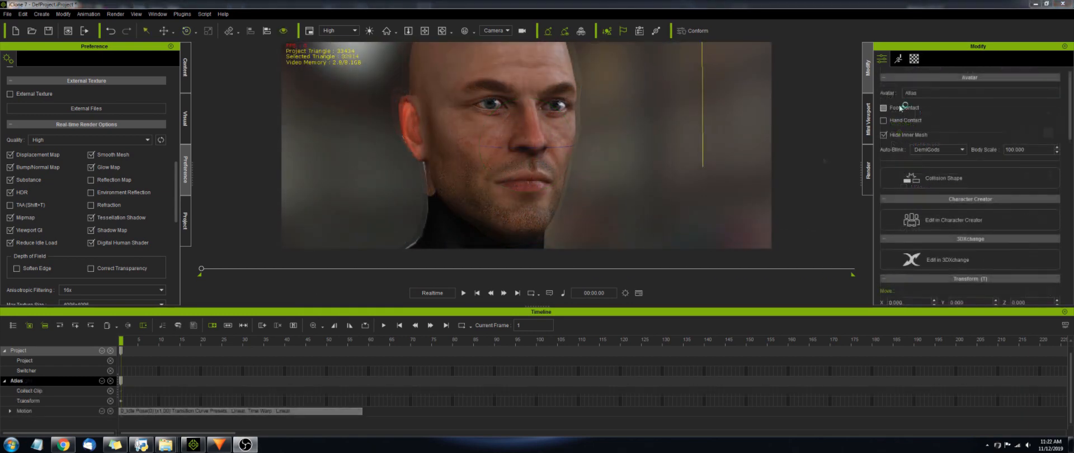
- Open the skin material's shader settings and expand the Textures section
{"action": "left_click", "coordinate": [914, 58]}
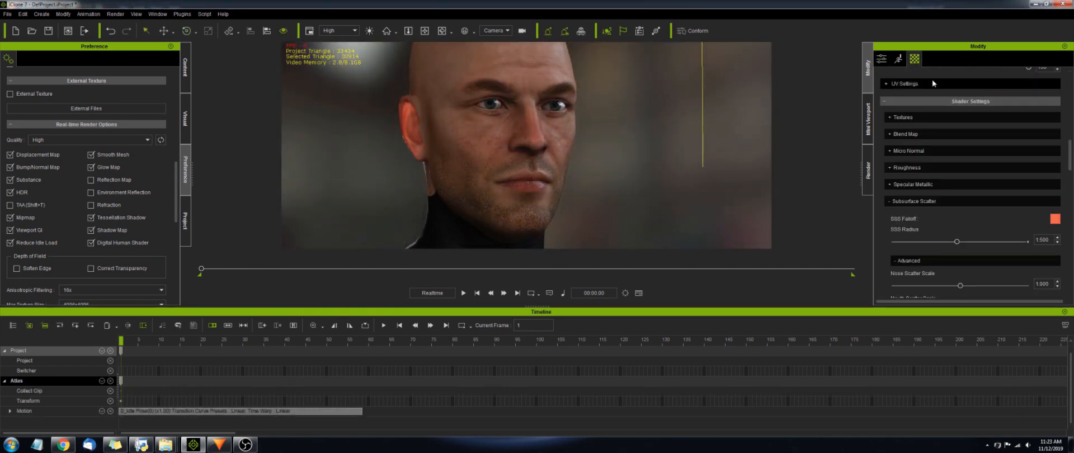
{"action": "left_click", "coordinate": [894, 119]}
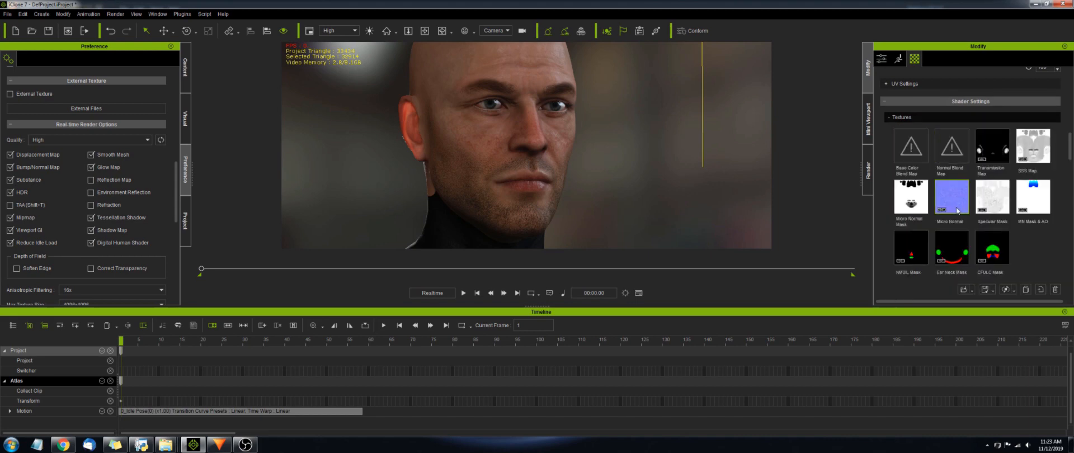
{"action": "scroll", "coordinate": [1038, 293], "scroll_direction": "down", "scroll_amount": 1}
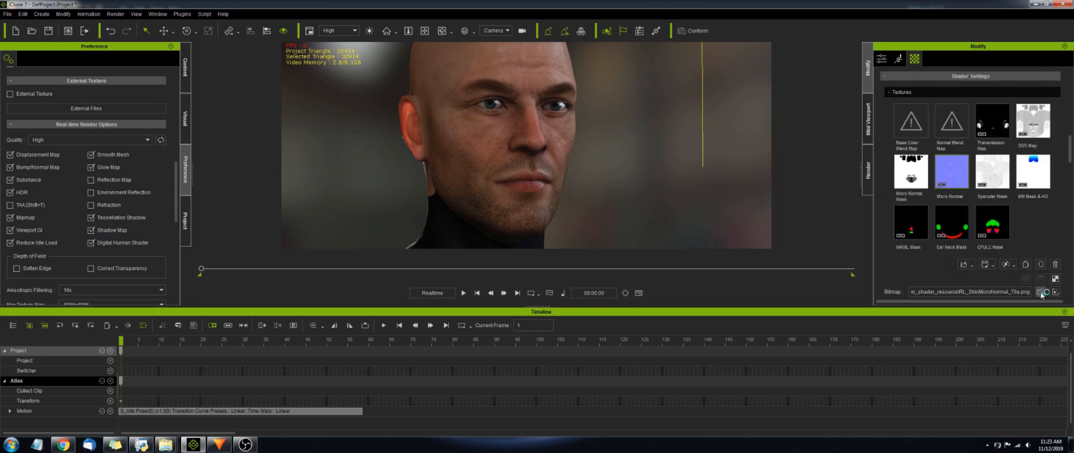
- Open the RL_SkinMicroNormal_Tile.png texture file in an image viewer, then close the viewer
{"action": "left_click", "coordinate": [1040, 292]}
{"action": "double_click", "coordinate": [752, 261]}
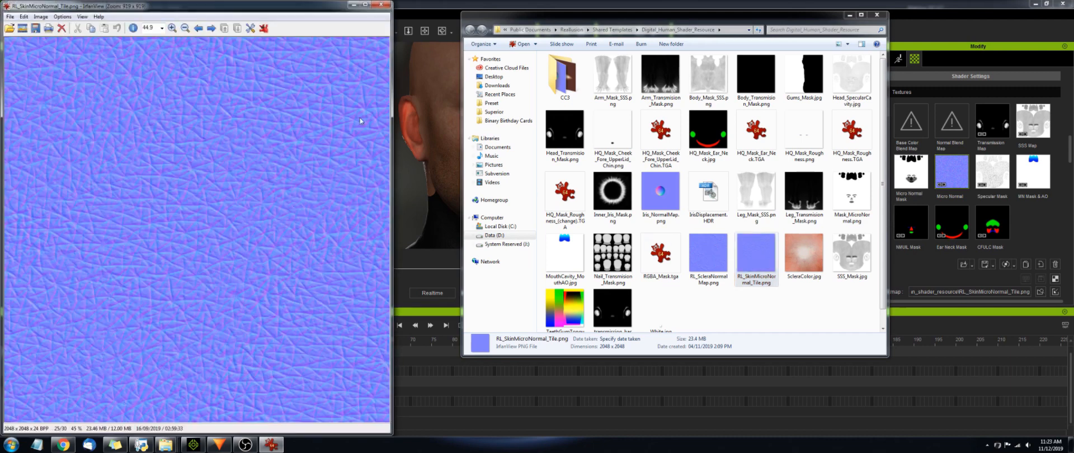
{"action": "left_click_drag", "start_coordinate": [300, 10], "coordinate": [666, 24]}
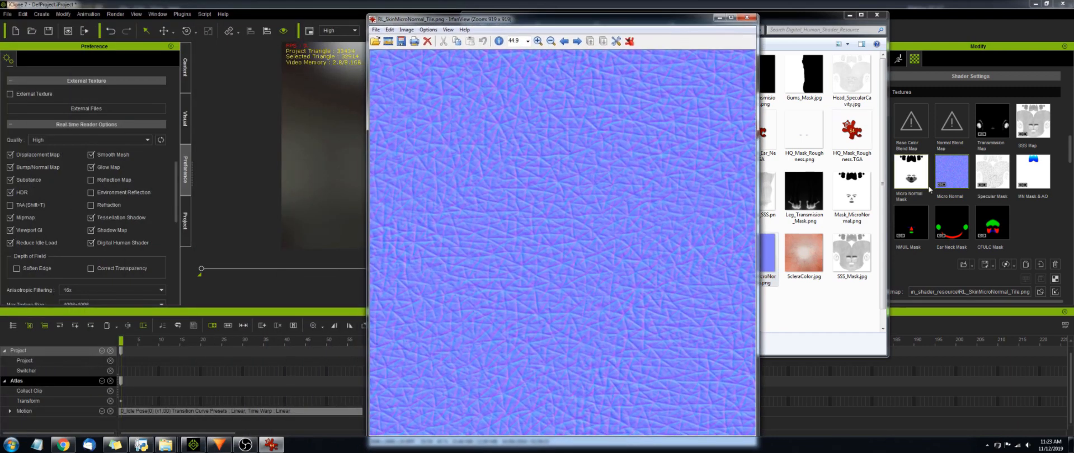
{"action": "left_click", "coordinate": [751, 19]}
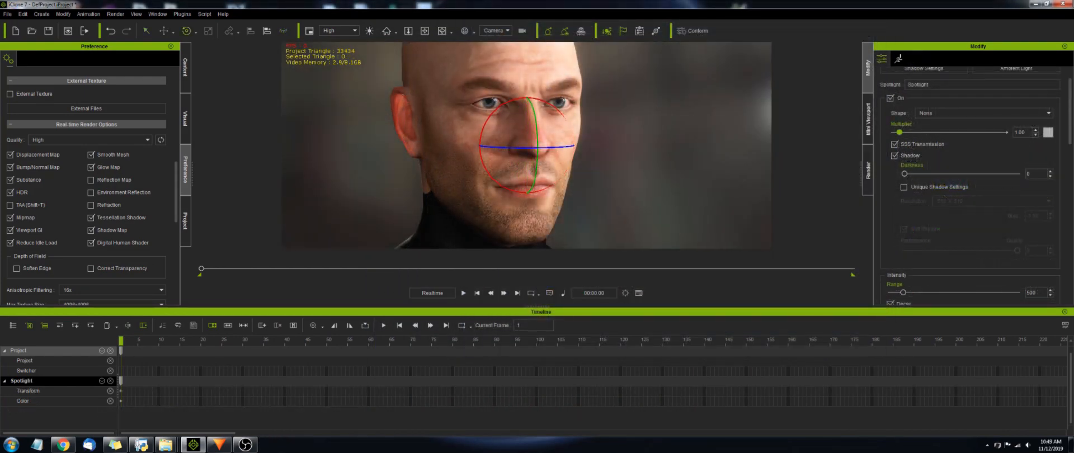
{"action": "key", "text": "q"}
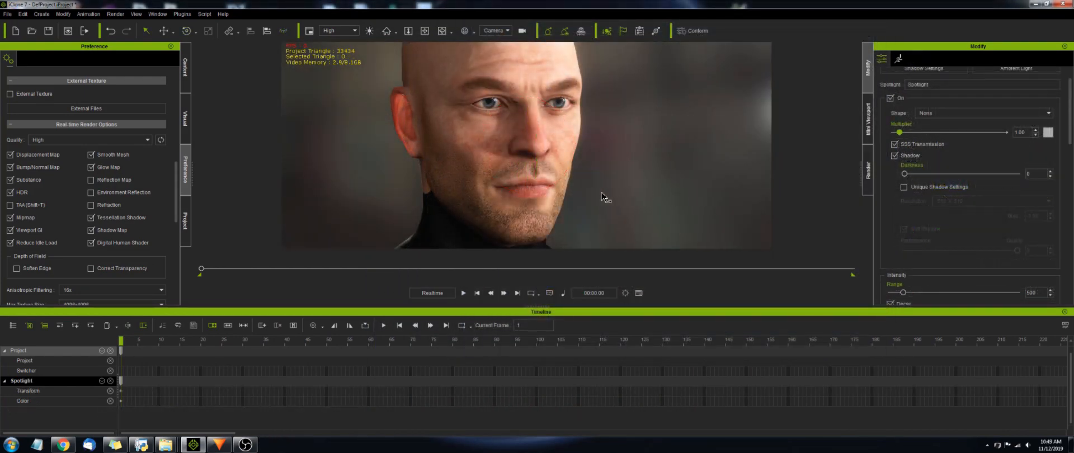
{"action": "left_click", "coordinate": [898, 61]}
{"action": "left_click", "coordinate": [883, 62]}
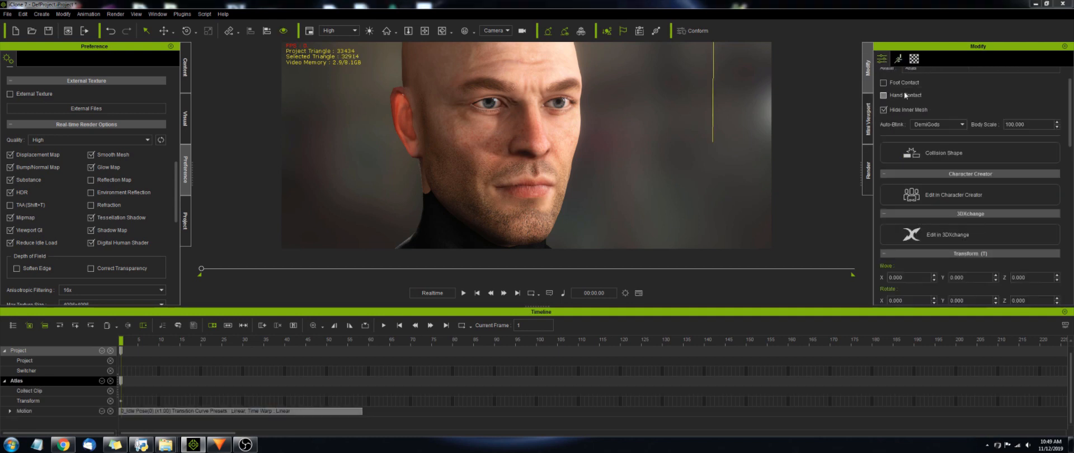
{"action": "scroll", "coordinate": [921, 226], "scroll_direction": "down", "scroll_amount": 5}
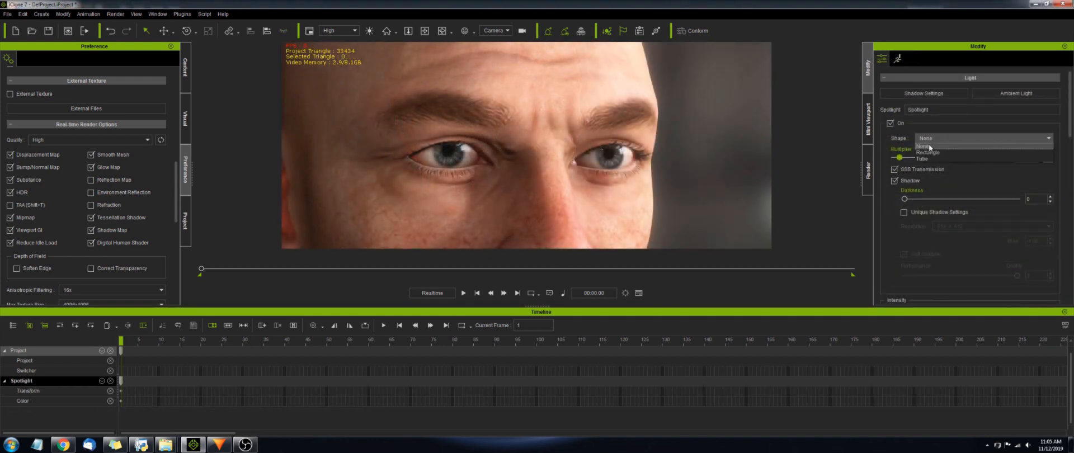
- Set the spotlight's shape to Rectangle and widen it with the width slider
{"action": "left_click", "coordinate": [928, 139]}
{"action": "left_click", "coordinate": [928, 153]}
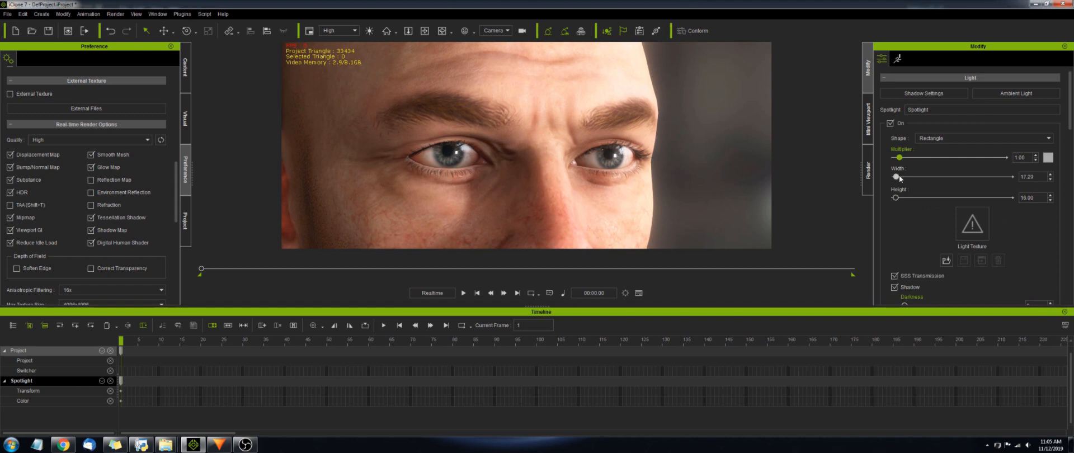
{"action": "left_click_drag", "start_coordinate": [896, 176], "coordinate": [942, 179]}
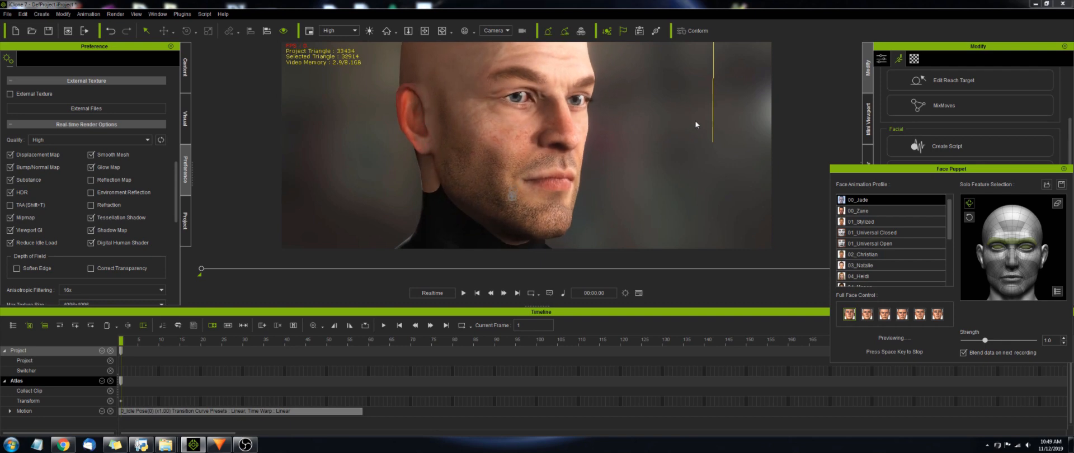
- Set the spotlight beam's falloff to 100 and attenuation to 82
{"action": "key", "text": "space"}
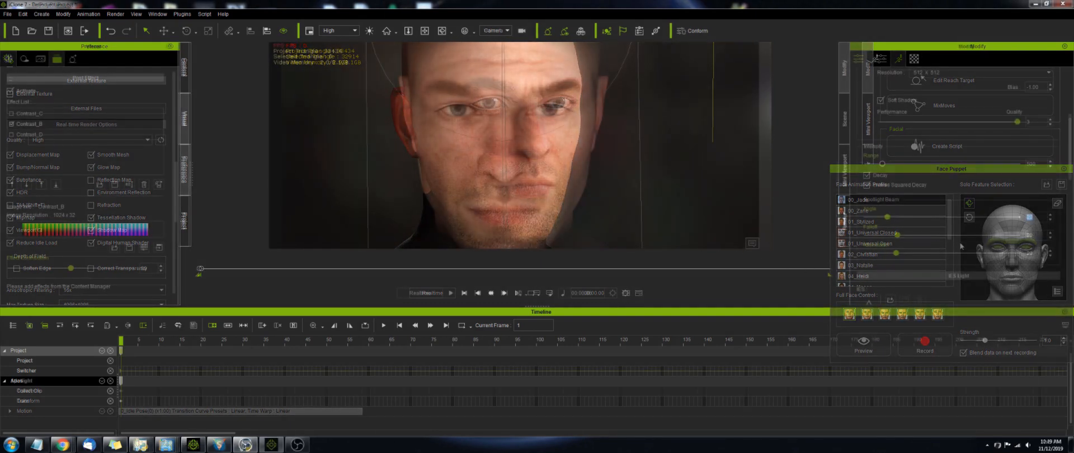
{"action": "left_click_drag", "start_coordinate": [901, 239], "coordinate": [986, 240]}
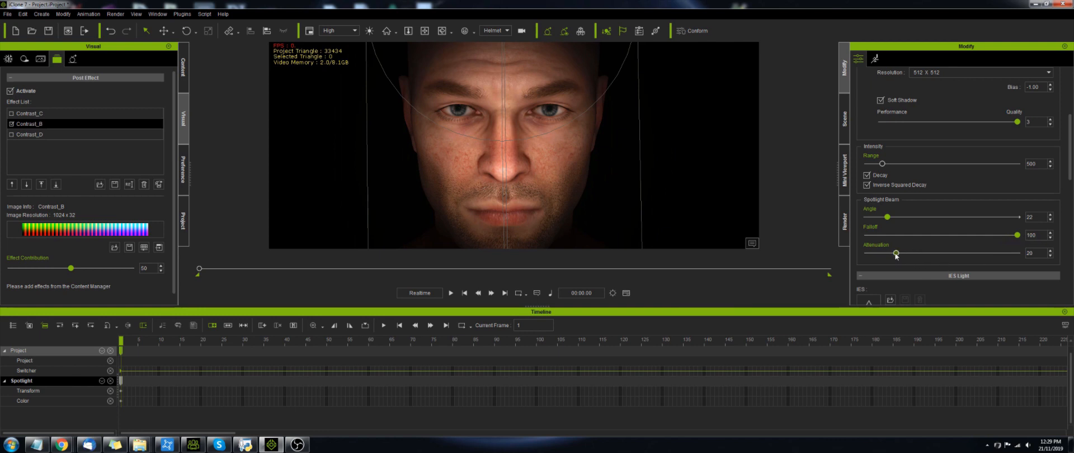
{"action": "left_click_drag", "start_coordinate": [896, 255], "coordinate": [966, 253]}
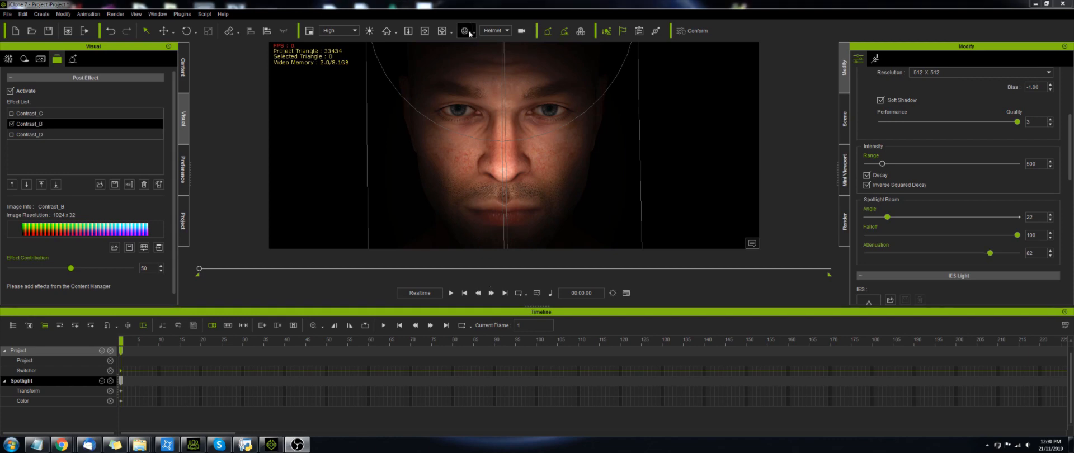
- Render a preview image of the current view and close the image viewer
{"action": "key", "text": "F10"}
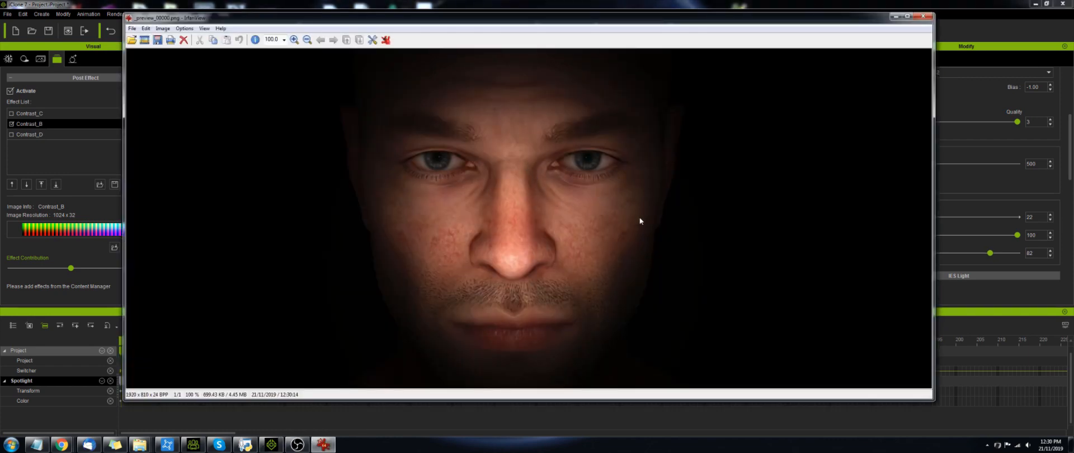
{"action": "left_click", "coordinate": [924, 16]}
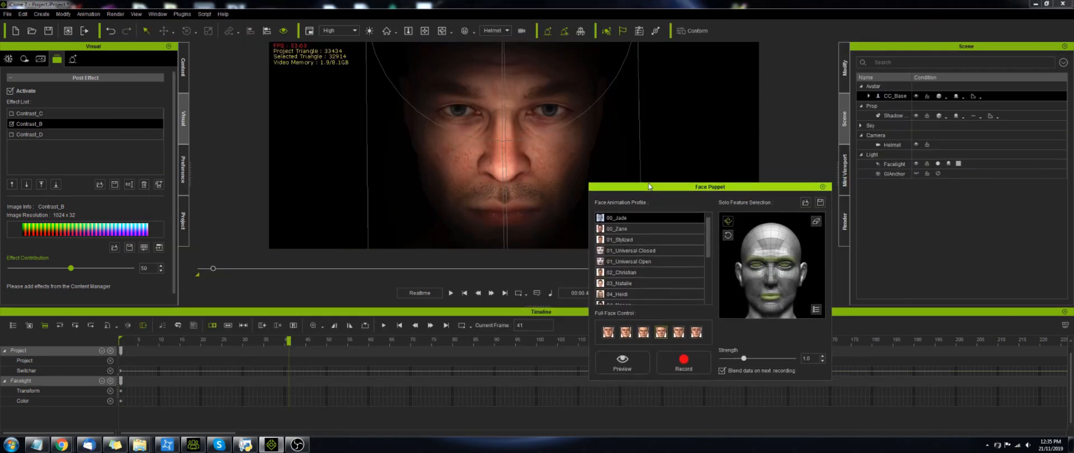
{"action": "left_click_drag", "start_coordinate": [649, 186], "coordinate": [641, 192]}
- Select the Facelight in the scene list and switch to the Modify panel
{"action": "left_click", "coordinate": [903, 145]}
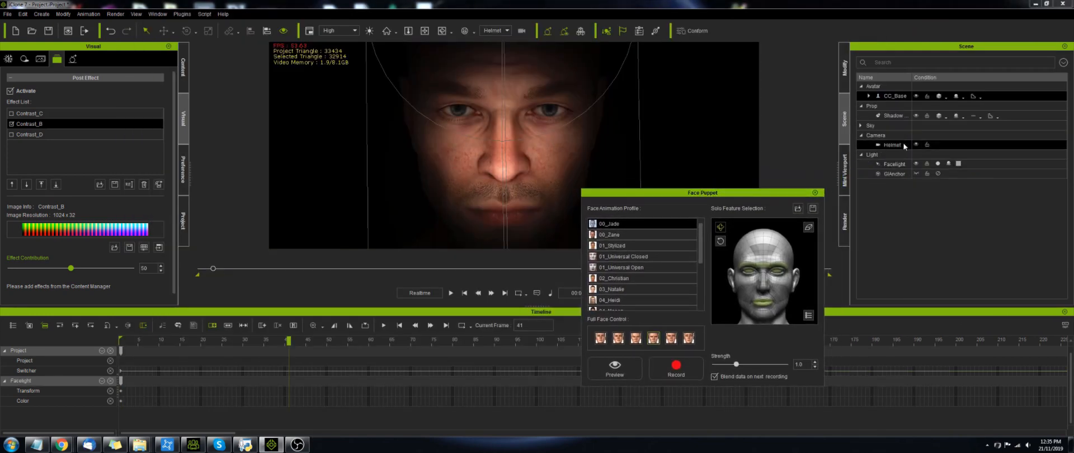
{"action": "left_click", "coordinate": [914, 164]}
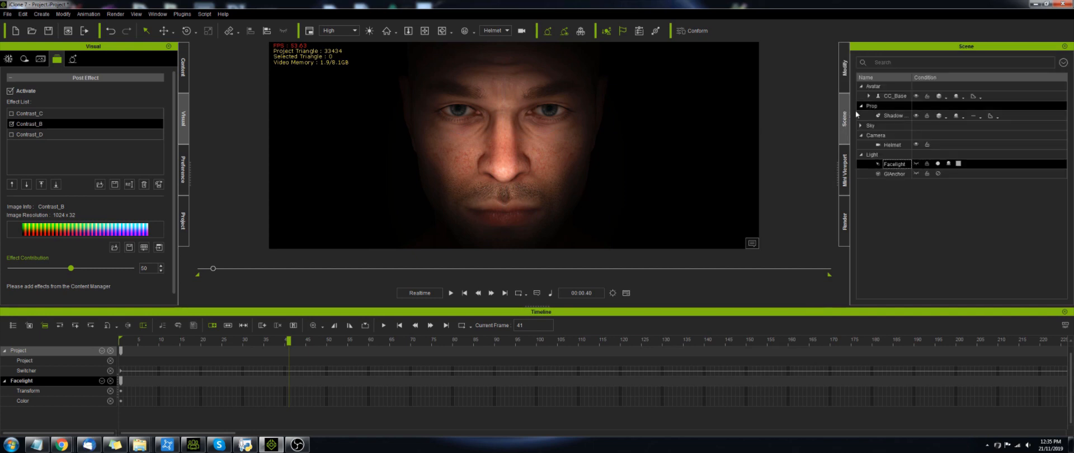
{"action": "left_click", "coordinate": [876, 61]}
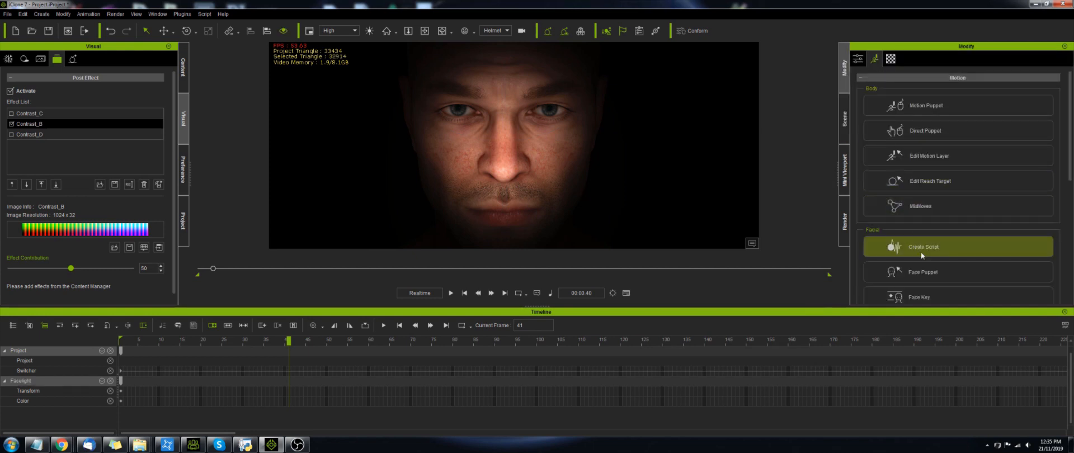
- Open Face Puppet, preview puppeting the face, stop the preview and close the panel
{"action": "left_click", "coordinate": [918, 272]}
{"action": "left_click_drag", "start_coordinate": [746, 192], "coordinate": [995, 168]}
{"action": "left_click", "coordinate": [850, 345]}
{"action": "key", "text": "space"}
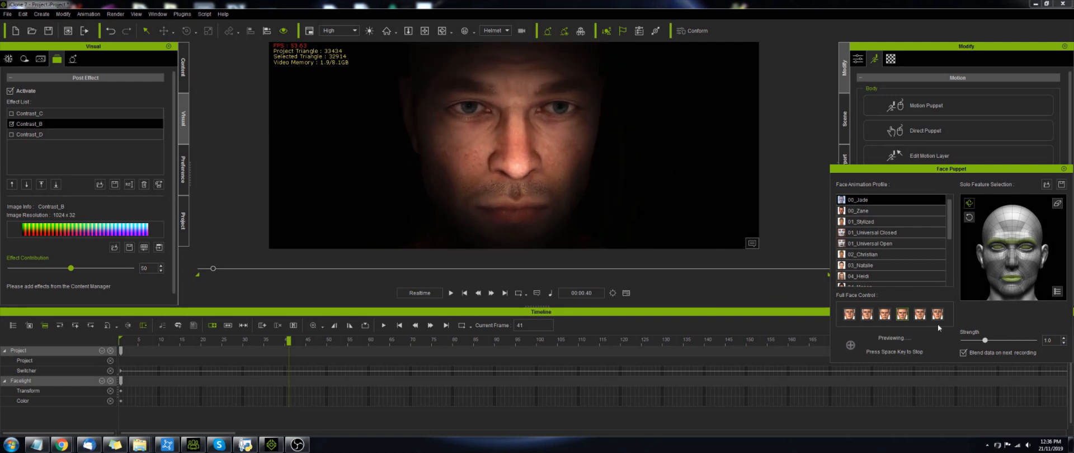
{"action": "key", "text": "space"}
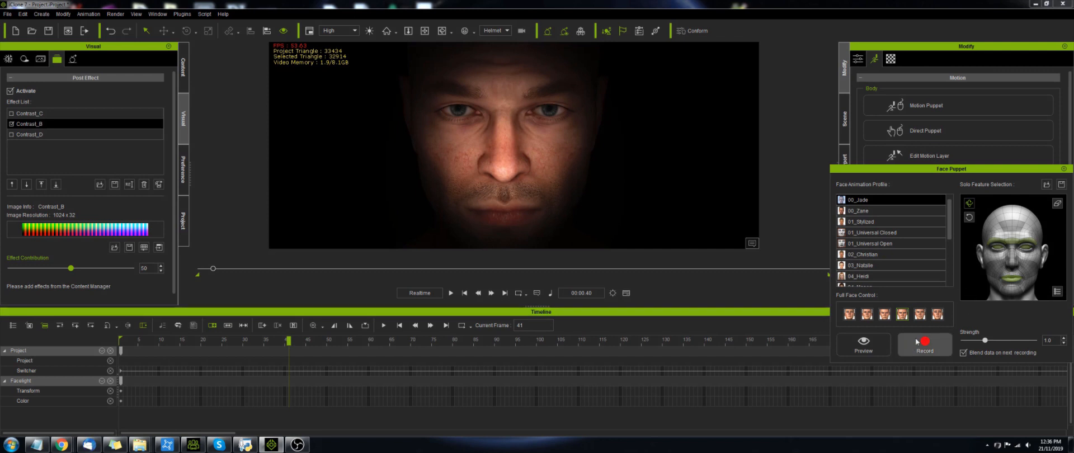
{"action": "left_click", "coordinate": [1064, 169]}
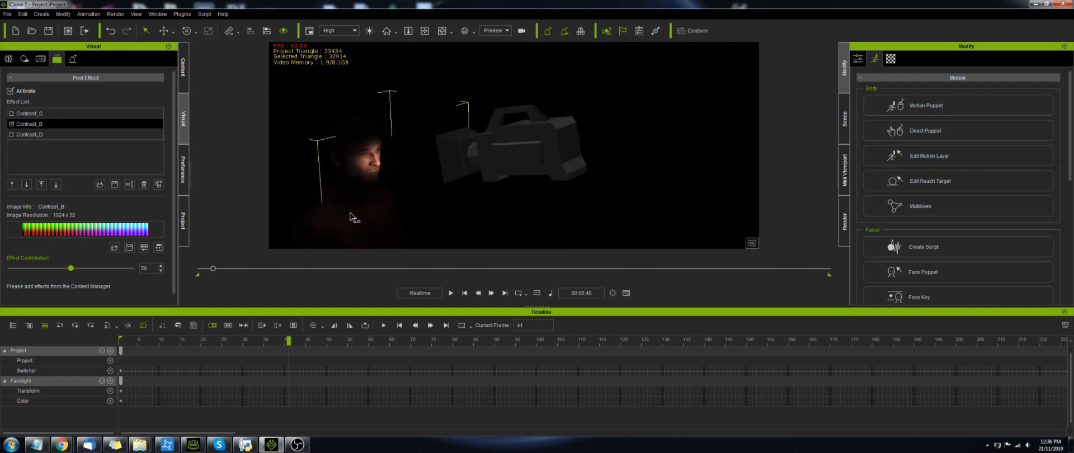
- Select the character in the viewport, then play and pause the project animation
{"action": "key", "text": "y"}
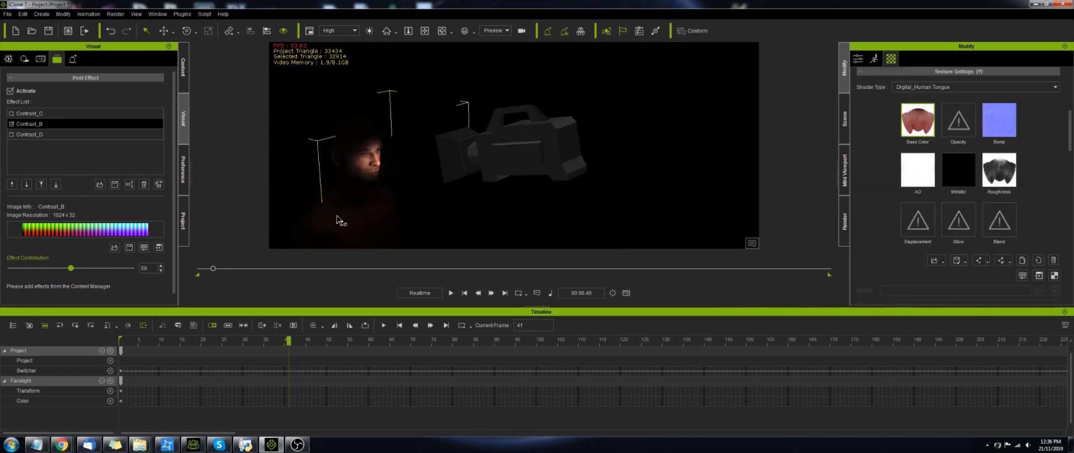
{"action": "left_click", "coordinate": [343, 217]}
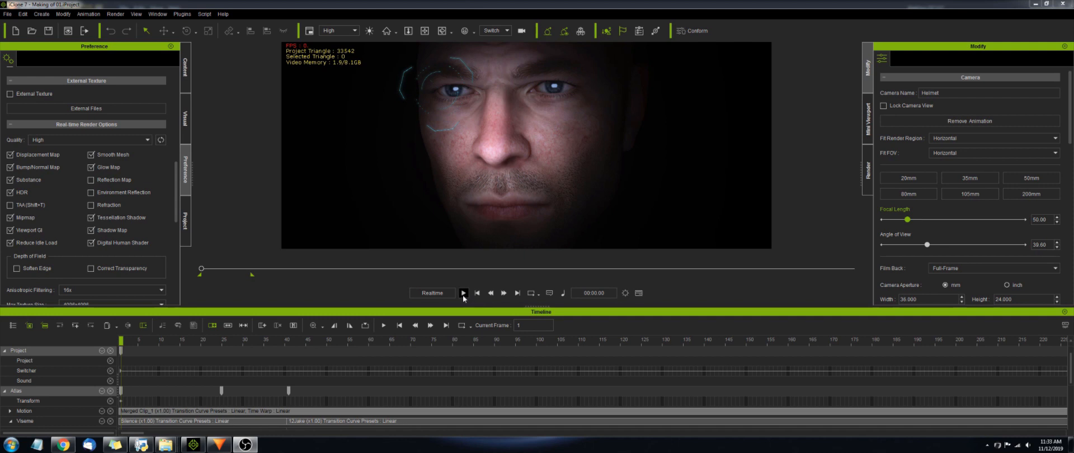
{"action": "left_click", "coordinate": [463, 293]}
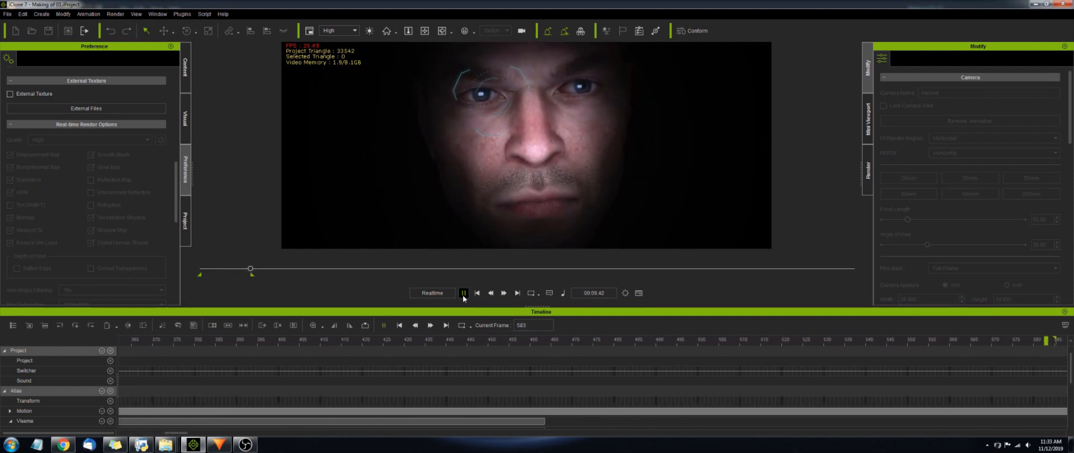
{"action": "left_click", "coordinate": [463, 293]}
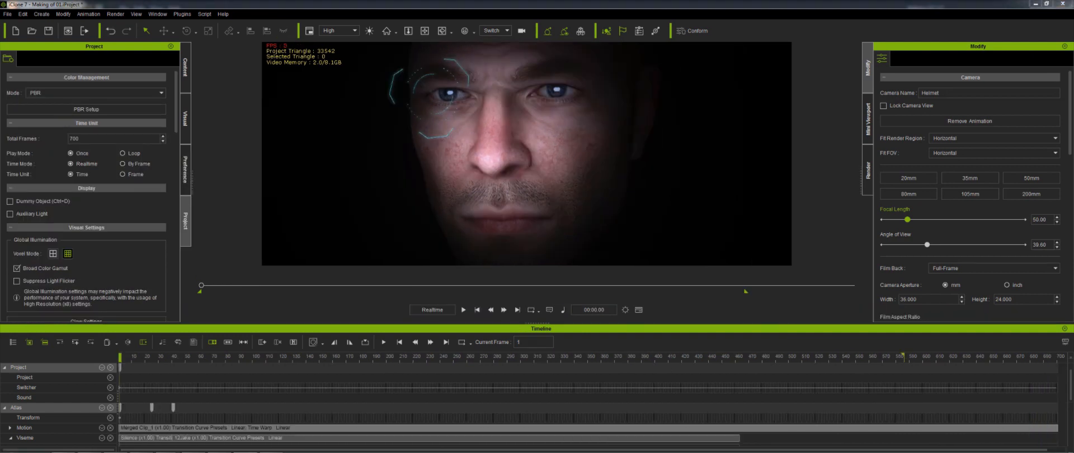
- Play the animation, then select and delete all keys on the Lips track
{"action": "left_click", "coordinate": [463, 309]}
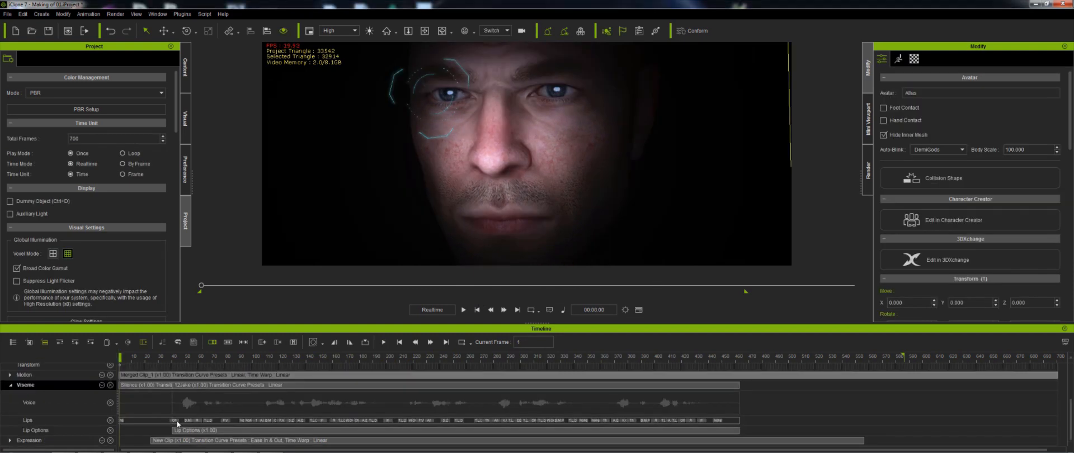
{"action": "left_click_drag", "start_coordinate": [177, 423], "coordinate": [724, 422]}
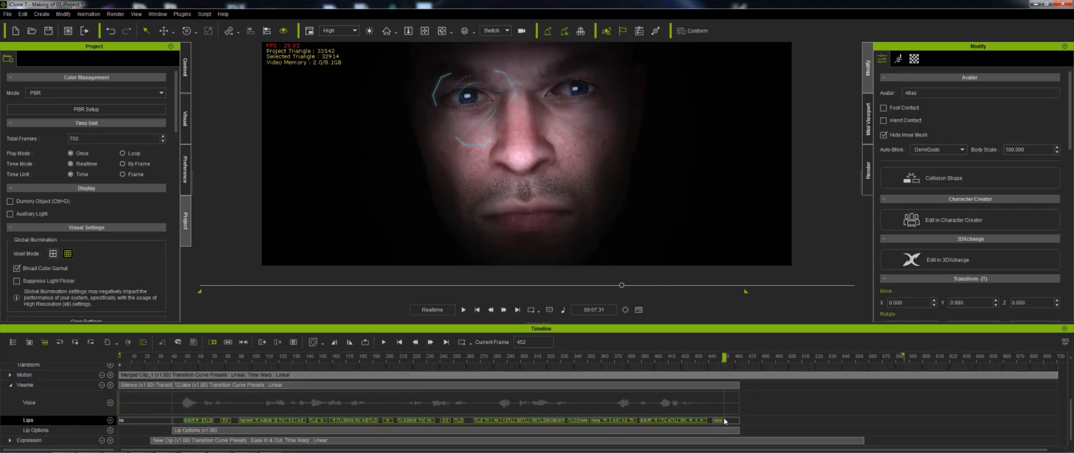
{"action": "key", "text": "Delete"}
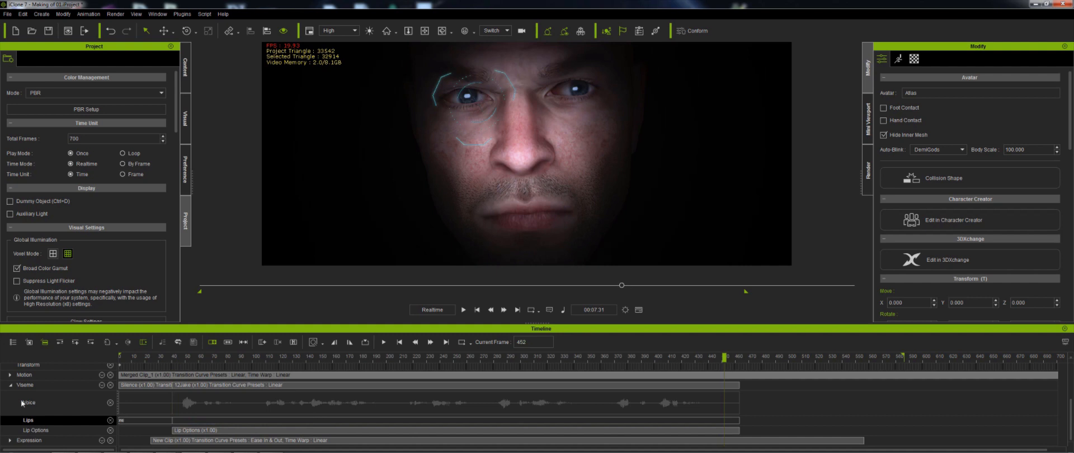
- Delete all keys on the Expression Muscle and Eyeball tracks and return to the start of the timeline
{"action": "left_click", "coordinate": [12, 386]}
{"action": "left_click", "coordinate": [10, 440]}
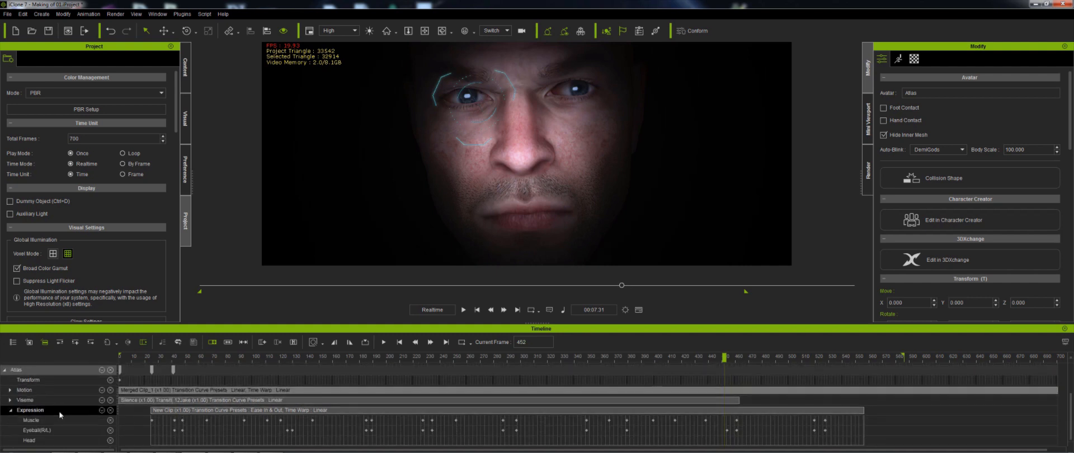
{"action": "left_click_drag", "start_coordinate": [850, 425], "coordinate": [165, 425]}
{"action": "key", "text": "Delete"}
{"action": "left_click_drag", "start_coordinate": [817, 445], "coordinate": [165, 446]}
{"action": "key", "text": "Delete"}
{"action": "left_click", "coordinate": [384, 343]}
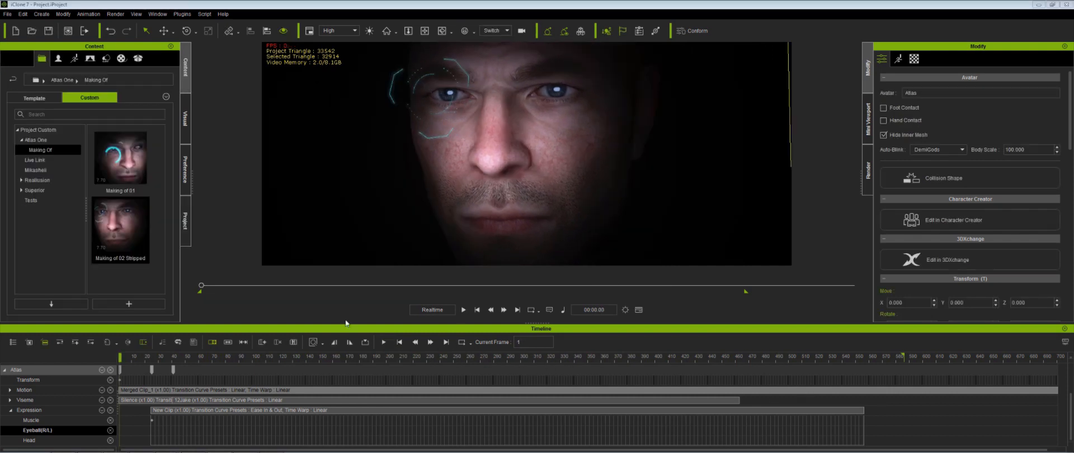
- Enable Timeline Audio Scrubbing in Preferences and scrub the timeline to around frame 51
{"action": "left_click", "coordinate": [186, 169]}
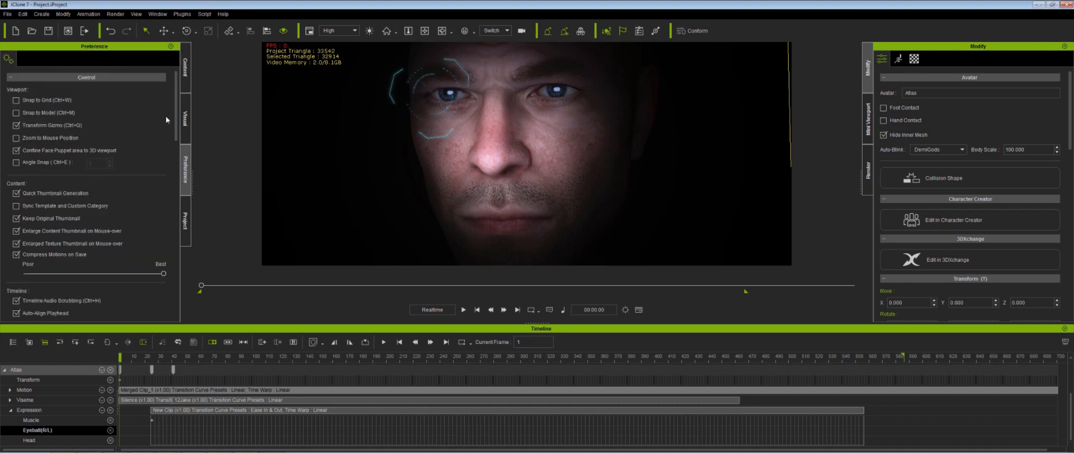
{"action": "scroll", "coordinate": [166, 119], "scroll_direction": "down", "scroll_amount": 8}
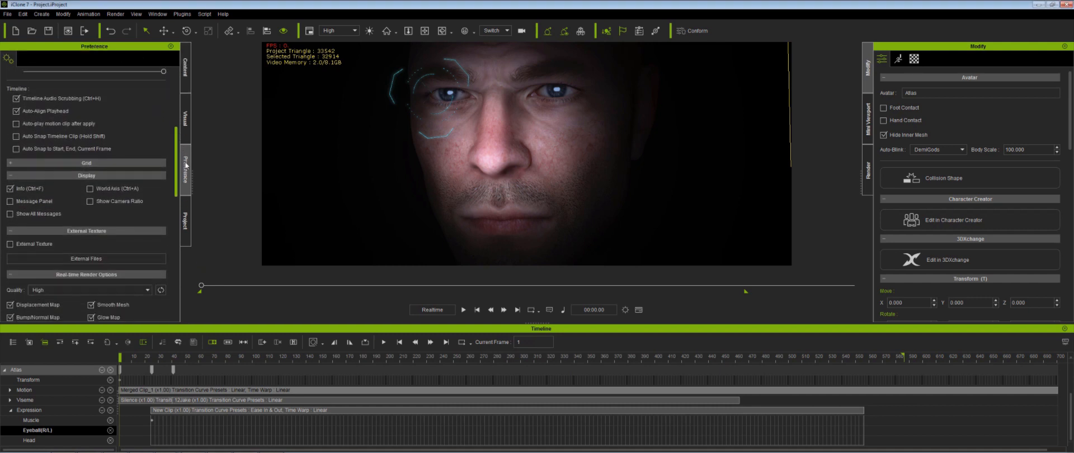
{"action": "left_click_drag", "start_coordinate": [186, 165], "coordinate": [185, 167]}
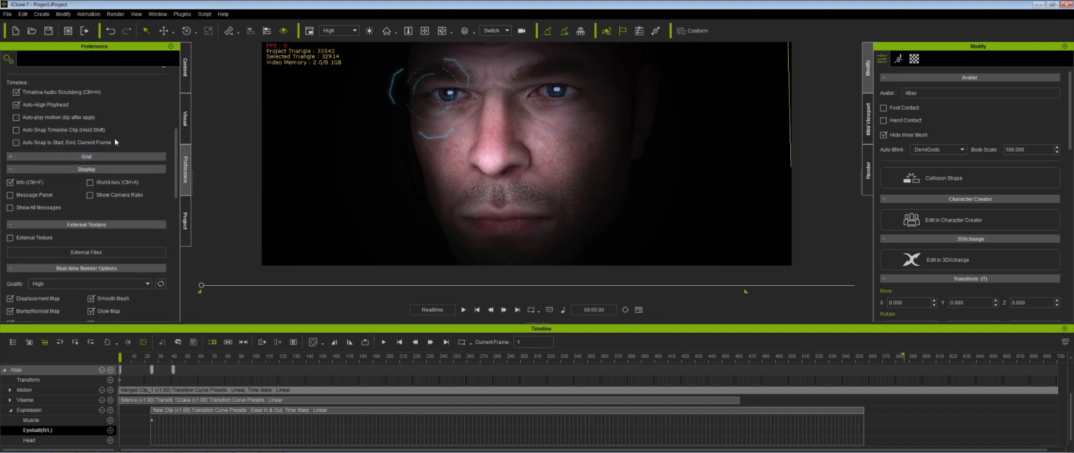
{"action": "left_click", "coordinate": [16, 93]}
{"action": "left_click_drag", "start_coordinate": [150, 355], "coordinate": [590, 383]}
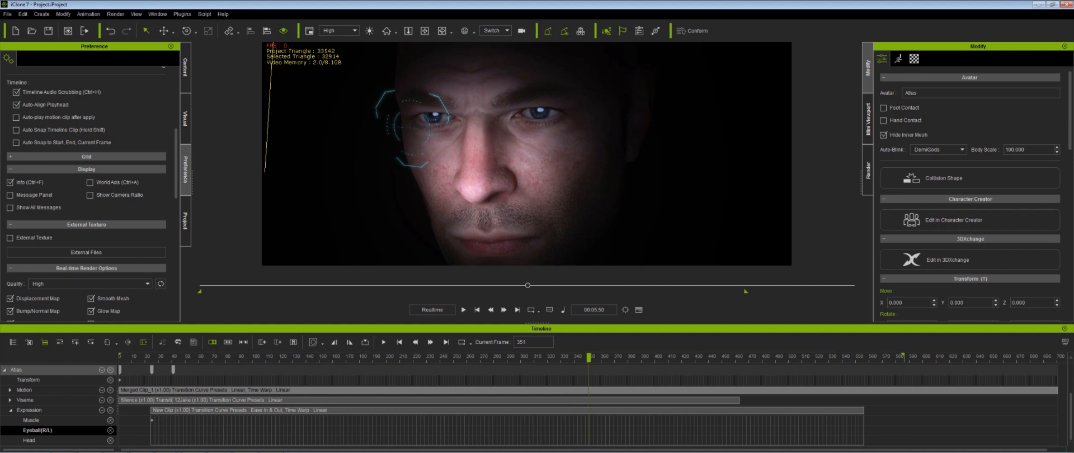
{"action": "left_click_drag", "start_coordinate": [157, 367], "coordinate": [187, 369]}
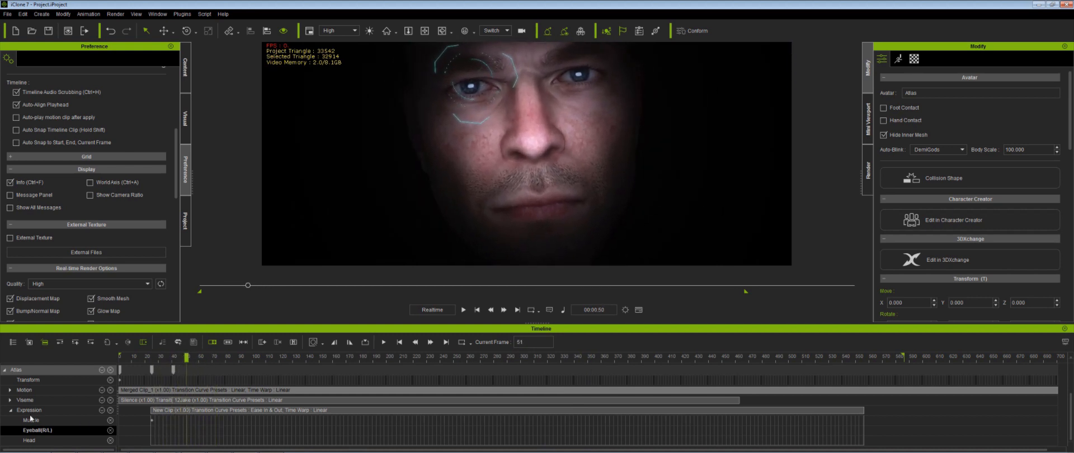
- Expand the Viseme track and add a lip key on the Lips track near frame 51
{"action": "left_click", "coordinate": [10, 411]}
{"action": "left_click", "coordinate": [10, 430]}
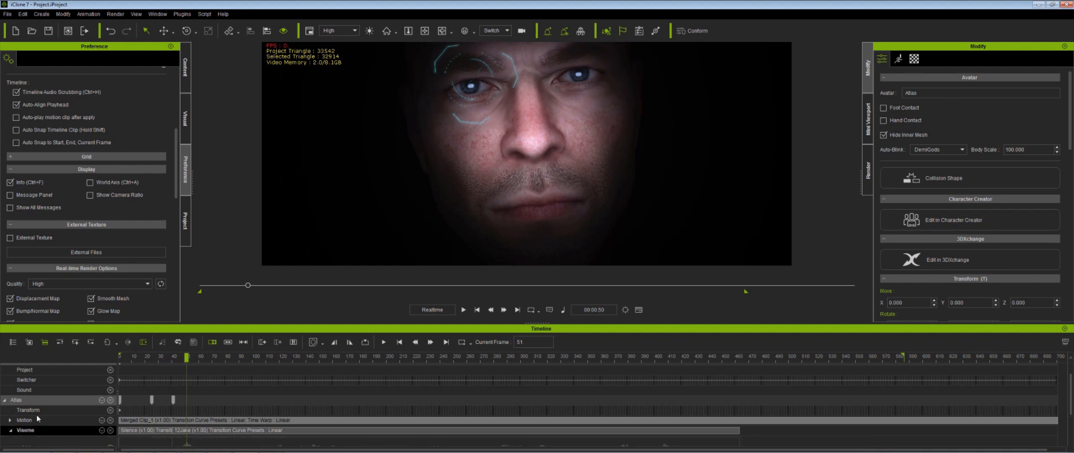
{"action": "scroll", "coordinate": [106, 415], "scroll_direction": "down", "scroll_amount": 2}
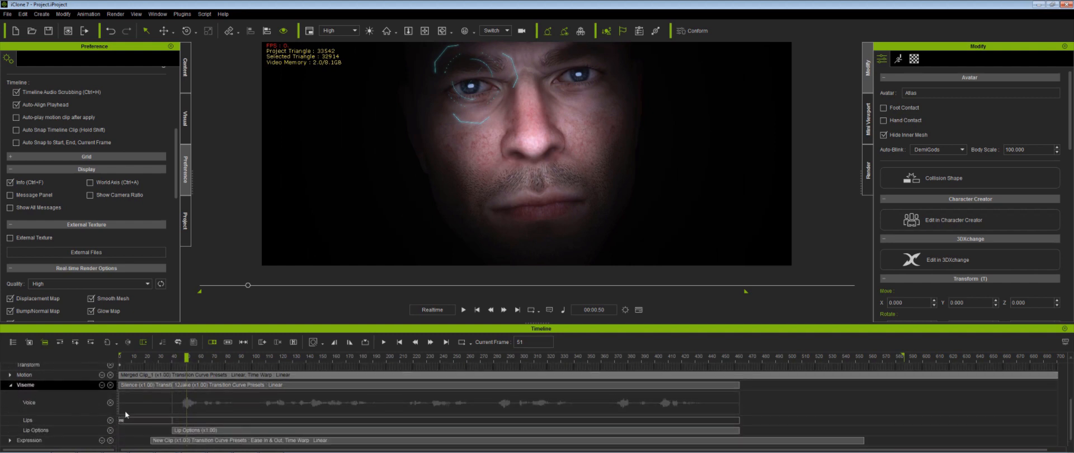
{"action": "double_click", "coordinate": [187, 423]}
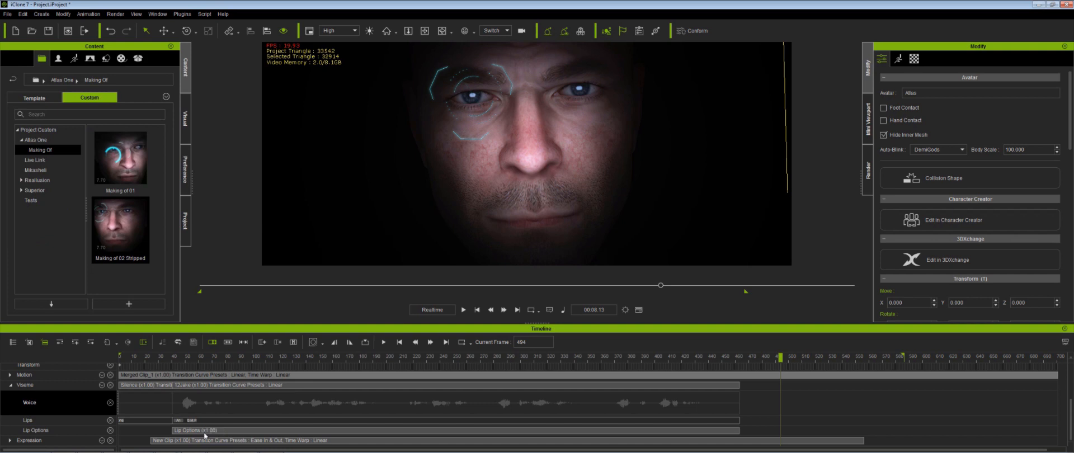
- Open the Lip Options settings of the clip and accept them
{"action": "left_click", "coordinate": [205, 431]}
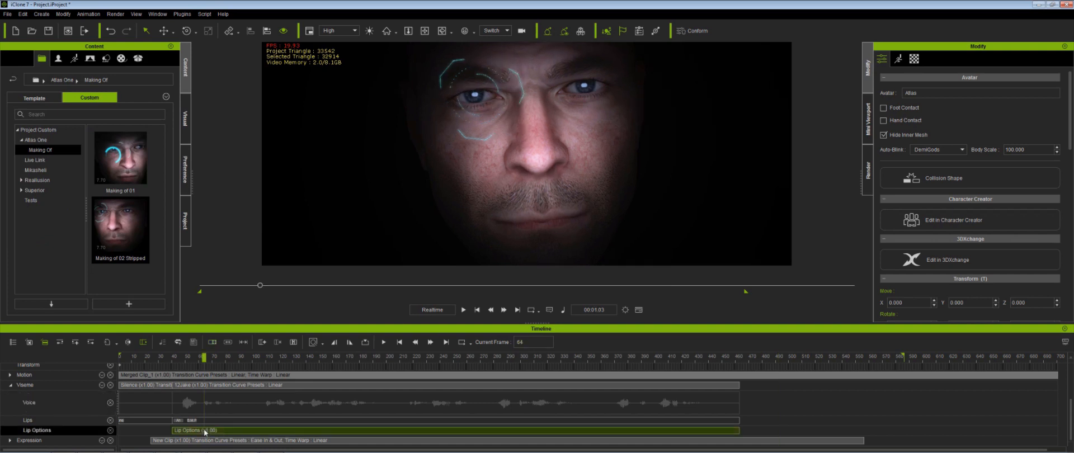
{"action": "double_click", "coordinate": [205, 432]}
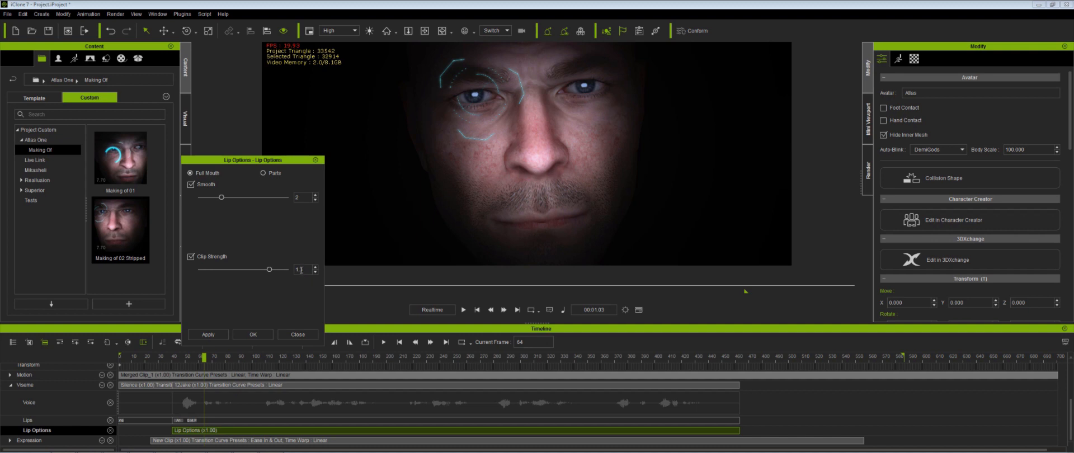
{"action": "left_click", "coordinate": [253, 334]}
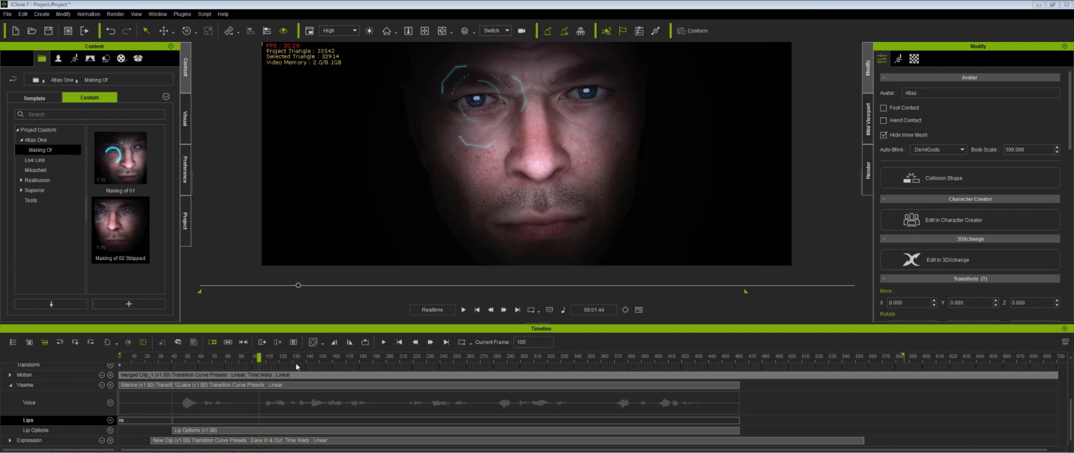
- At frame 46, add an Ah lip key with its expressiveness set to about 51
{"action": "left_click", "coordinate": [186, 358]}
{"action": "key", "text": "space"}
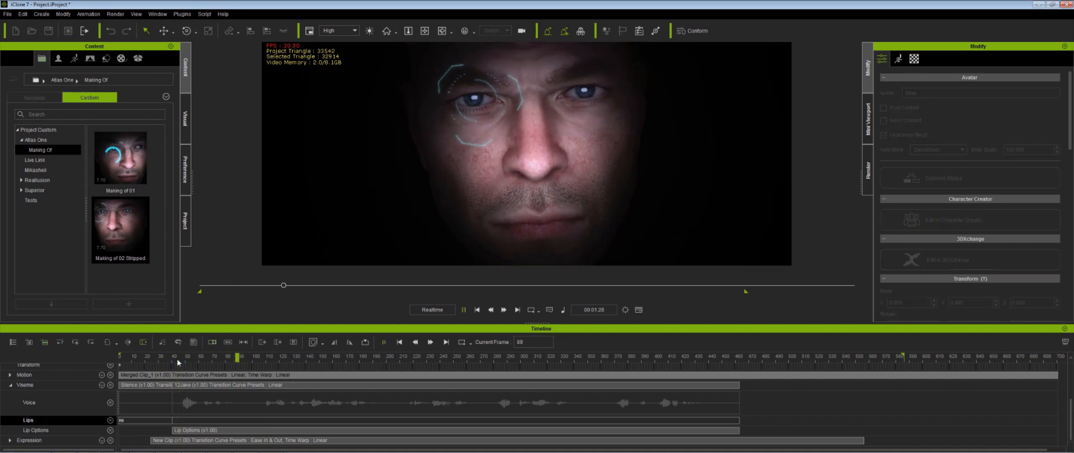
{"action": "left_click", "coordinate": [181, 362]}
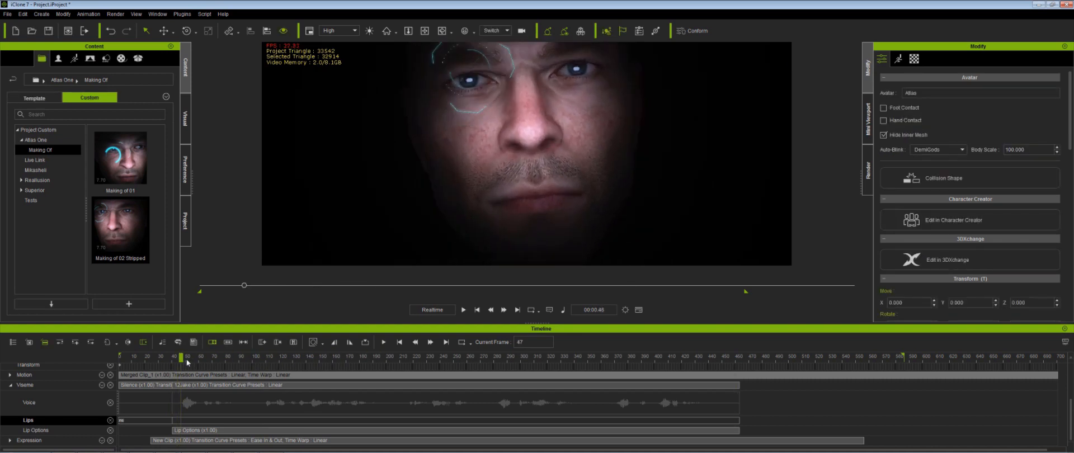
{"action": "left_click", "coordinate": [181, 365]}
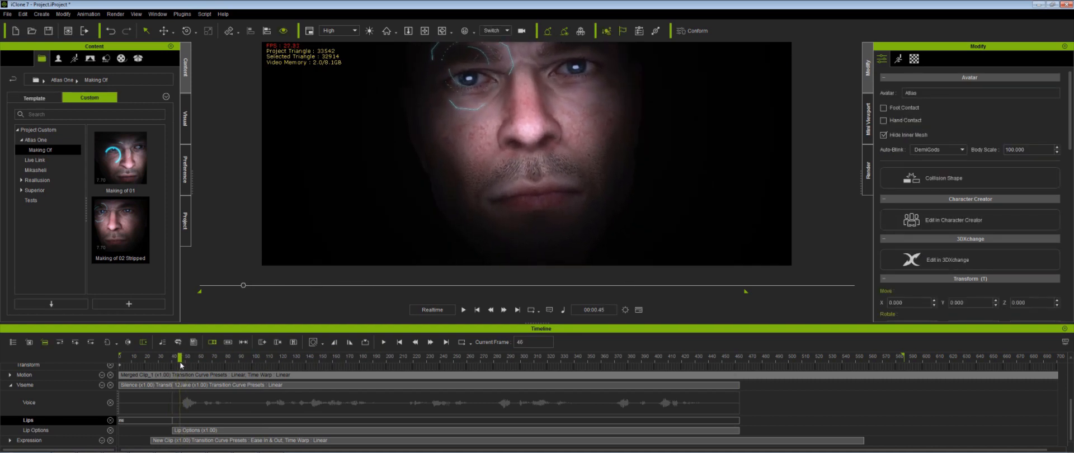
{"action": "double_click", "coordinate": [181, 423]}
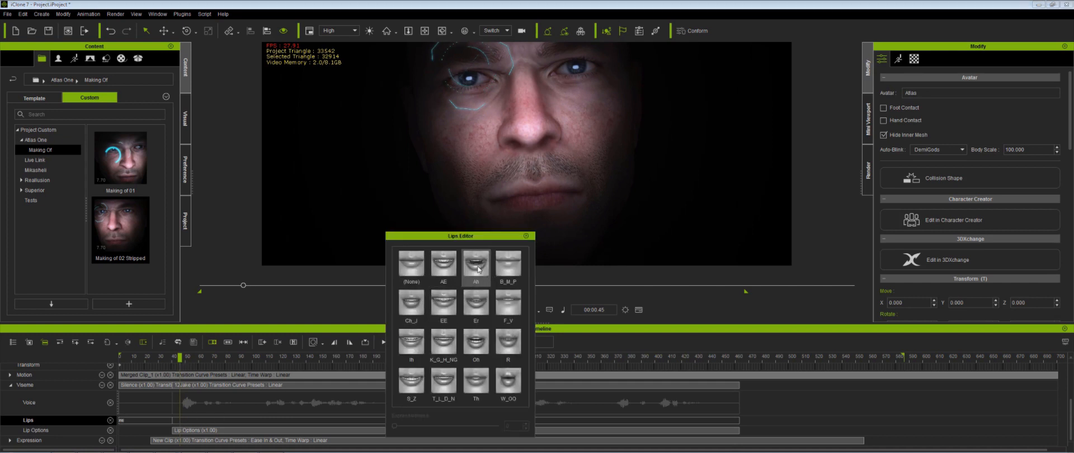
{"action": "left_click", "coordinate": [476, 342]}
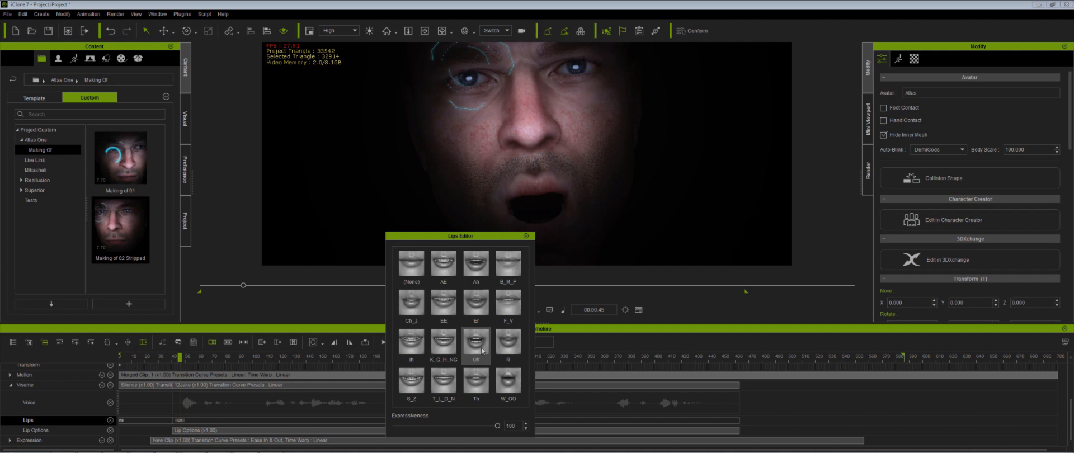
{"action": "left_click", "coordinate": [476, 268]}
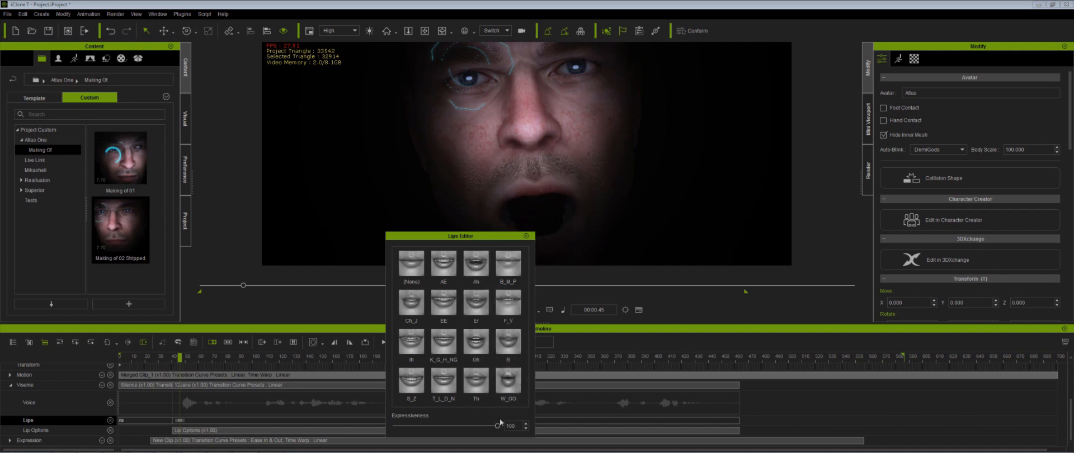
{"action": "left_click_drag", "start_coordinate": [497, 426], "coordinate": [443, 427]}
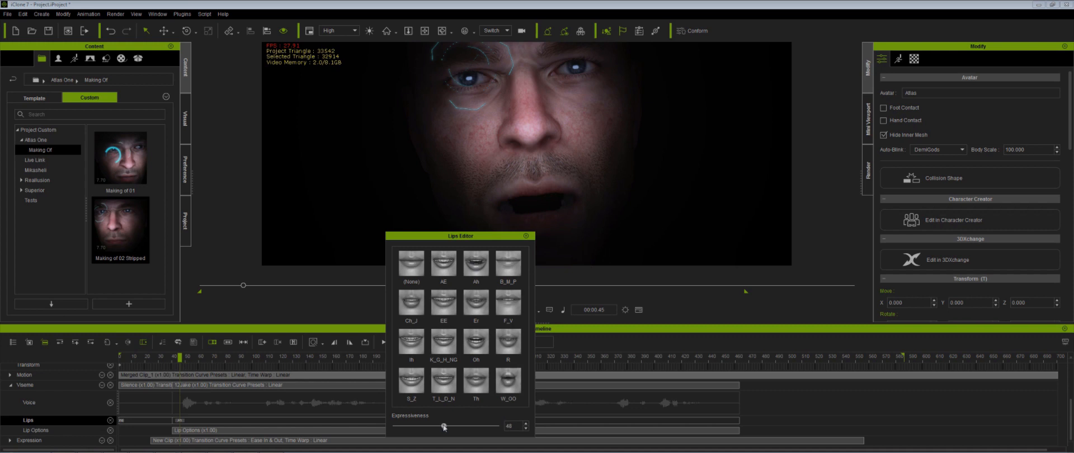
{"action": "left_click_drag", "start_coordinate": [443, 427], "coordinate": [446, 427]}
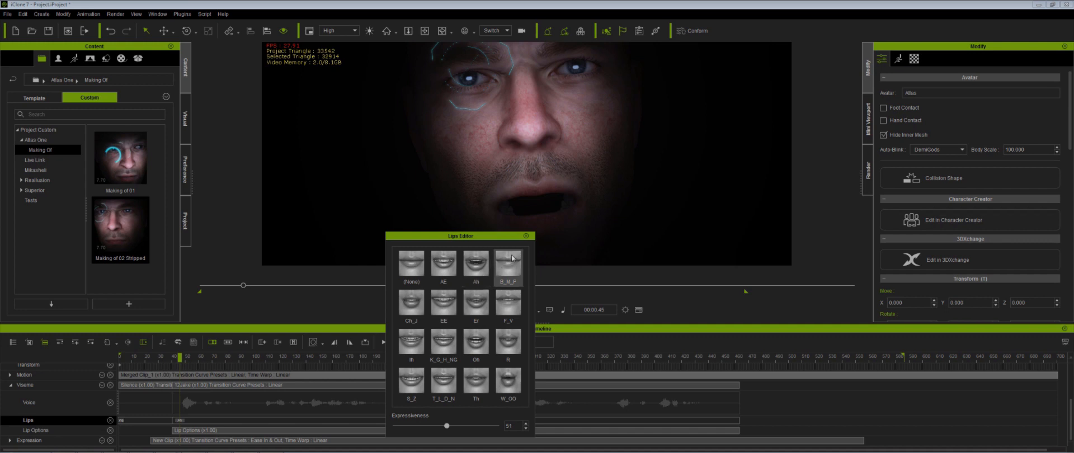
{"action": "left_click", "coordinate": [526, 235]}
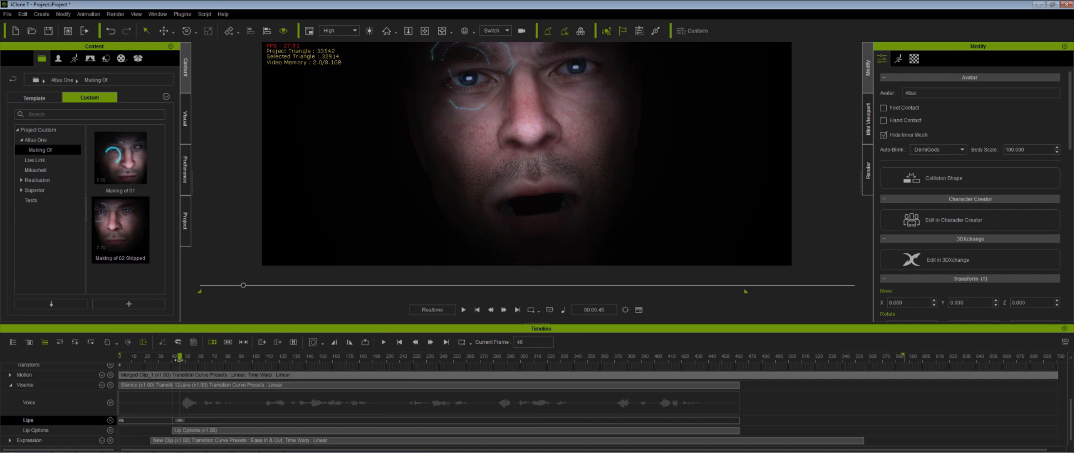
- At frame 55, add a B_M_P lip key with expressiveness 70
{"action": "left_click_drag", "start_coordinate": [179, 358], "coordinate": [192, 362]}
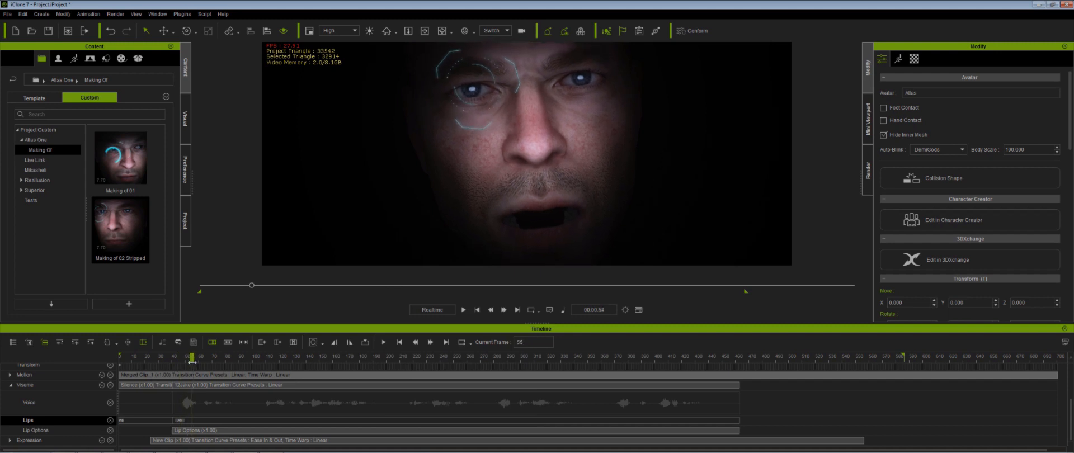
{"action": "double_click", "coordinate": [192, 420]}
{"action": "left_click", "coordinate": [509, 267]}
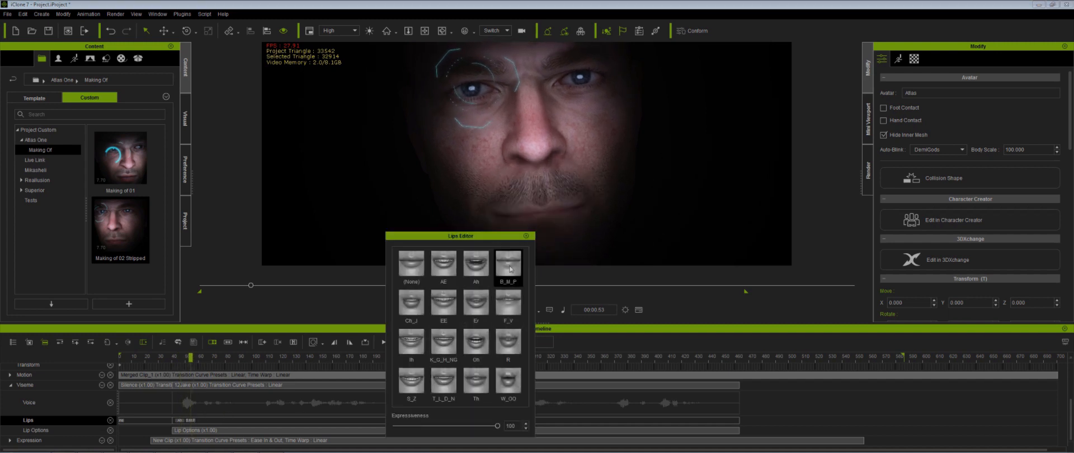
{"action": "double_click", "coordinate": [511, 425]}
{"action": "type", "text": "70"}
{"action": "key", "text": "Return"}
{"action": "left_click_drag", "start_coordinate": [522, 424], "coordinate": [496, 426]}
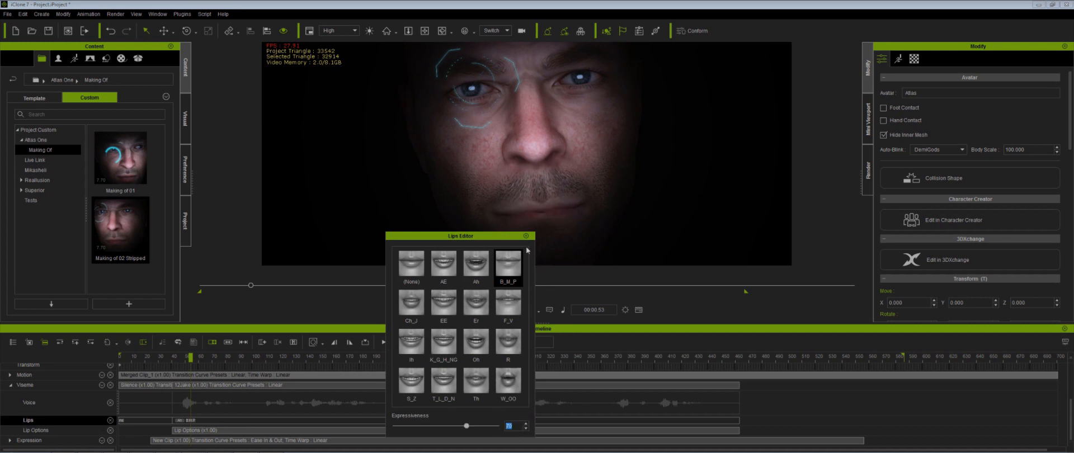
{"action": "left_click", "coordinate": [525, 236]}
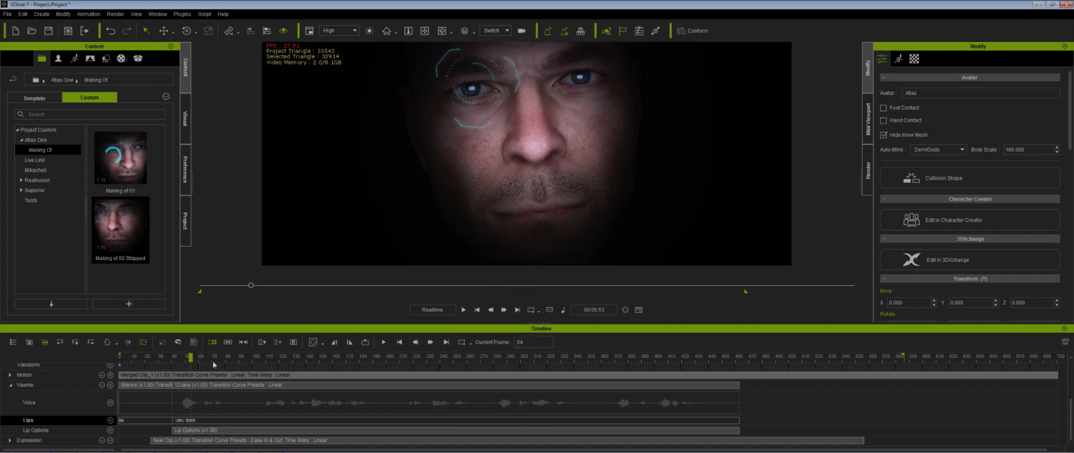
- At about frame 63, add an R lip key with expressiveness 70
{"action": "left_click", "coordinate": [174, 420]}
{"action": "left_click_drag", "start_coordinate": [175, 356], "coordinate": [202, 366]}
{"action": "double_click", "coordinate": [204, 420]}
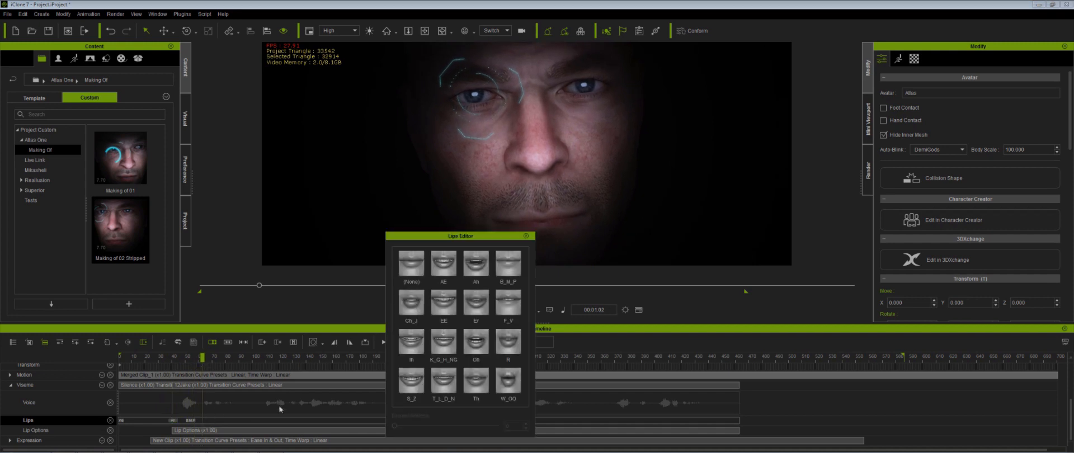
{"action": "left_click", "coordinate": [510, 349]}
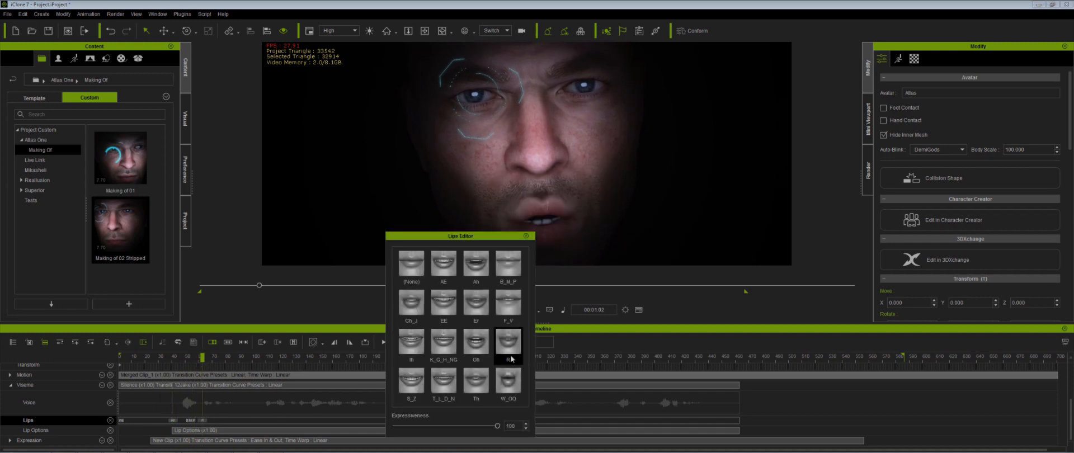
{"action": "double_click", "coordinate": [510, 426]}
{"action": "type", "text": "70"}
{"action": "key", "text": "Return"}
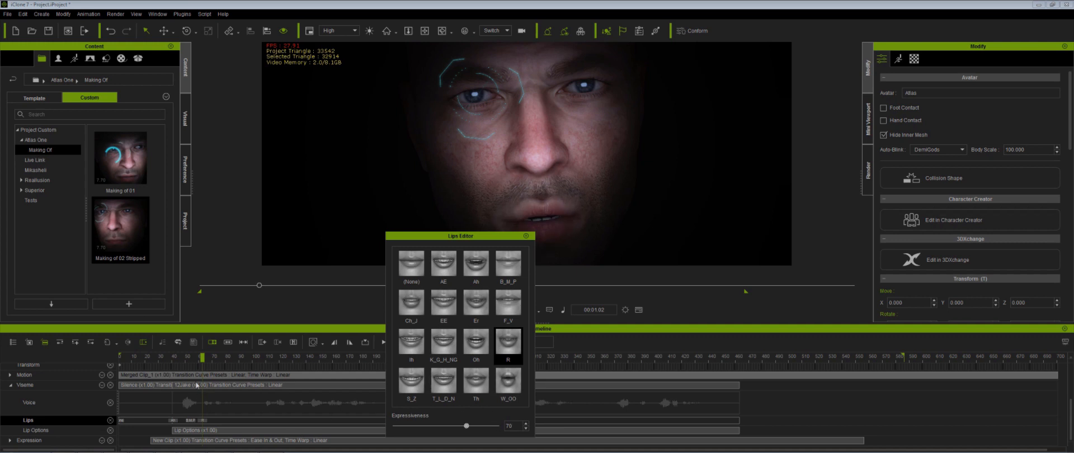
- At about frame 82, add an F_V lip key
{"action": "left_click_drag", "start_coordinate": [203, 360], "coordinate": [228, 363]}
{"action": "left_click", "coordinate": [506, 304]}
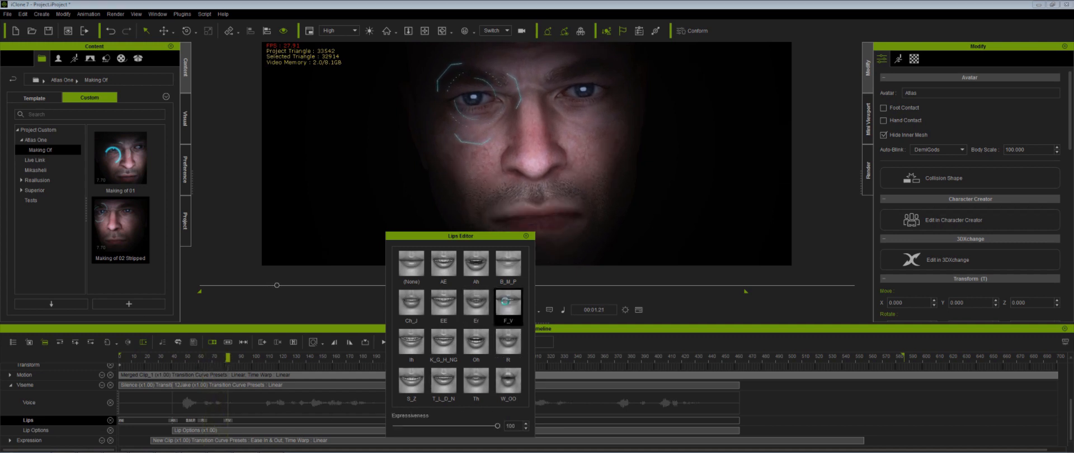
- At about frame 63, add an Ih lip key and lower its expressiveness
{"action": "left_click", "coordinate": [176, 356]}
{"action": "key", "text": "space"}
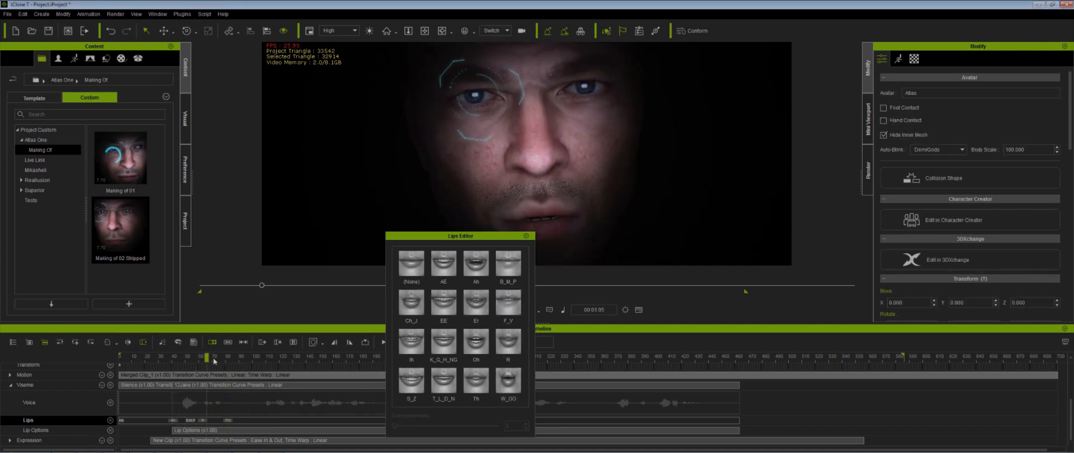
{"action": "key", "text": "space"}
{"action": "left_click", "coordinate": [411, 343]}
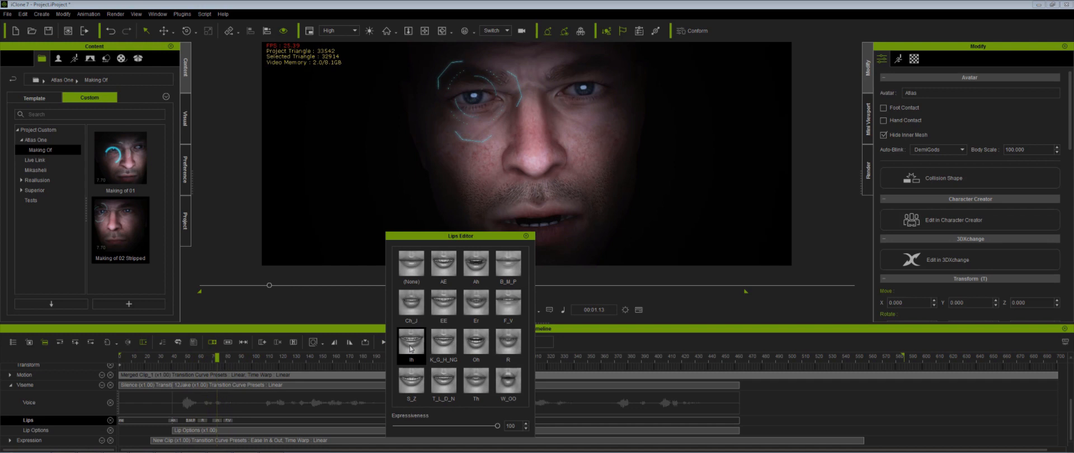
{"action": "left_click_drag", "start_coordinate": [491, 428], "coordinate": [470, 427]}
- Play back the opening of the lip-sync several times to review the mouth shapes
{"action": "key", "text": "space"}
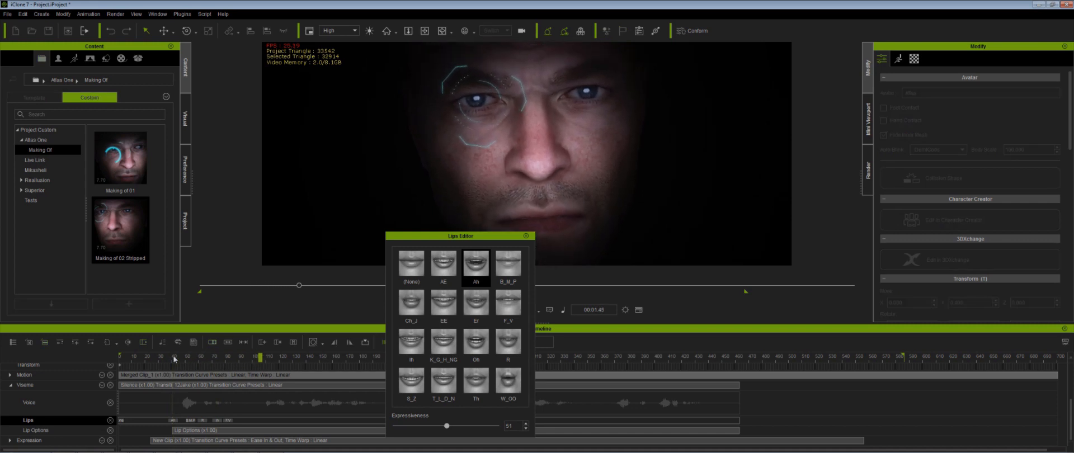
{"action": "left_click", "coordinate": [166, 359]}
{"action": "key", "text": "space"}
{"action": "key", "text": "space"}
{"action": "left_click", "coordinate": [142, 360]}
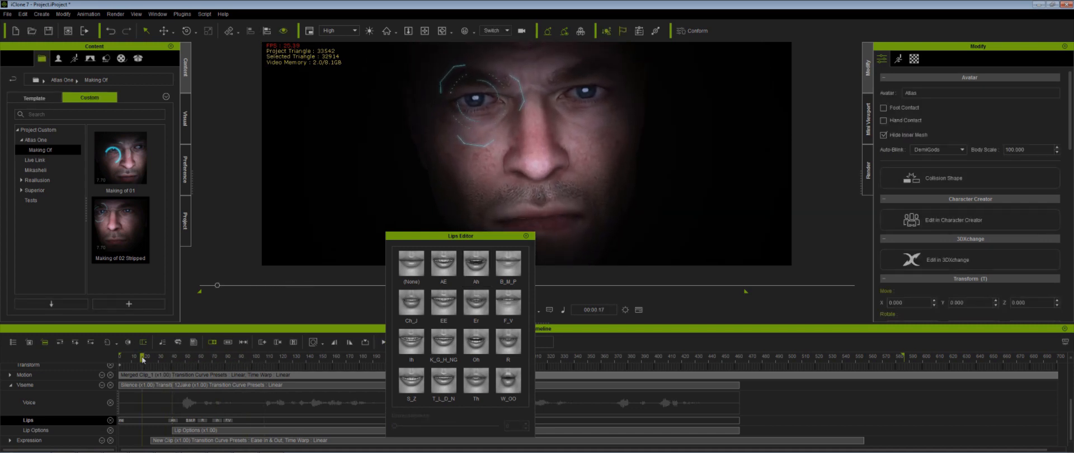
{"action": "key", "text": "space"}
{"action": "key", "text": "space"}
{"action": "left_click", "coordinate": [151, 360]}
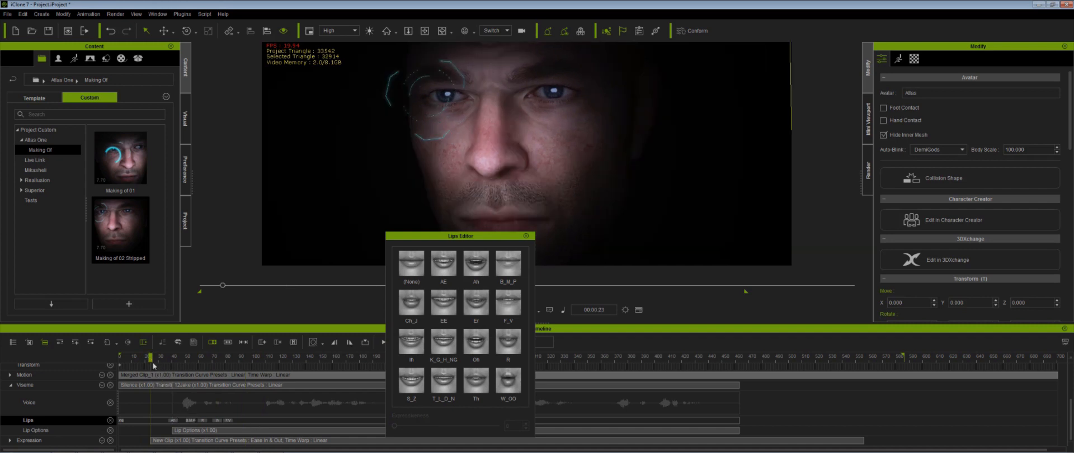
{"action": "key", "text": "space"}
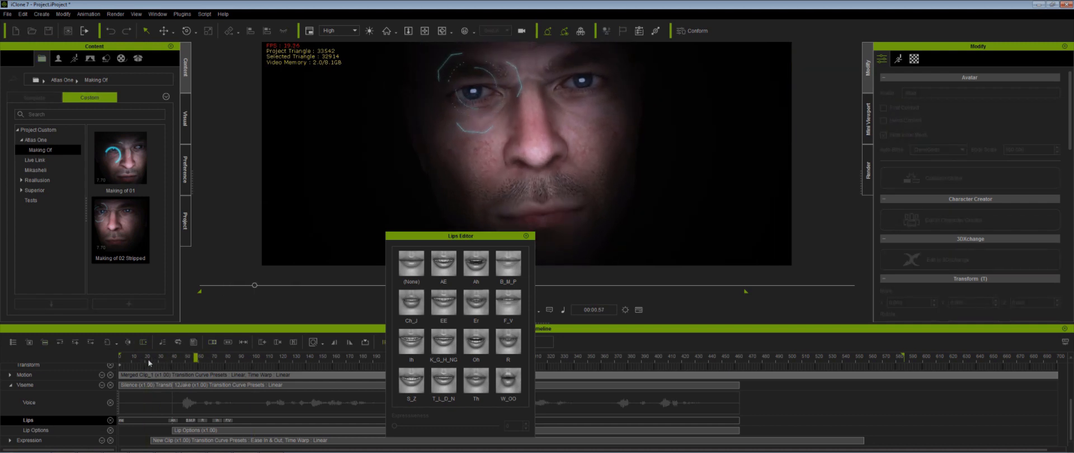
{"action": "key", "text": "space"}
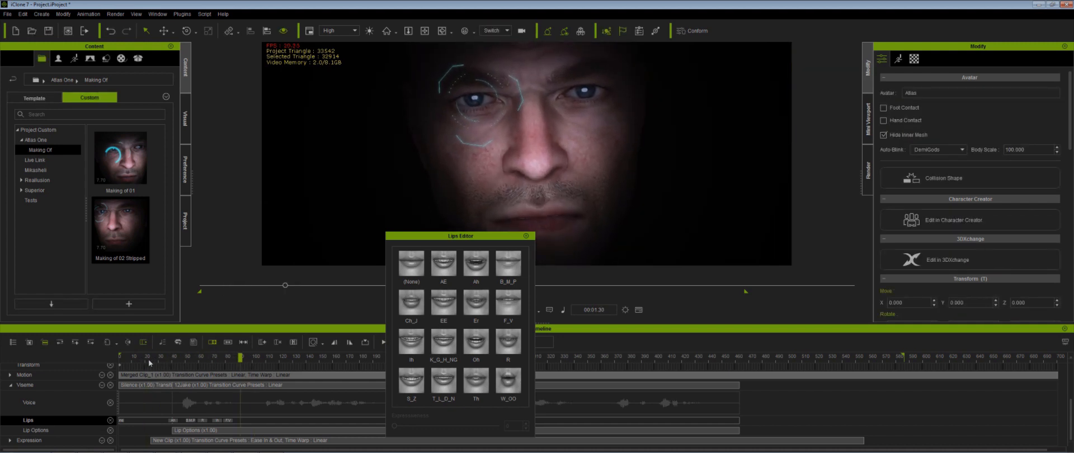
- At about frame 89, add a Th lip key
{"action": "left_click", "coordinate": [144, 362]}
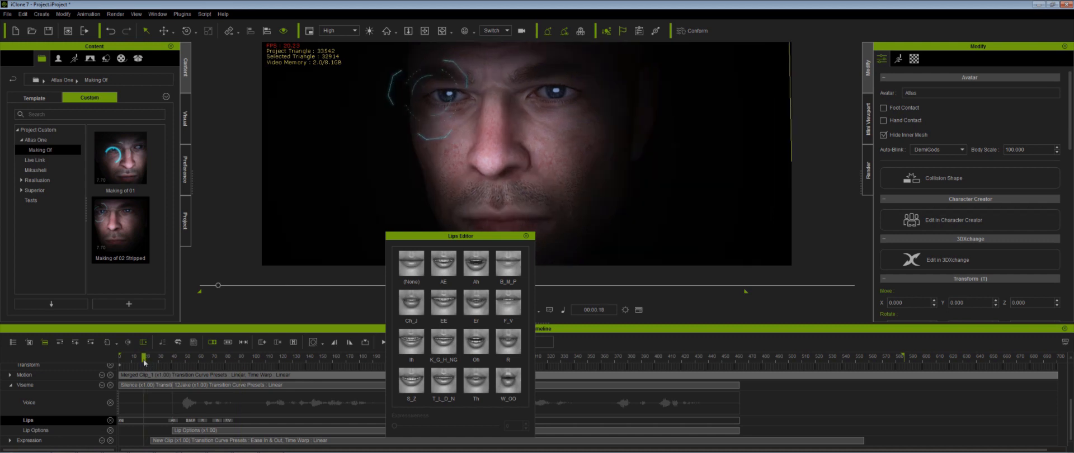
{"action": "left_click_drag", "start_coordinate": [145, 363], "coordinate": [167, 362]}
{"action": "left_click_drag", "start_coordinate": [174, 362], "coordinate": [249, 364]}
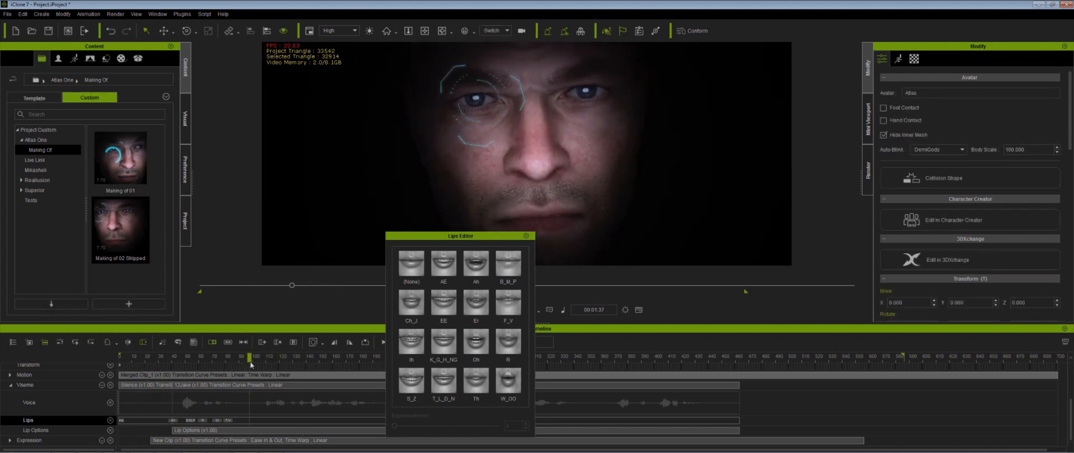
{"action": "left_click", "coordinate": [411, 265]}
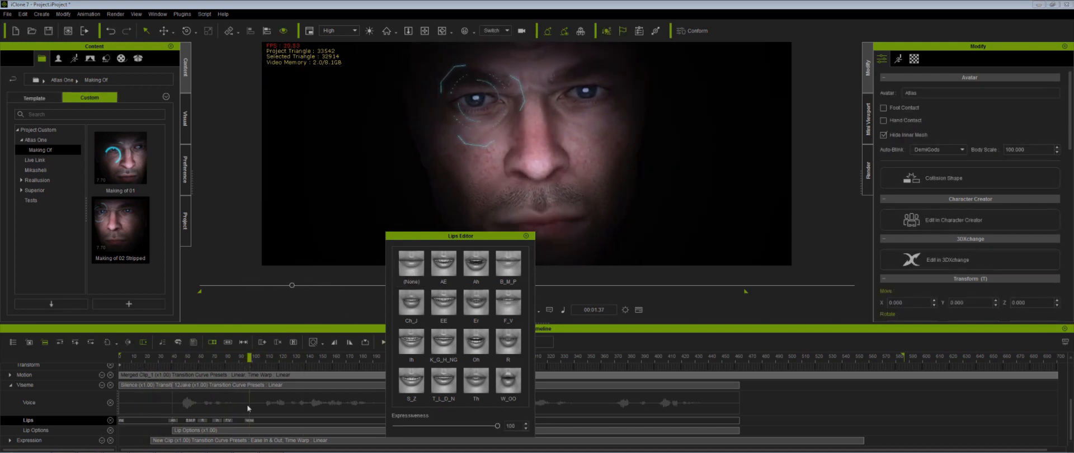
{"action": "left_click", "coordinate": [250, 420]}
{"action": "left_click_drag", "start_coordinate": [249, 359], "coordinate": [253, 359]}
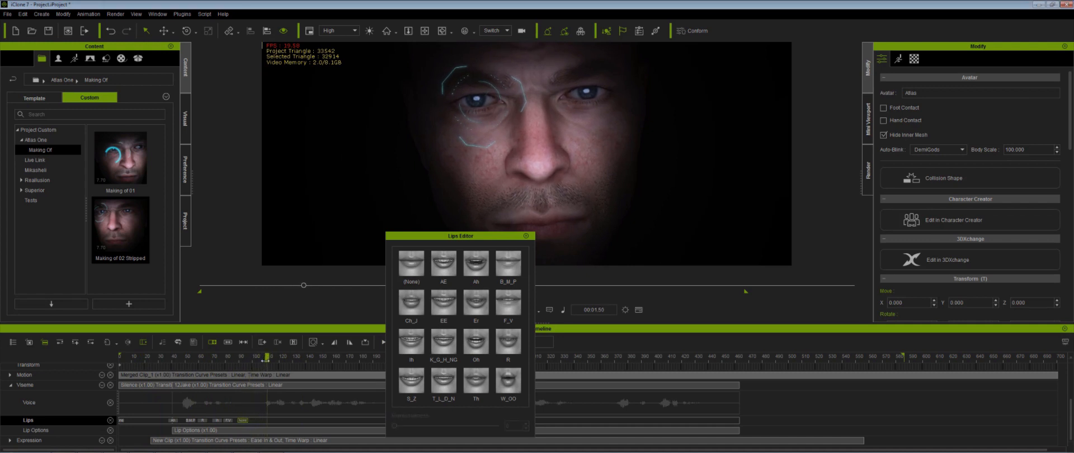
{"action": "left_click", "coordinate": [475, 385]}
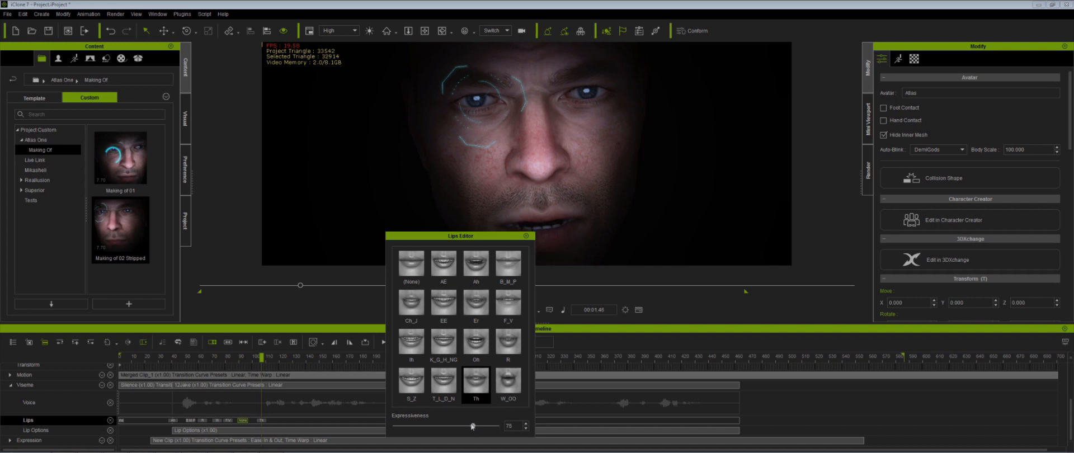
- Play back the full lip-sync animation from the start
{"action": "key", "text": "space"}
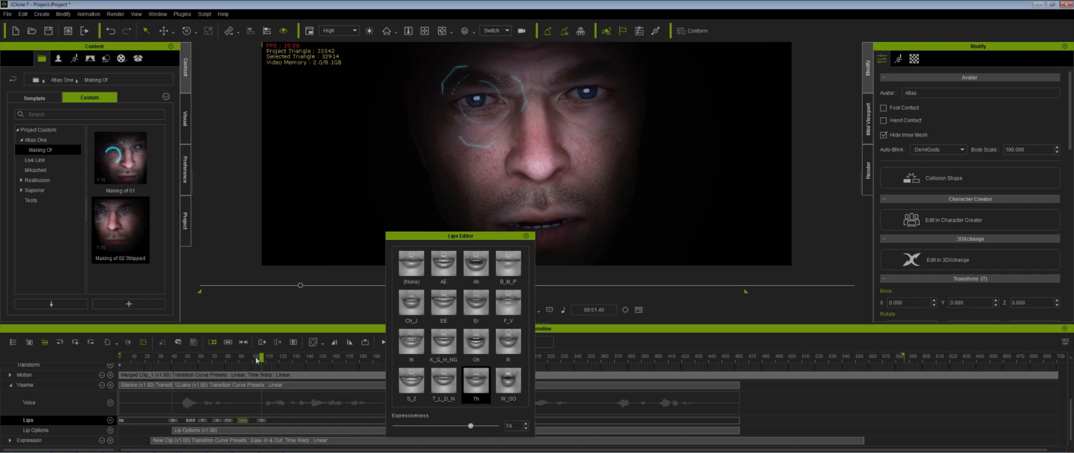
{"action": "key", "text": "space"}
{"action": "left_click_drag", "start_coordinate": [260, 362], "coordinate": [280, 364]}
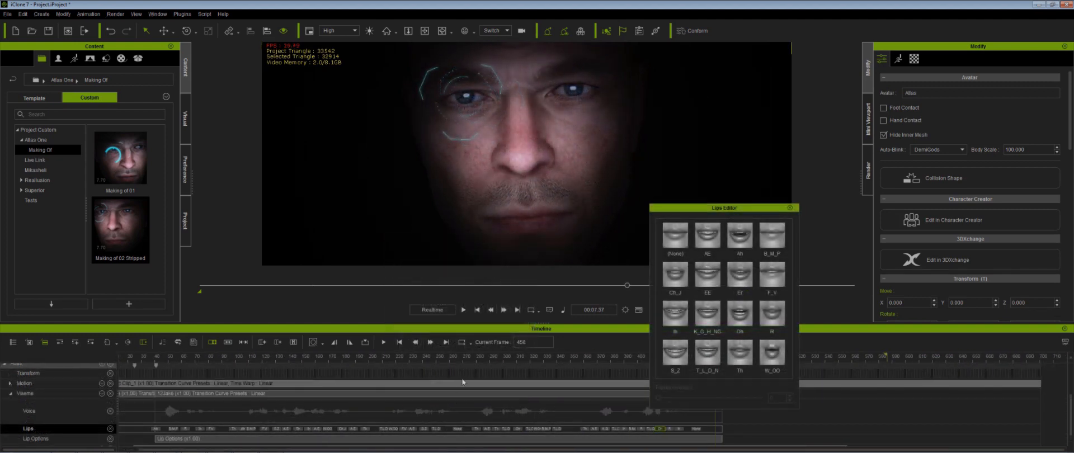
{"action": "left_click", "coordinate": [477, 310]}
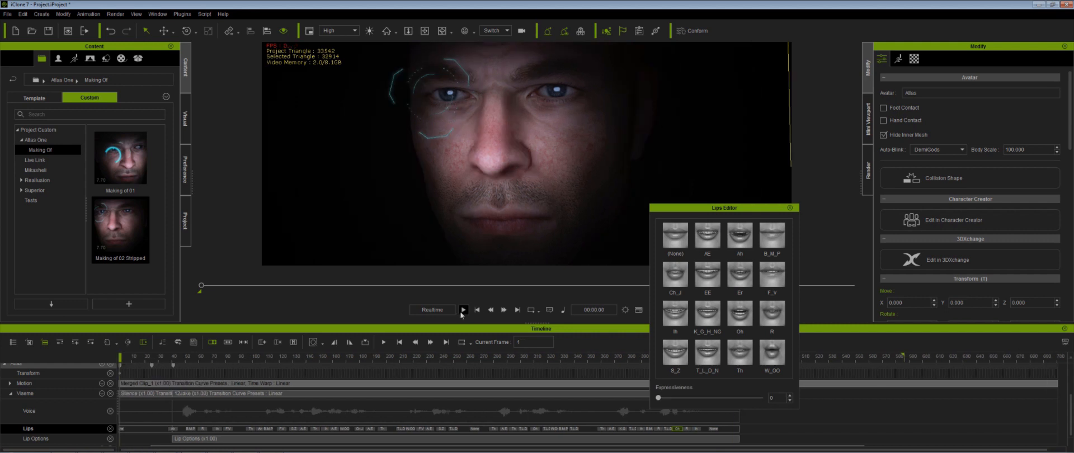
{"action": "left_click", "coordinate": [463, 310]}
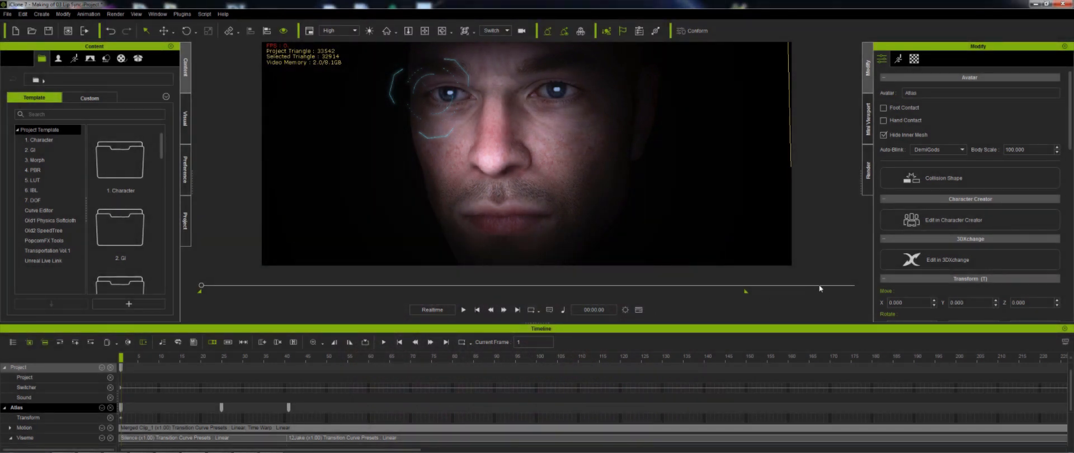
- Open the Face Key tool and switch to its expression presets
{"action": "left_click", "coordinate": [898, 59]}
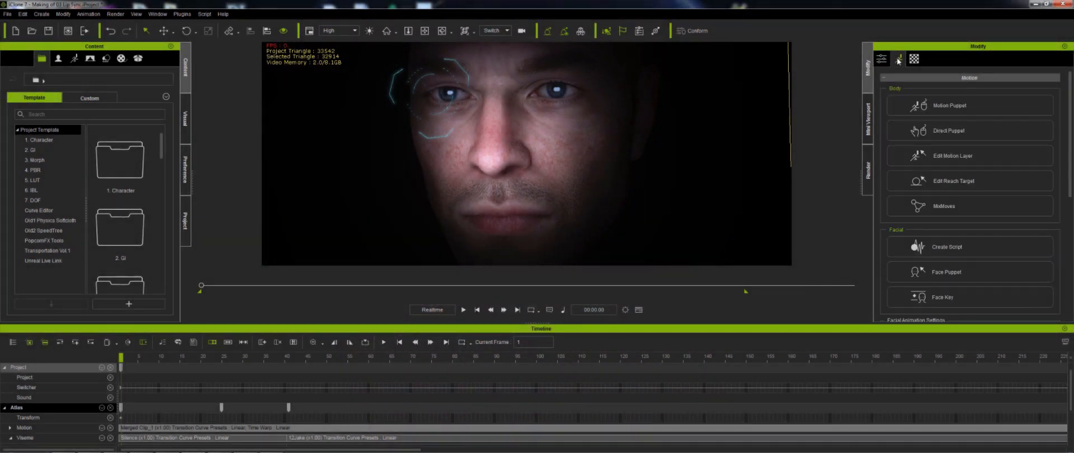
{"action": "left_click", "coordinate": [942, 295]}
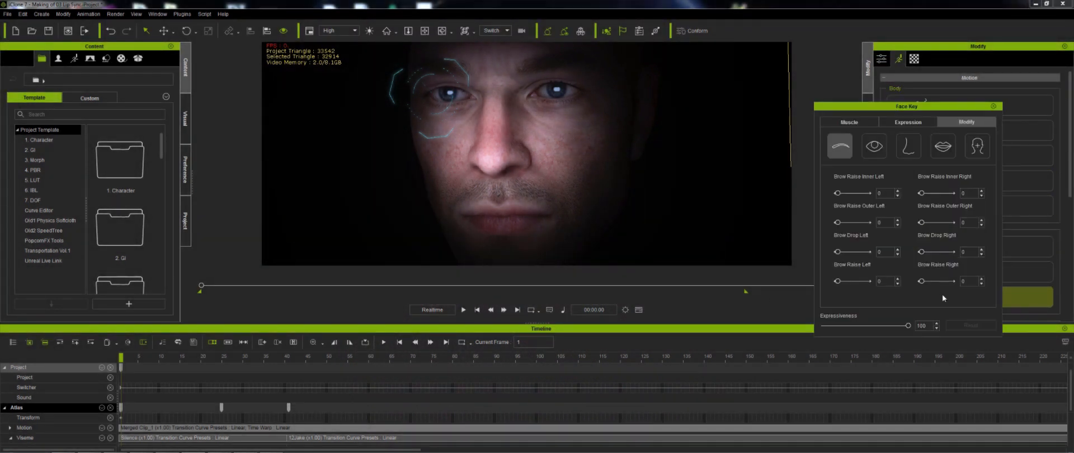
{"action": "left_click", "coordinate": [908, 122]}
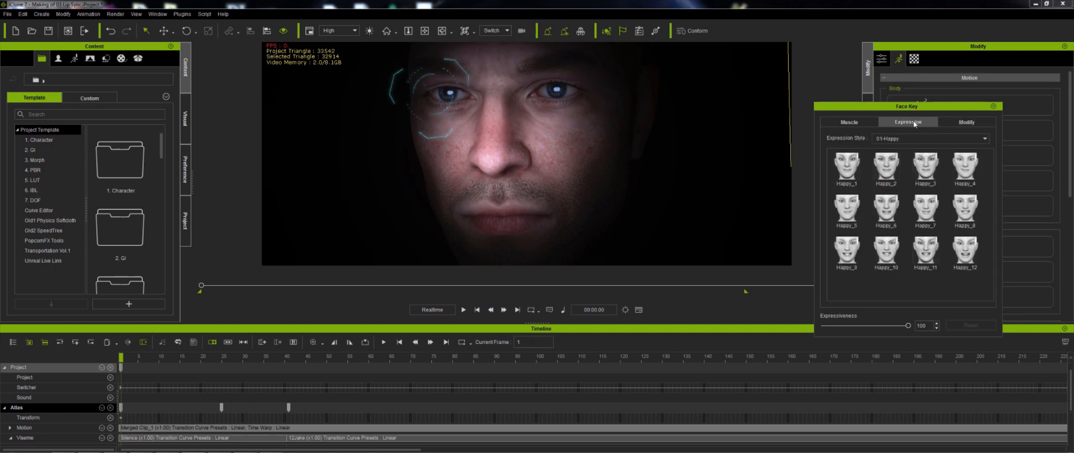
- Apply the Sad_1 expression from the 02-Sad style at frame 1
{"action": "left_click", "coordinate": [949, 138]}
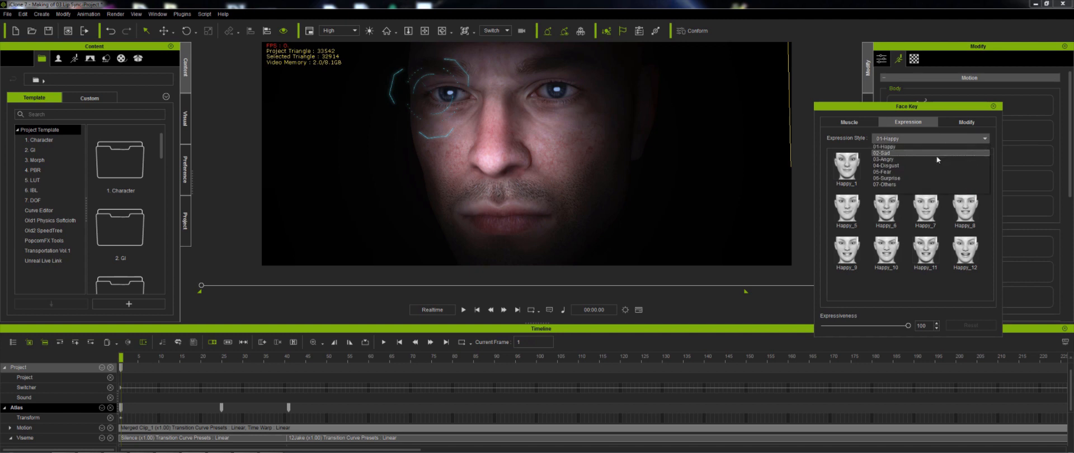
{"action": "left_click", "coordinate": [934, 153]}
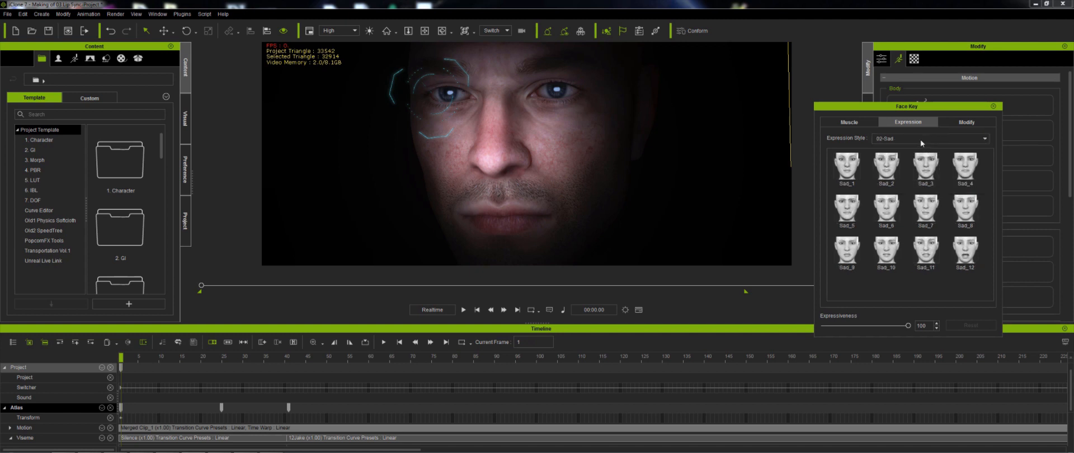
{"action": "left_click", "coordinate": [854, 166]}
- Apply the Fear_2 expression from the 05-Fear style at frame 1
{"action": "left_click", "coordinate": [890, 139]}
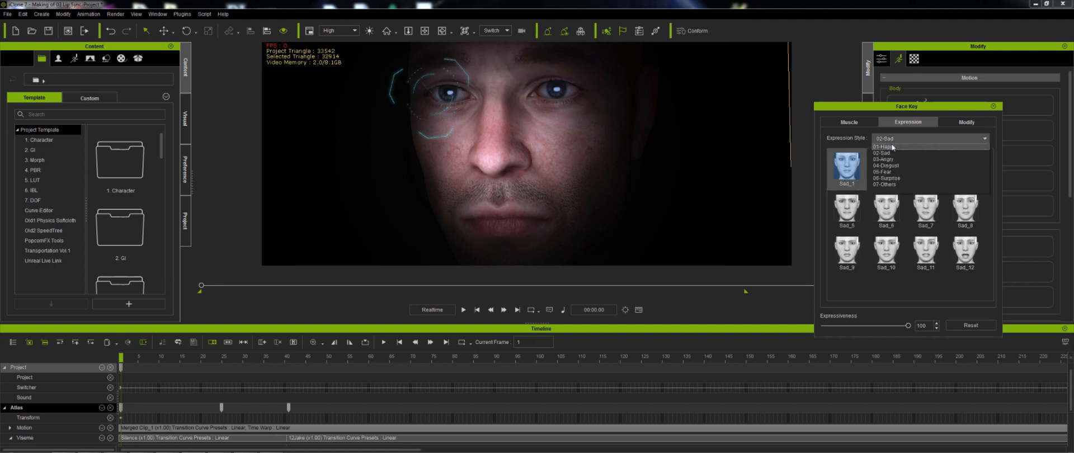
{"action": "left_click", "coordinate": [892, 160]}
{"action": "left_click", "coordinate": [886, 166]}
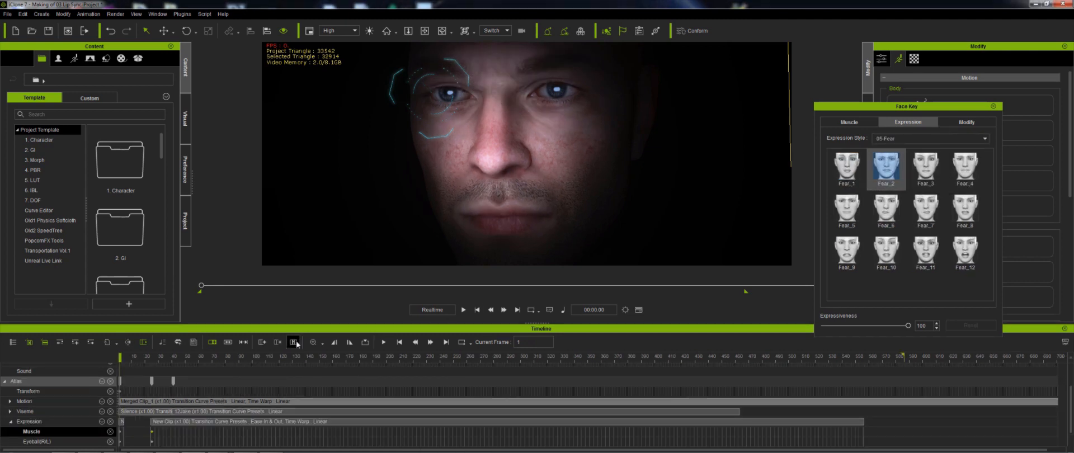
- At about frame 70, apply the Angry_2 expression from the 03-Angry style
{"action": "left_click", "coordinate": [383, 341]}
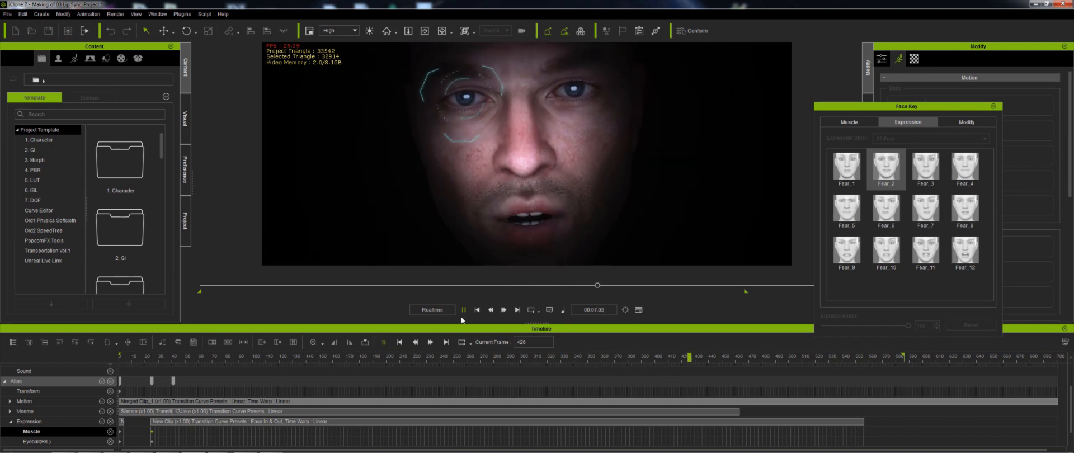
{"action": "key", "text": "space"}
{"action": "left_click_drag", "start_coordinate": [157, 362], "coordinate": [189, 433]}
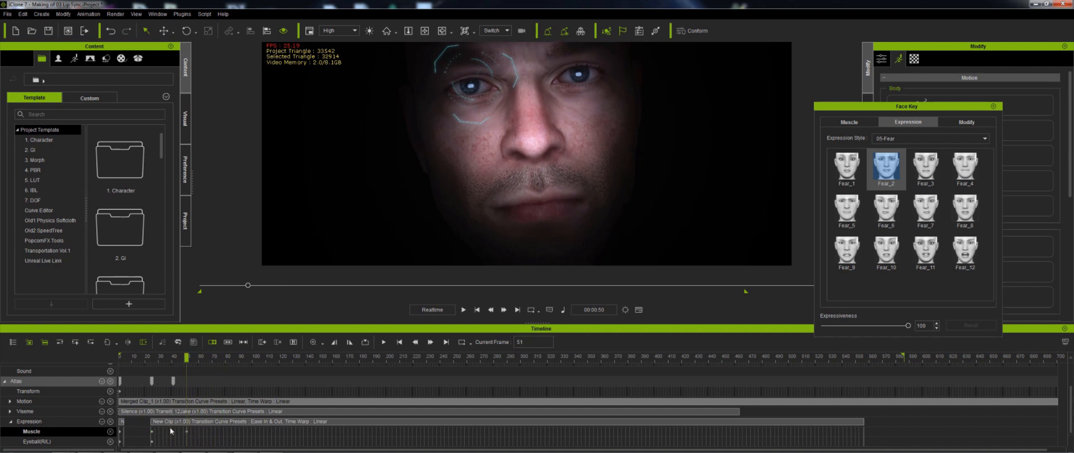
{"action": "left_click_drag", "start_coordinate": [193, 362], "coordinate": [227, 365]}
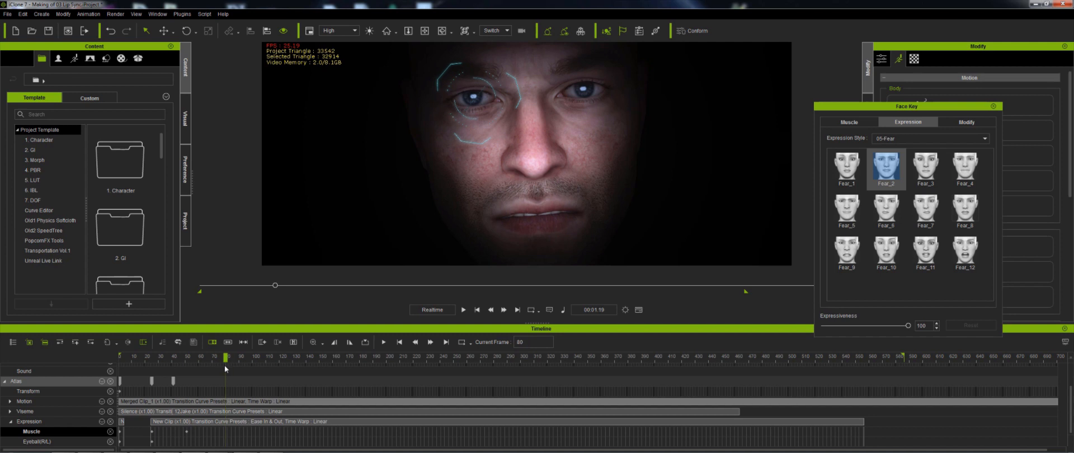
{"action": "left_click", "coordinate": [898, 138]}
{"action": "left_click", "coordinate": [893, 159]}
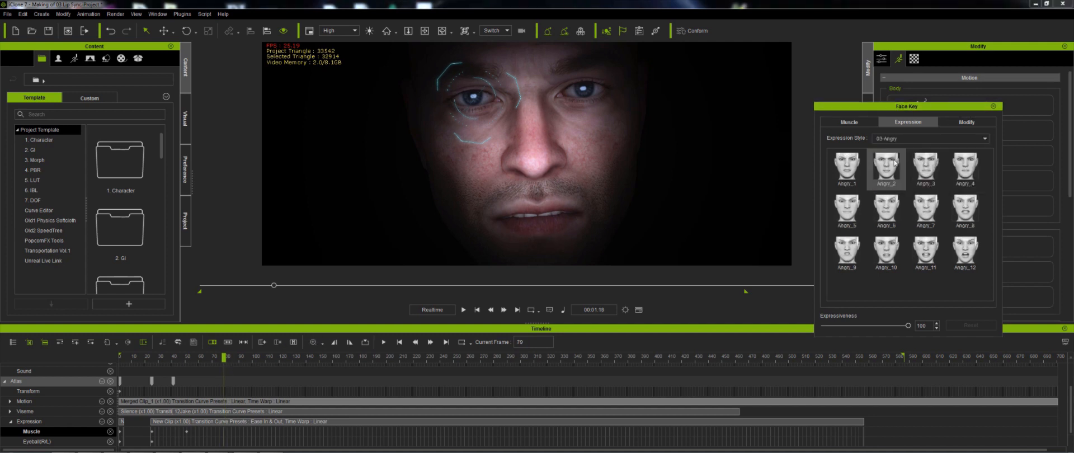
{"action": "left_click", "coordinate": [889, 175]}
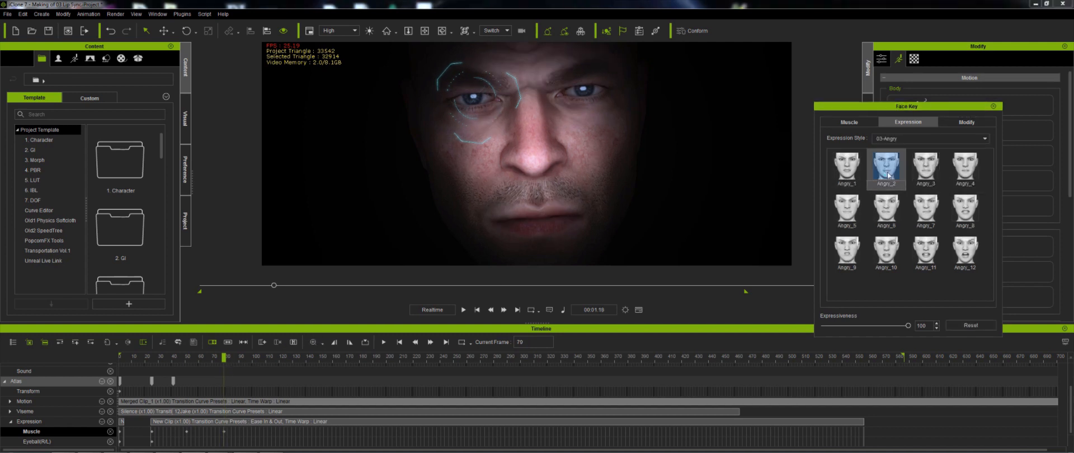
- Play back the expression animation from the start to review the keyed expressions
{"action": "left_click", "coordinate": [173, 357]}
{"action": "key", "text": "space"}
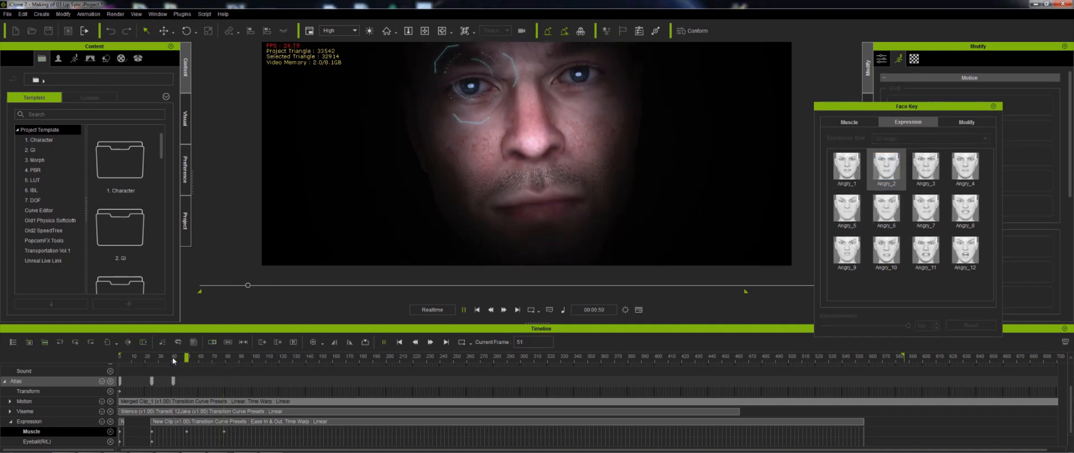
{"action": "key", "text": "space"}
{"action": "left_click", "coordinate": [146, 357]}
{"action": "key", "text": "space"}
{"action": "key", "text": "space"}
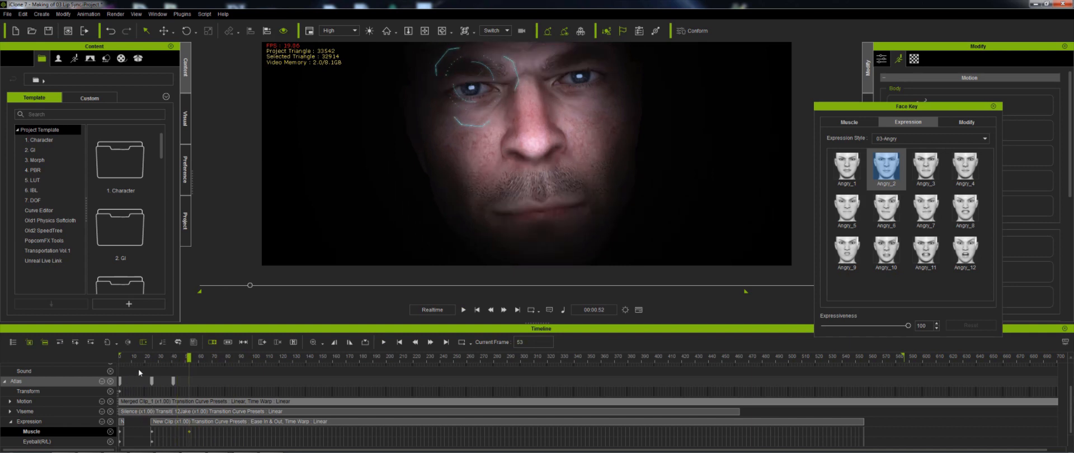
{"action": "left_click", "coordinate": [150, 357]}
{"action": "key", "text": "space"}
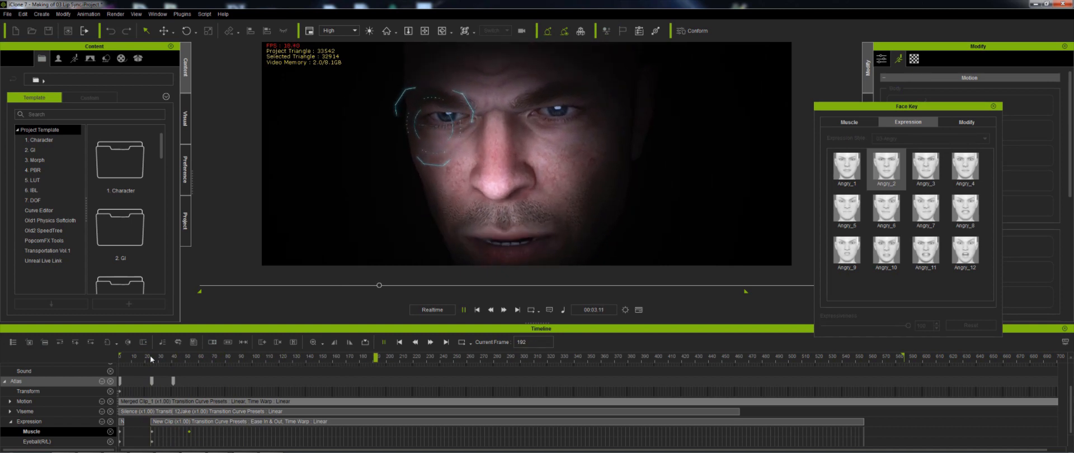
{"action": "left_click", "coordinate": [150, 355]}
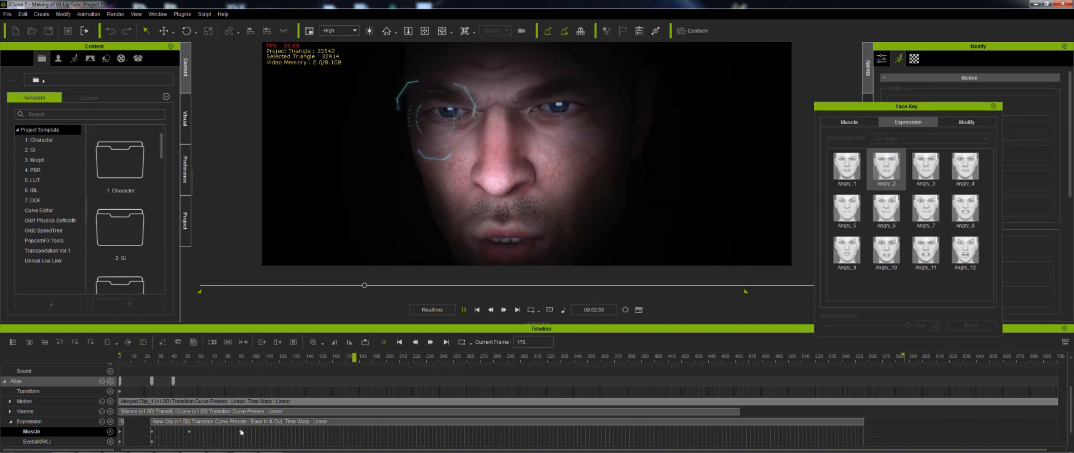
- At frame 151, apply the Surprise_1 expression from the 06-Surprise style
{"action": "left_click", "coordinate": [243, 356]}
{"action": "key", "text": "space"}
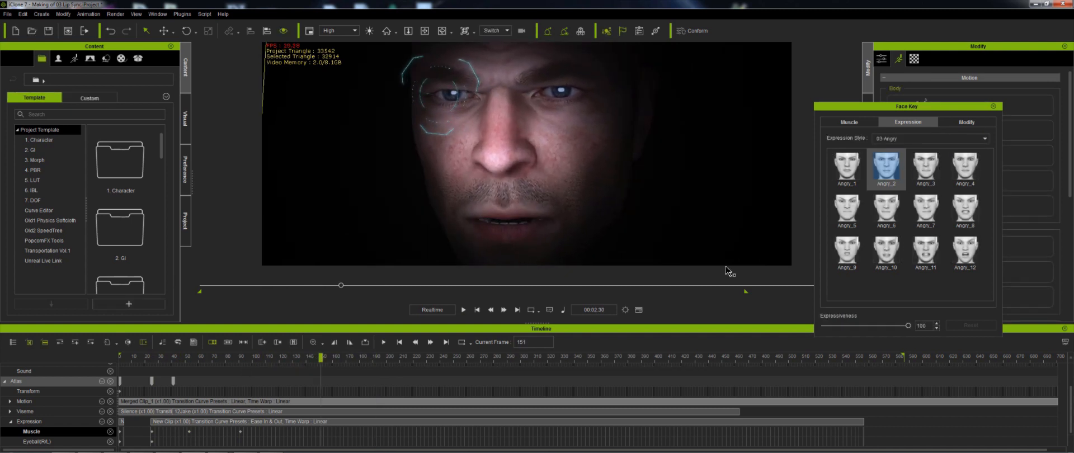
{"action": "left_click", "coordinate": [915, 139]}
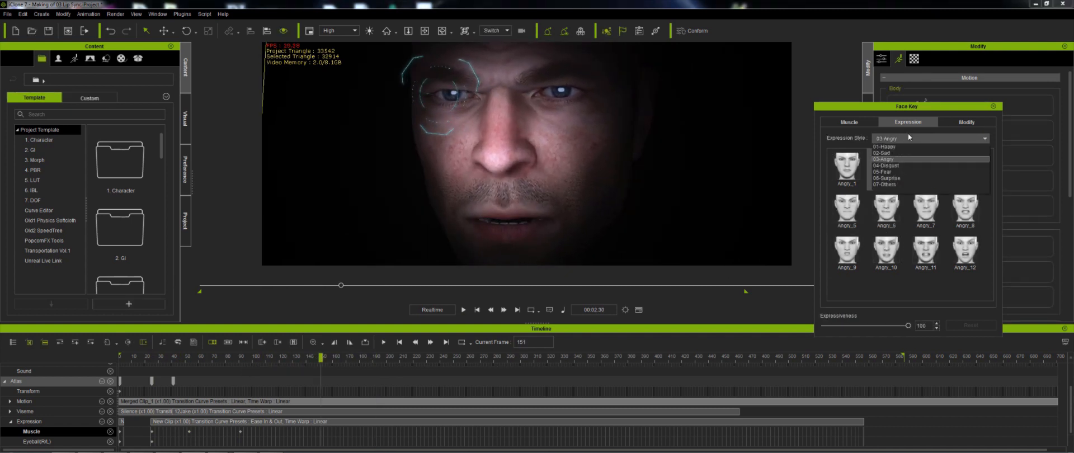
{"action": "left_click", "coordinate": [891, 178]}
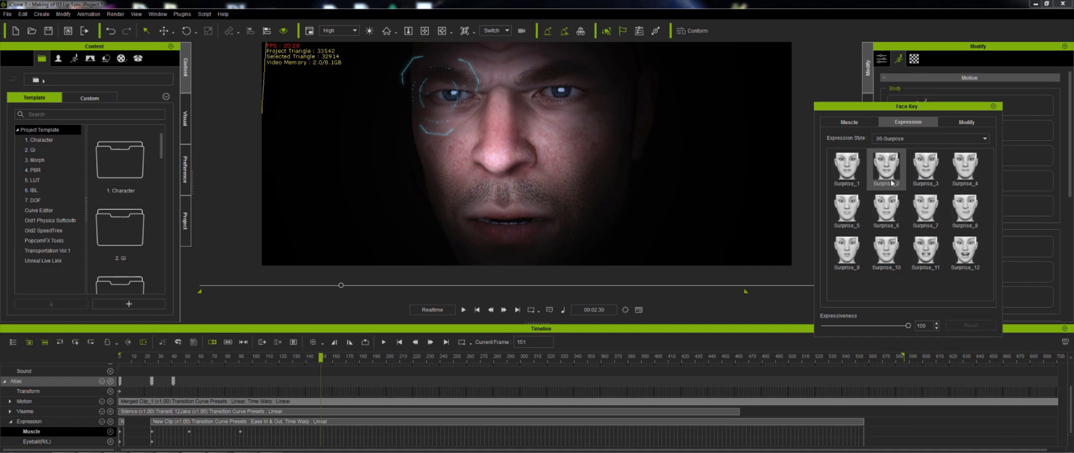
{"action": "left_click", "coordinate": [847, 168]}
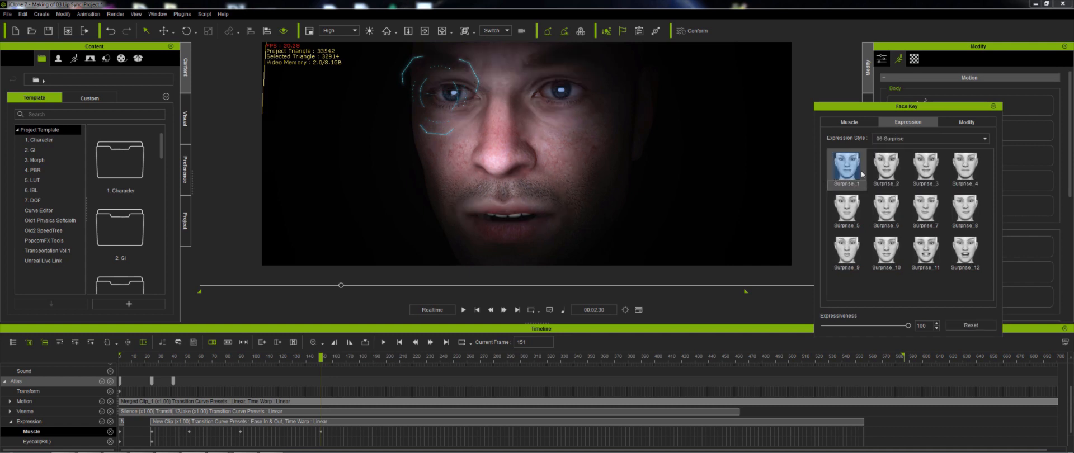
{"action": "left_click", "coordinate": [887, 169]}
{"action": "left_click", "coordinate": [849, 122]}
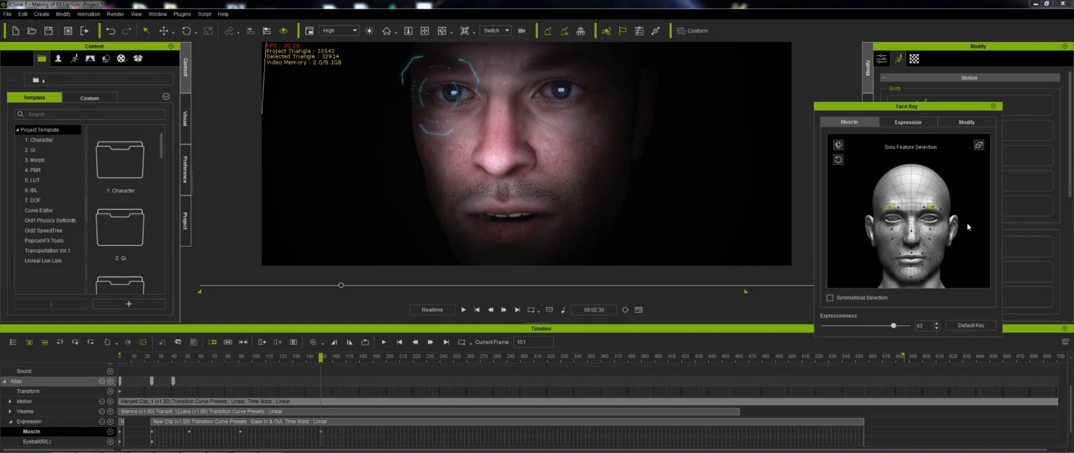
- Play back and scrub through the expression track to review the keyed expressions
{"action": "left_click", "coordinate": [216, 358]}
{"action": "key", "text": "space"}
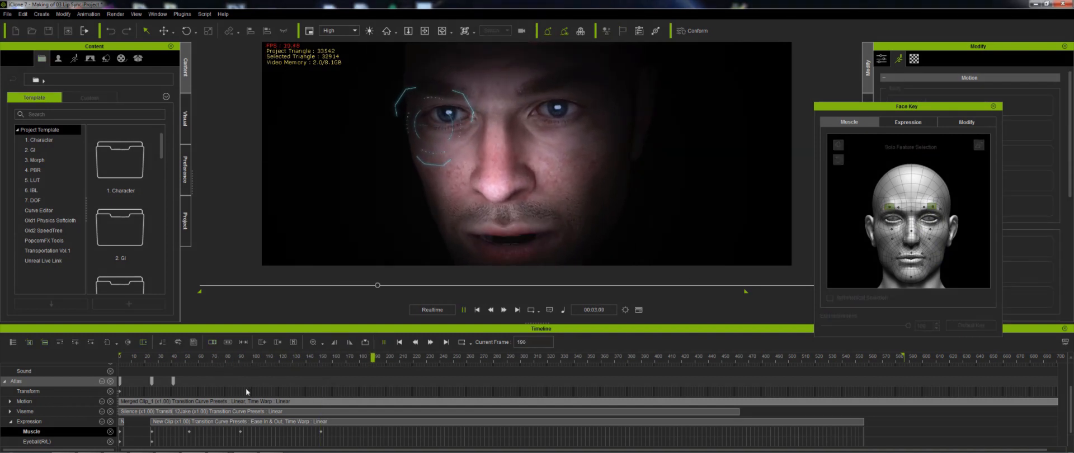
{"action": "key", "text": "space"}
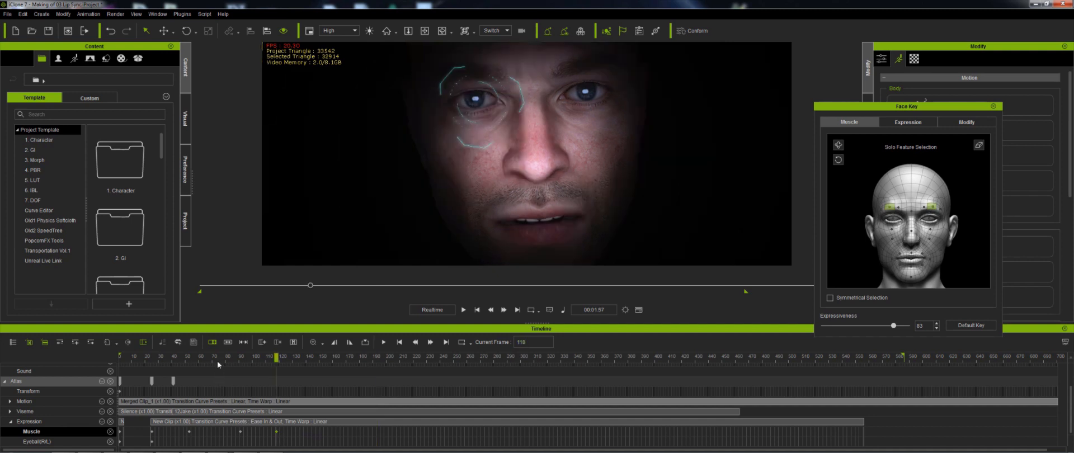
{"action": "left_click", "coordinate": [213, 359]}
{"action": "key", "text": "space"}
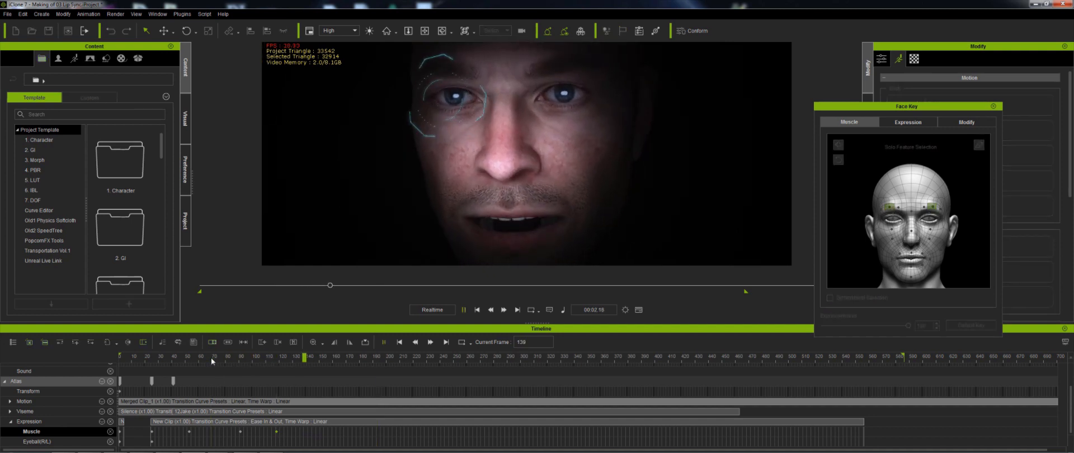
{"action": "key", "text": "space"}
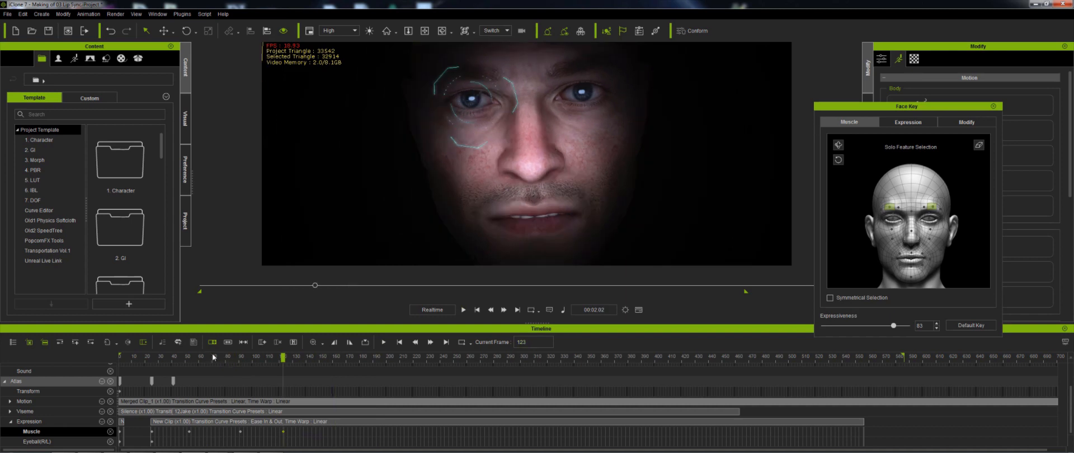
{"action": "left_click", "coordinate": [213, 359]}
{"action": "key", "text": "space"}
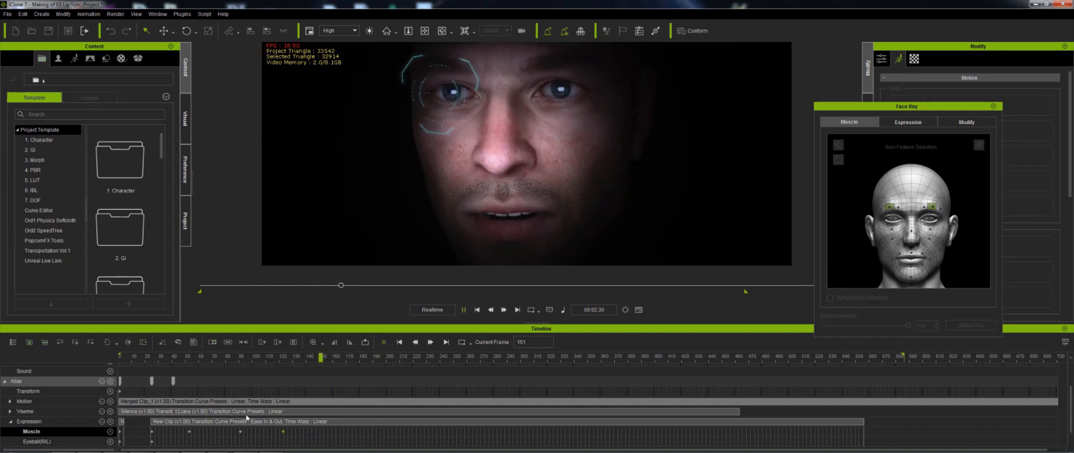
{"action": "key", "text": "space"}
{"action": "left_click", "coordinate": [241, 432]}
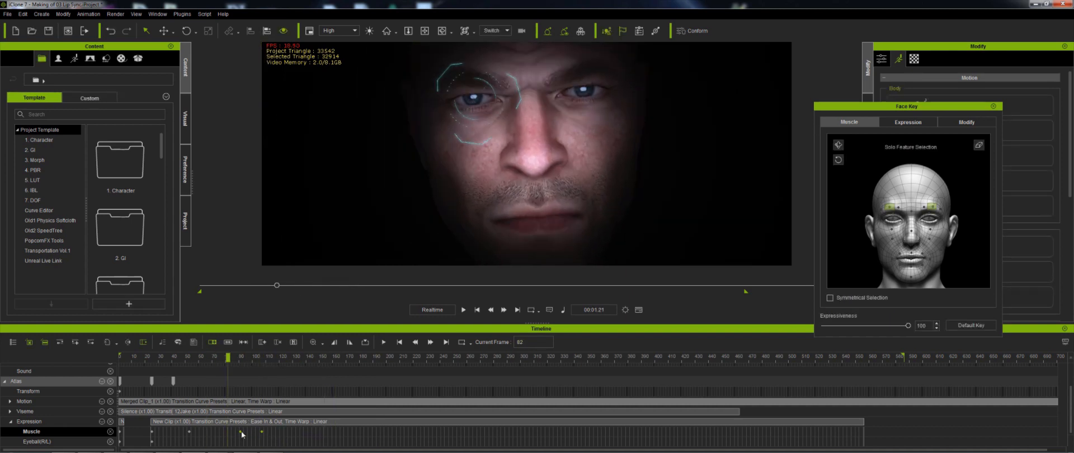
{"action": "key", "text": "space"}
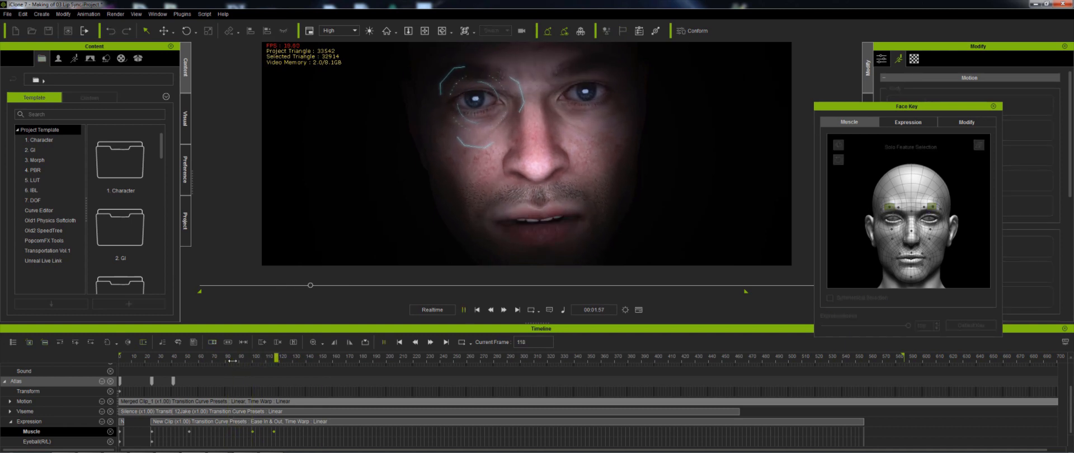
{"action": "key", "text": "space"}
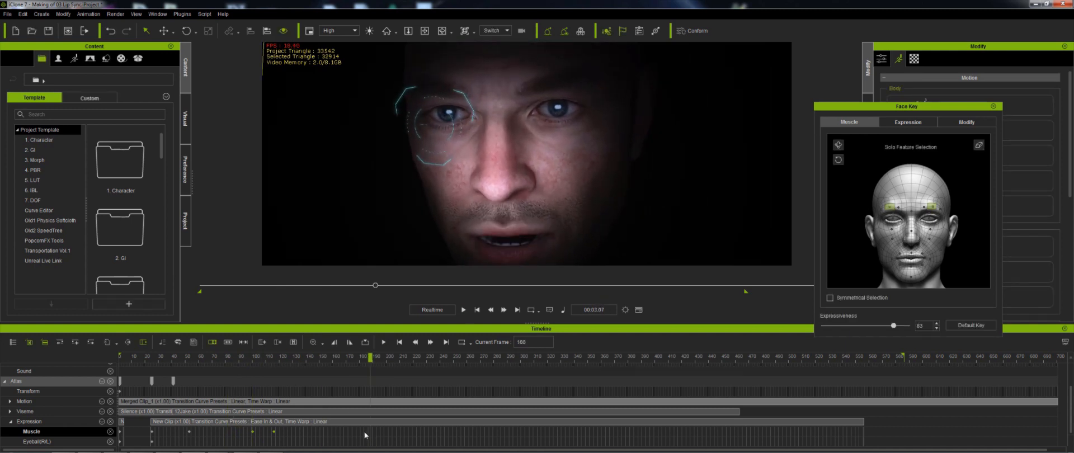
{"action": "left_click", "coordinate": [365, 435]}
{"action": "key", "text": "space"}
{"action": "key", "text": "space"}
{"action": "left_click", "coordinate": [387, 435]}
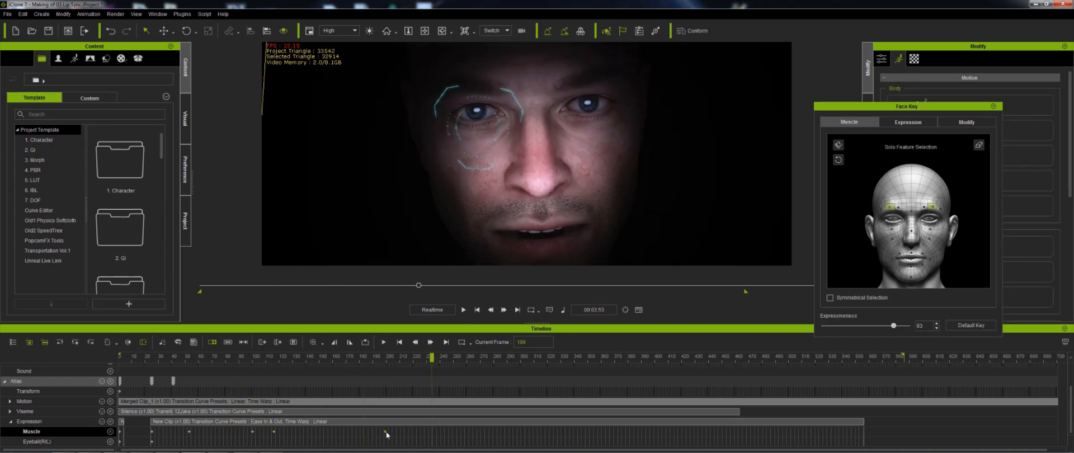
{"action": "key", "text": "space"}
{"action": "key", "text": "space"}
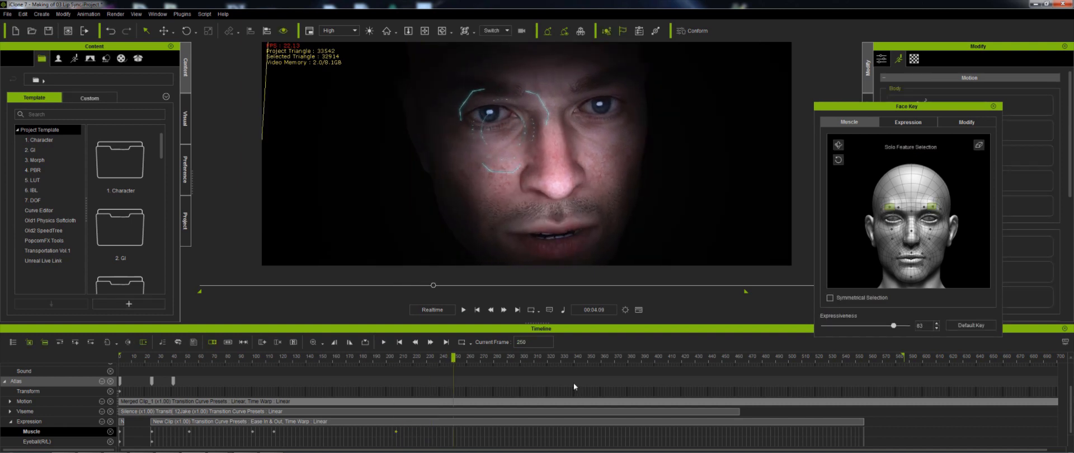
- At frame 250, apply the Disgust_6 expression from the 04-Disgust style
{"action": "left_click", "coordinate": [906, 122]}
{"action": "left_click", "coordinate": [918, 139]}
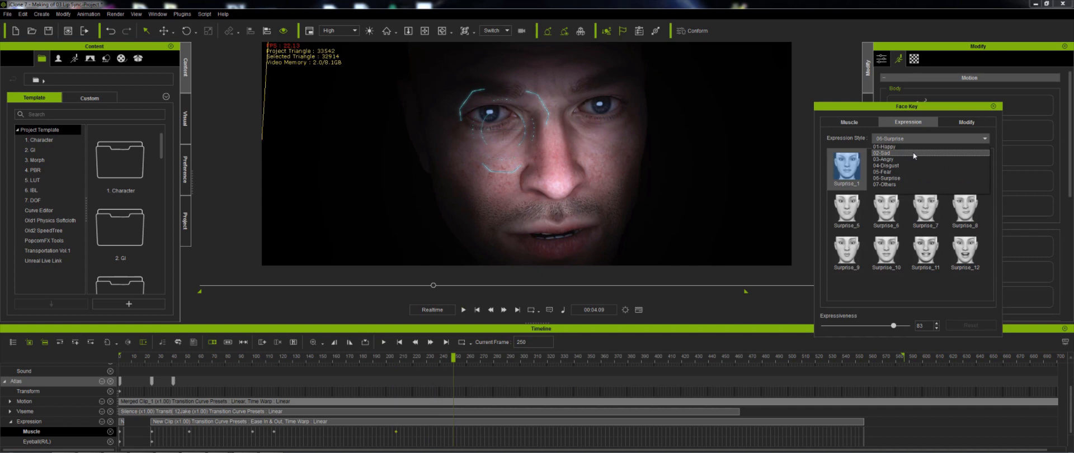
{"action": "left_click", "coordinate": [886, 166]}
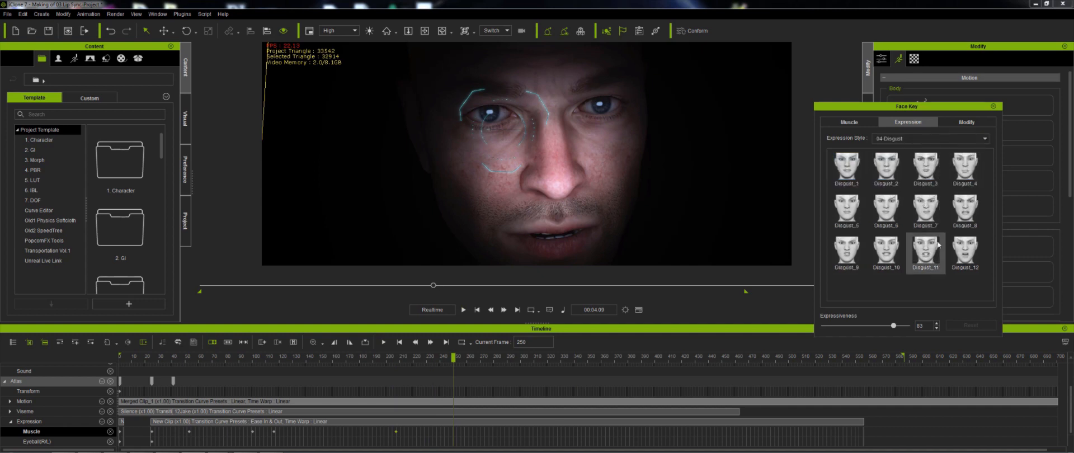
{"action": "left_click", "coordinate": [886, 208]}
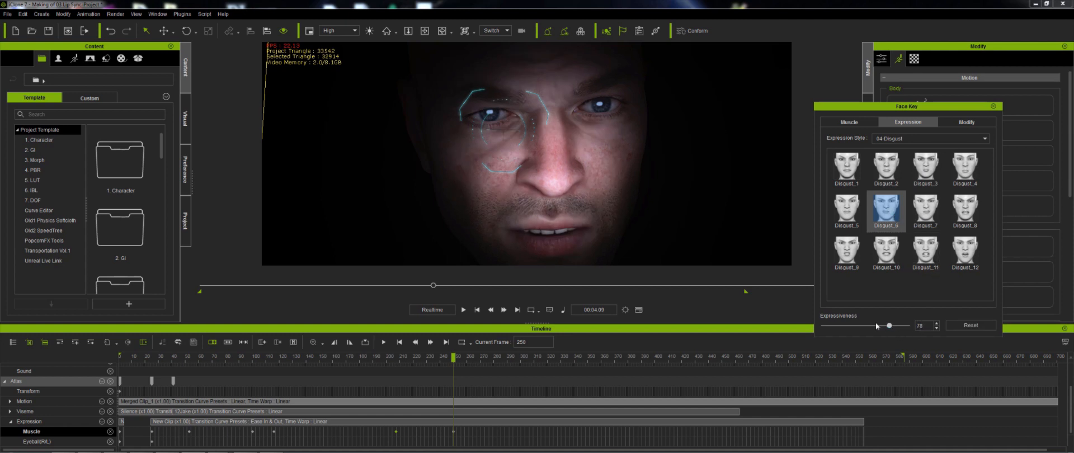
- Scrub and play back the section around the Disgust key to review the expression transition
{"action": "left_click_drag", "start_coordinate": [400, 360], "coordinate": [314, 354]}
{"action": "key", "text": "space"}
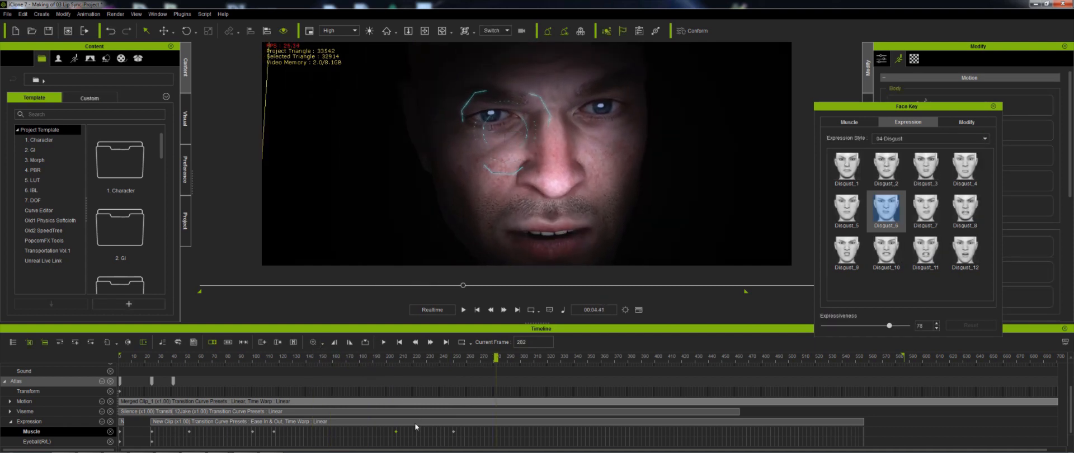
{"action": "key", "text": "space"}
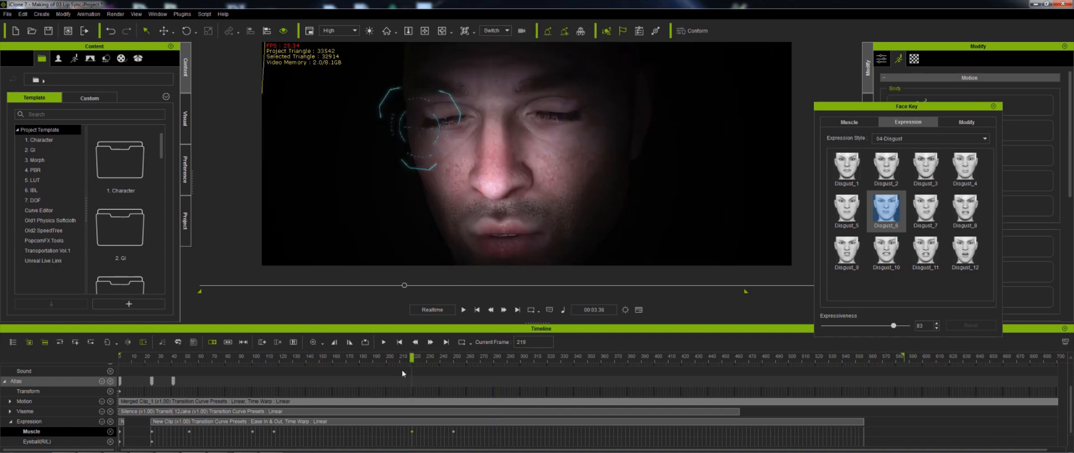
{"action": "left_click", "coordinate": [378, 357]}
{"action": "key", "text": "space"}
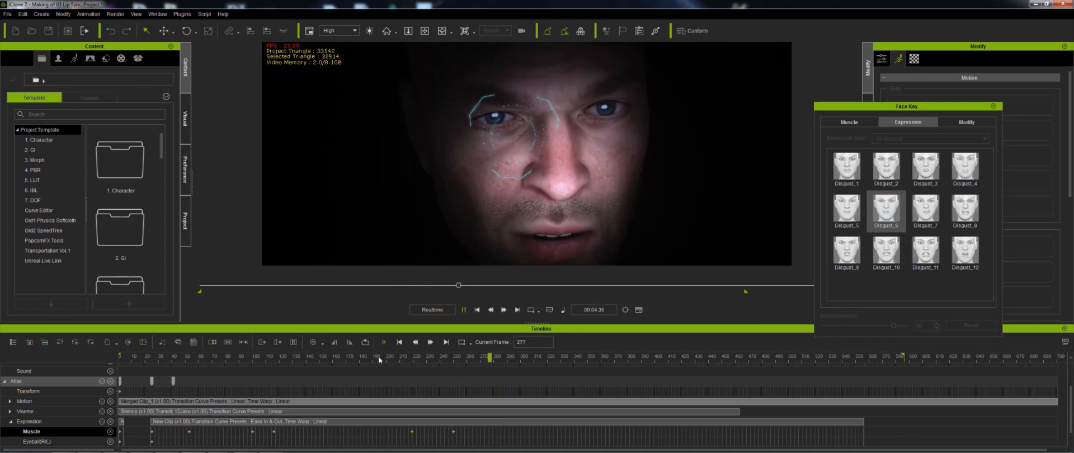
{"action": "left_click", "coordinate": [327, 357]}
{"action": "key", "text": "space"}
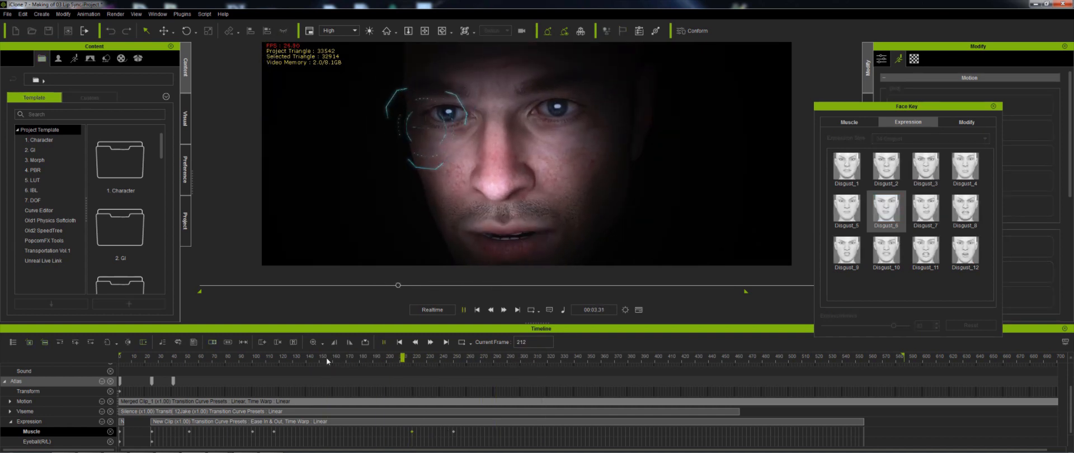
{"action": "key", "text": "space"}
{"action": "left_click_drag", "start_coordinate": [398, 435], "coordinate": [436, 434]}
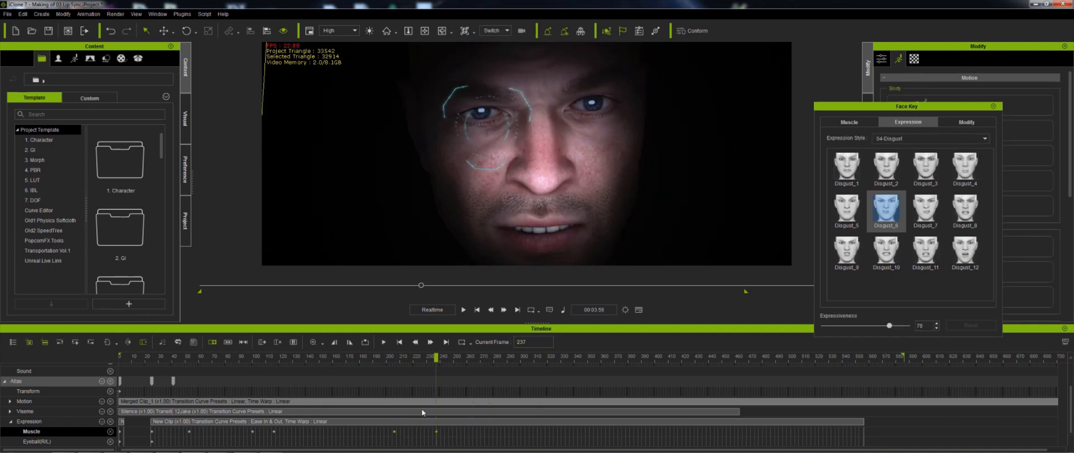
{"action": "left_click_drag", "start_coordinate": [363, 361], "coordinate": [348, 358]}
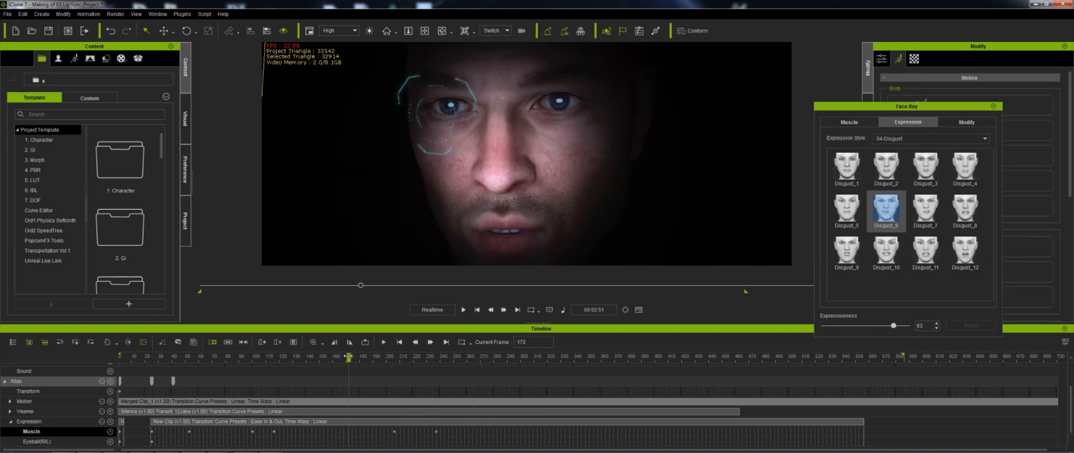
{"action": "key", "text": "space"}
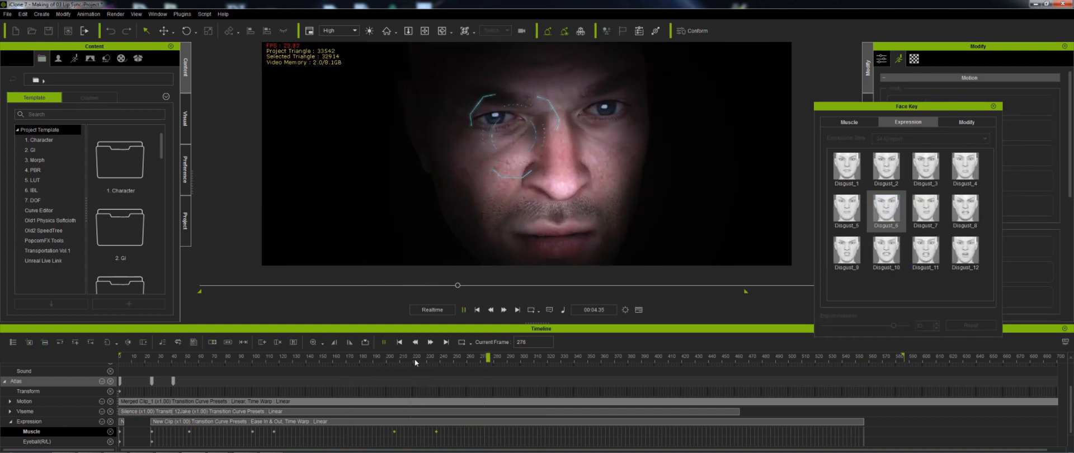
{"action": "left_click", "coordinate": [484, 361]}
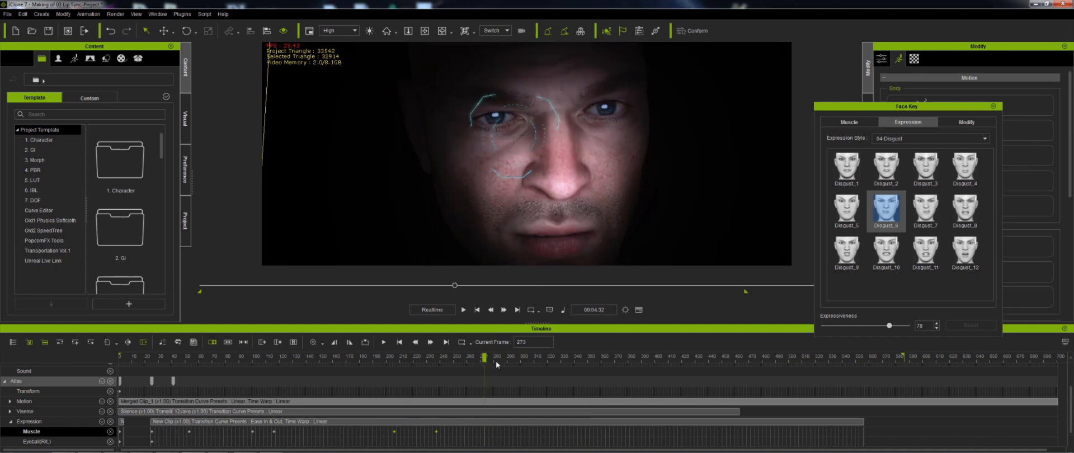
{"action": "left_click", "coordinate": [497, 362]}
{"action": "key", "text": "space"}
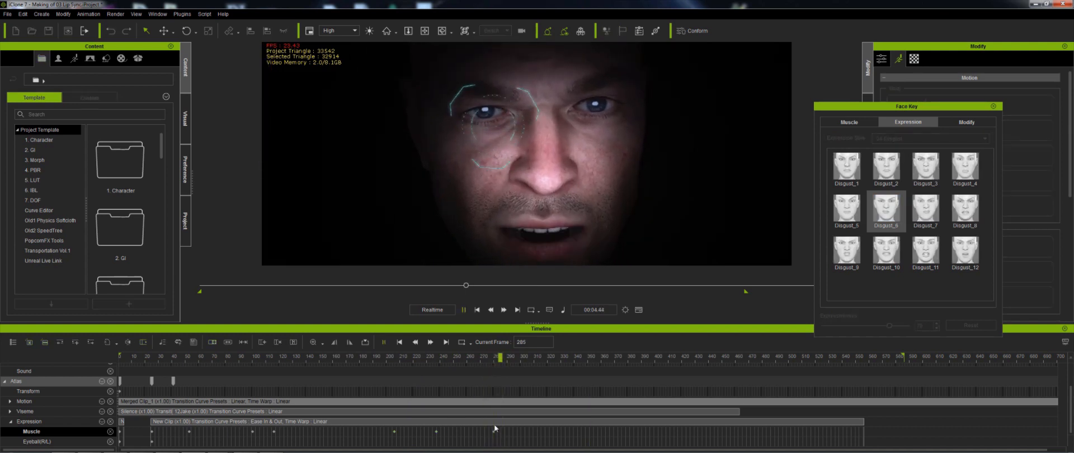
{"action": "key", "text": "space"}
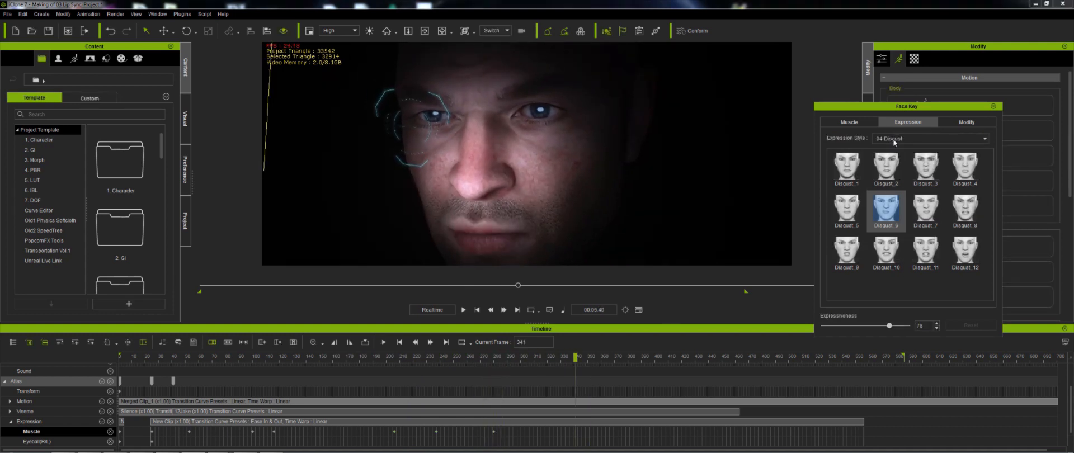
- At frame 341, apply the Angry_2 expression from the 03-Angry style
{"action": "left_click", "coordinate": [891, 138]}
{"action": "left_click", "coordinate": [885, 159]}
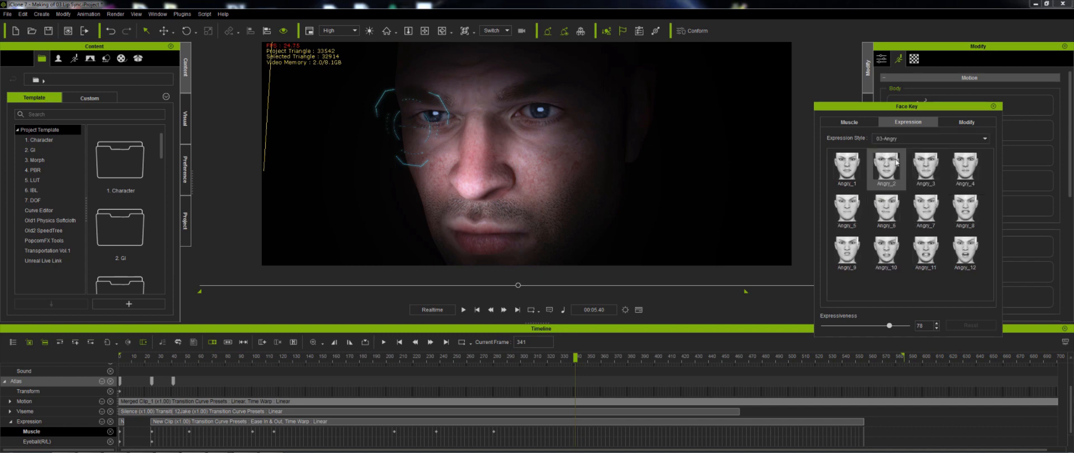
{"action": "left_click", "coordinate": [888, 170]}
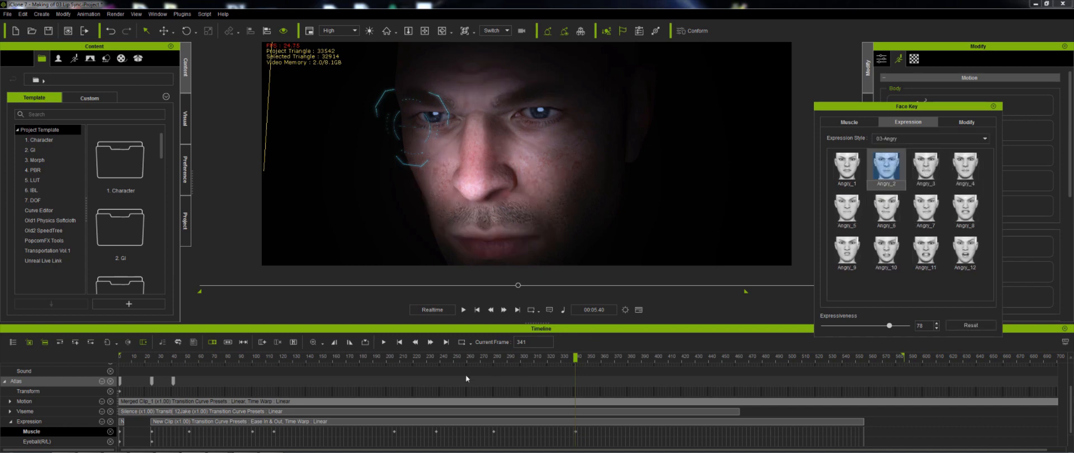
- At frame 427, apply the Fear_5 expression from the 05-Fear style with expressiveness 100
{"action": "left_click", "coordinate": [435, 359]}
{"action": "key", "text": "space"}
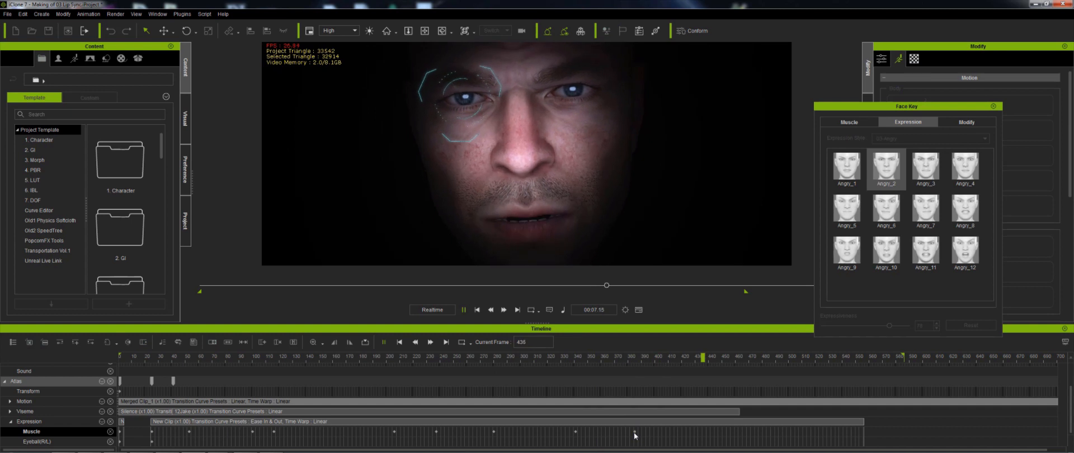
{"action": "key", "text": "space"}
{"action": "left_click_drag", "start_coordinate": [665, 360], "coordinate": [691, 361]}
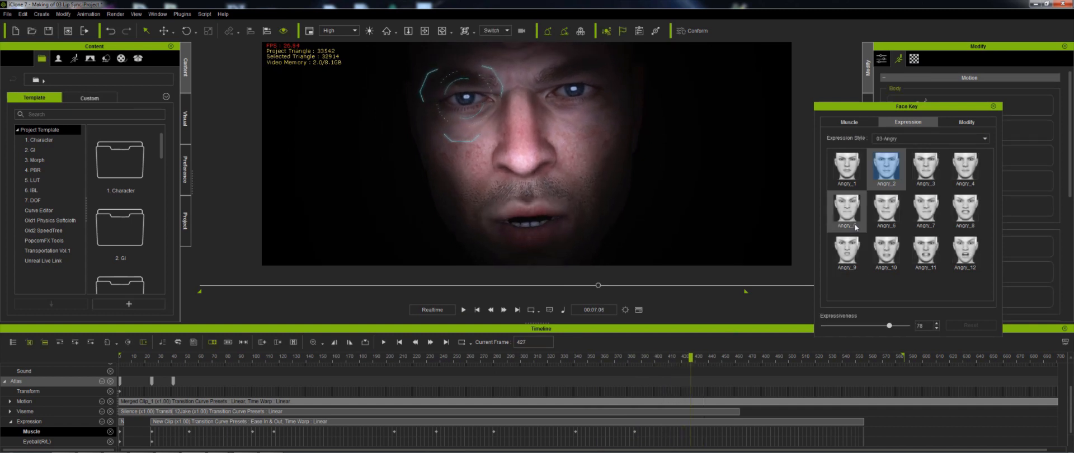
{"action": "left_click", "coordinate": [895, 138]}
{"action": "left_click", "coordinate": [887, 174]}
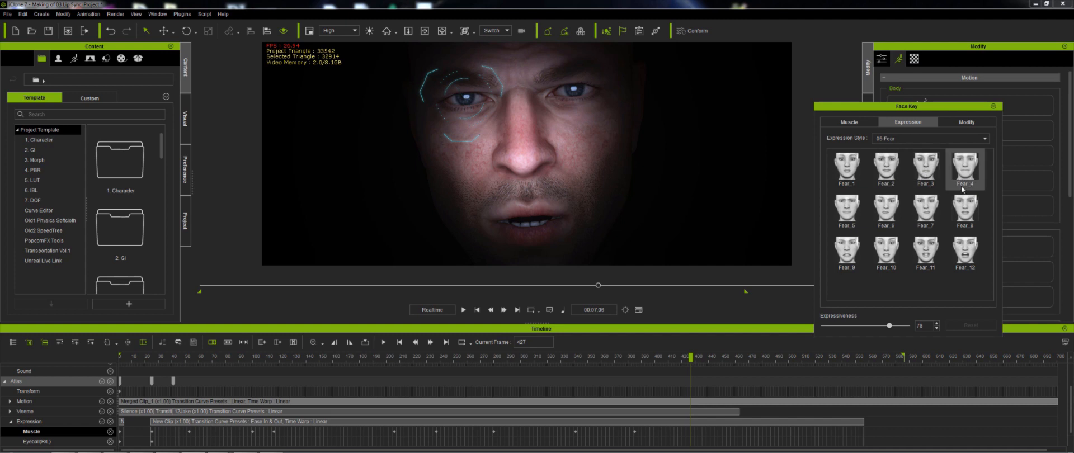
{"action": "left_click", "coordinate": [847, 212]}
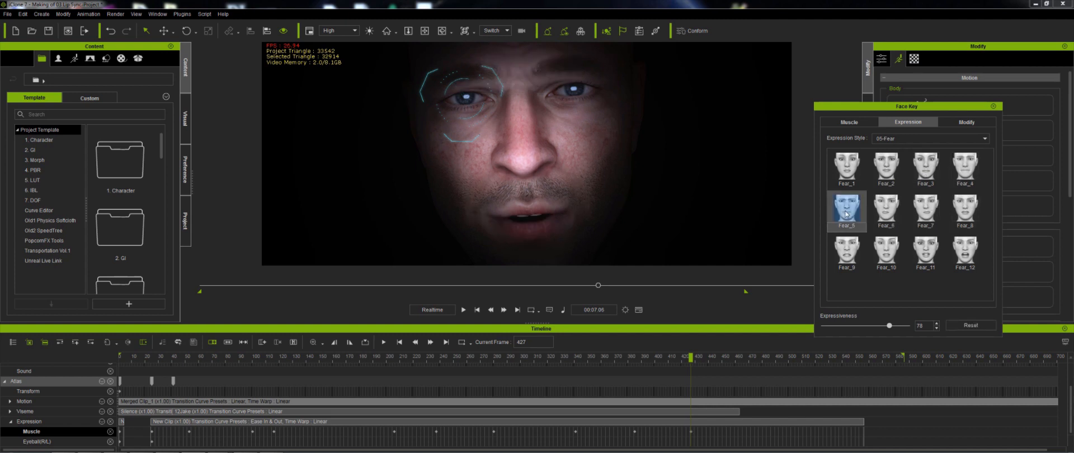
{"action": "left_click_drag", "start_coordinate": [889, 328], "coordinate": [962, 326]}
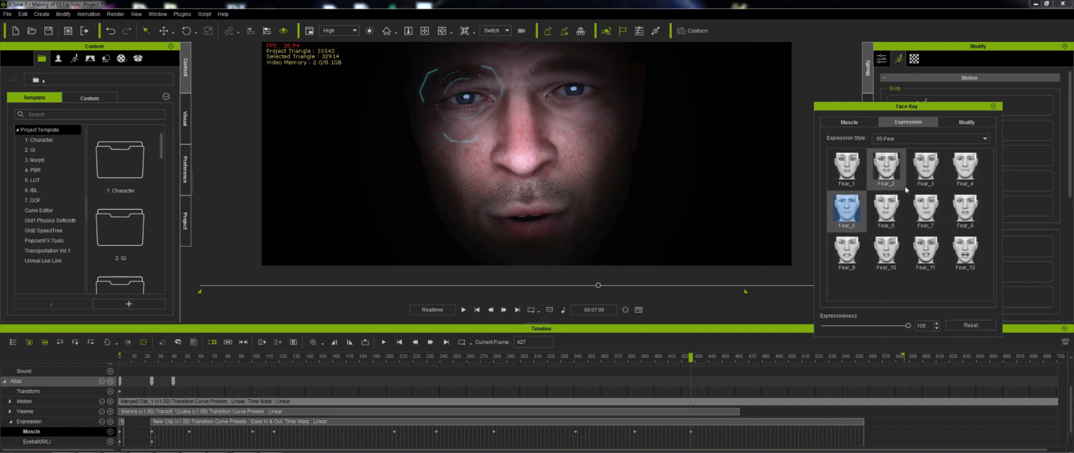
- At frame 427, switch the expression to Fear_4 from the 05-Fear style
{"action": "left_click", "coordinate": [888, 168]}
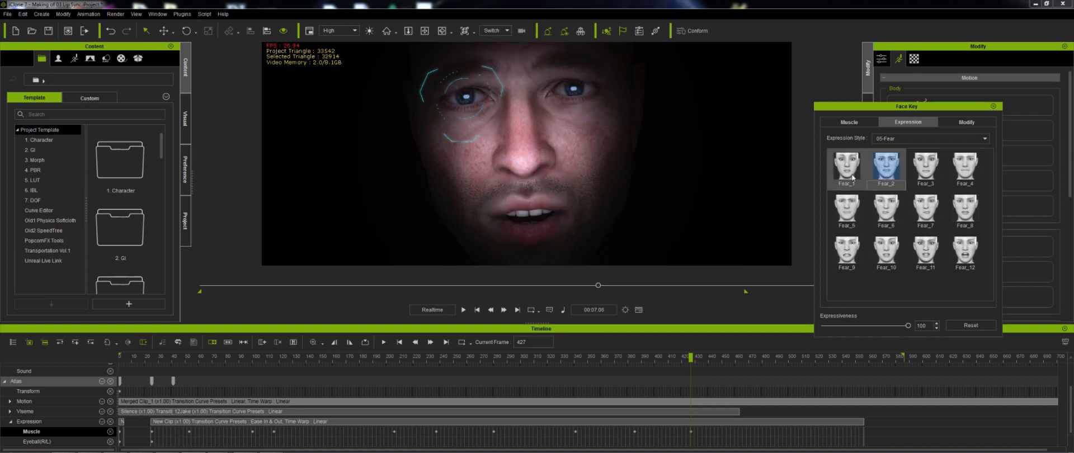
{"action": "left_click", "coordinate": [852, 176]}
{"action": "left_click", "coordinate": [887, 177]}
{"action": "left_click", "coordinate": [921, 178]}
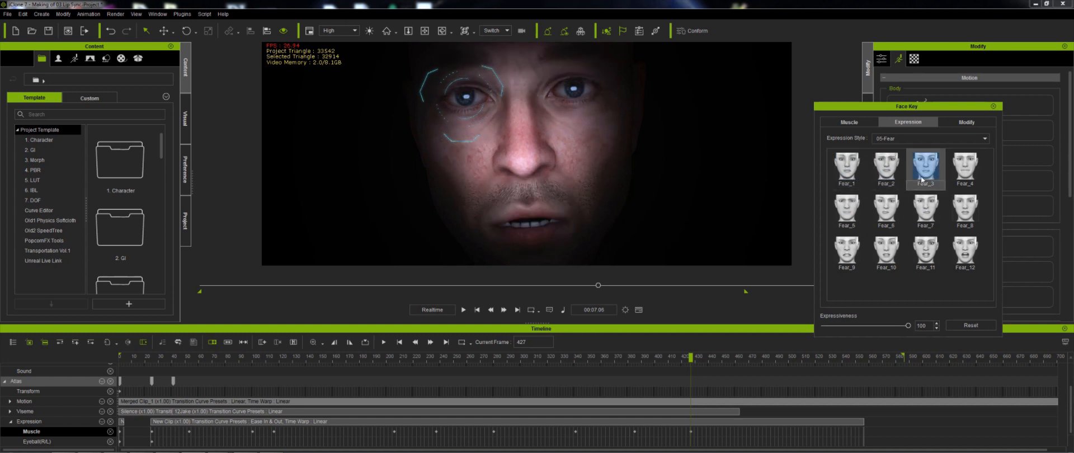
{"action": "left_click", "coordinate": [961, 173]}
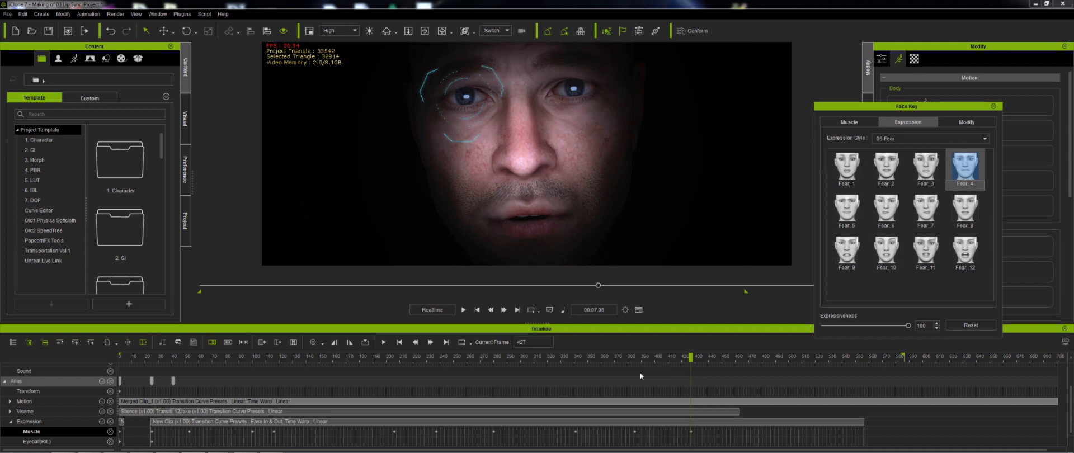
- Scrub and play back the section around frame 427 to review the Fear expression
{"action": "left_click", "coordinate": [572, 357]}
{"action": "key", "text": "space"}
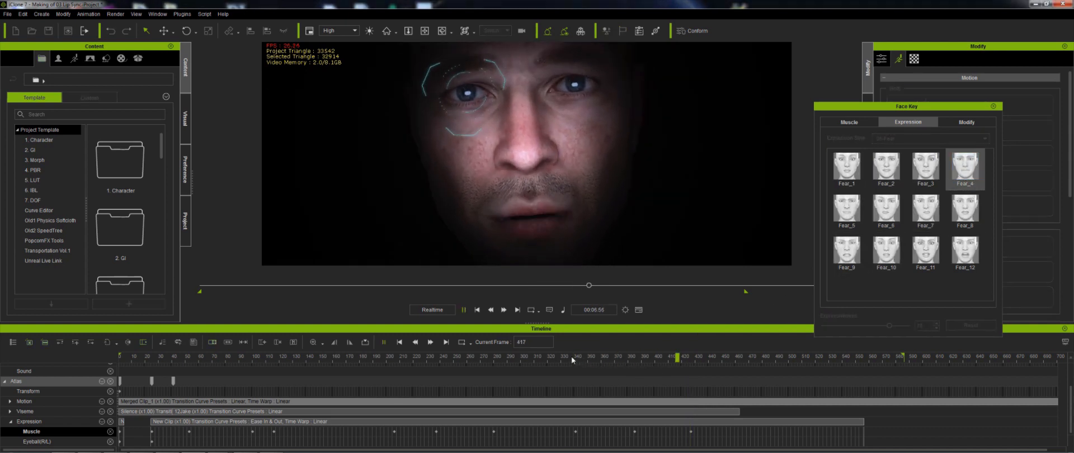
{"action": "key", "text": "space"}
{"action": "left_click_drag", "start_coordinate": [701, 437], "coordinate": [621, 437]}
{"action": "left_click", "coordinate": [690, 435]}
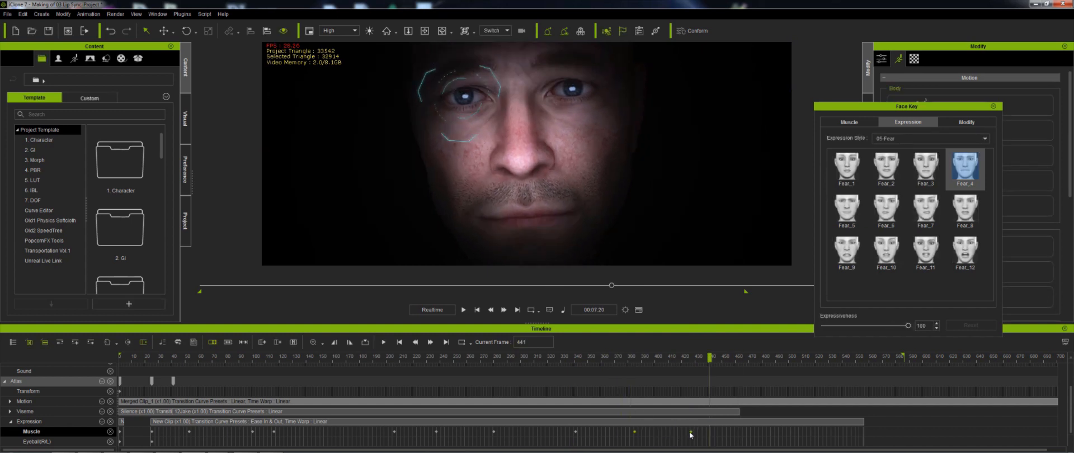
{"action": "left_click", "coordinate": [558, 356]}
{"action": "key", "text": "space"}
{"action": "key", "text": "space"}
- At frame 454, add a Default Key in the Muscle mode to return the face to neutral
{"action": "left_click", "coordinate": [840, 122]}
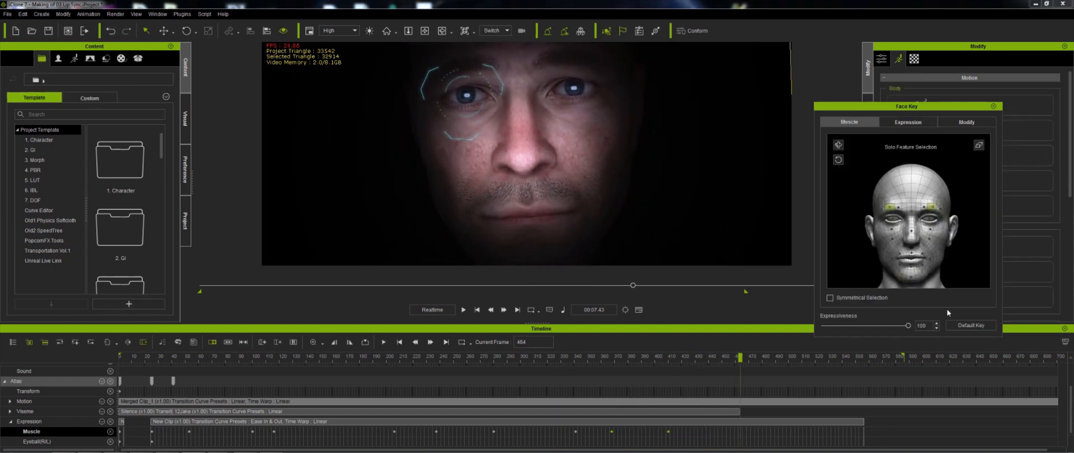
{"action": "left_click", "coordinate": [962, 325]}
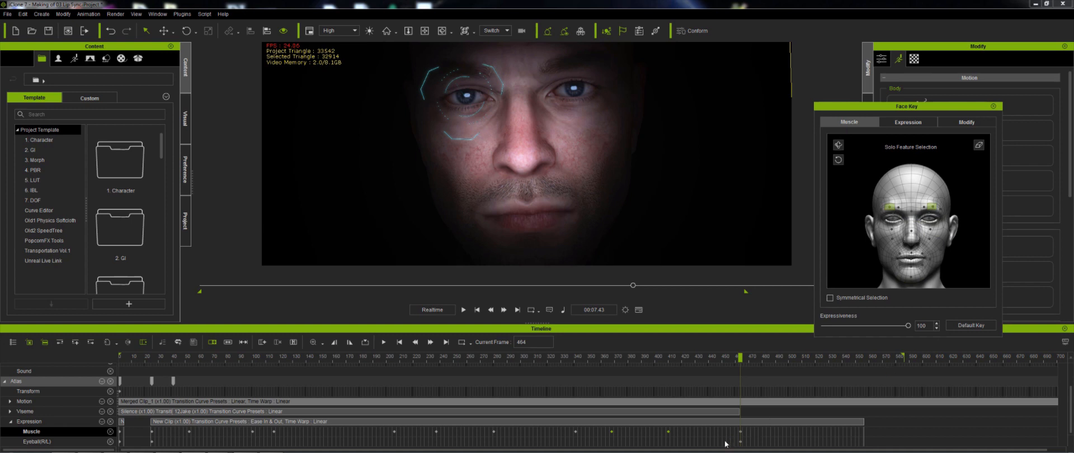
- Scroll down the timeline tracks and scrub near frame 430 to check the transition back to neutral
{"action": "left_click", "coordinate": [752, 444]}
{"action": "scroll", "coordinate": [752, 446], "scroll_direction": "down", "scroll_amount": 1}
{"action": "left_click", "coordinate": [756, 440]}
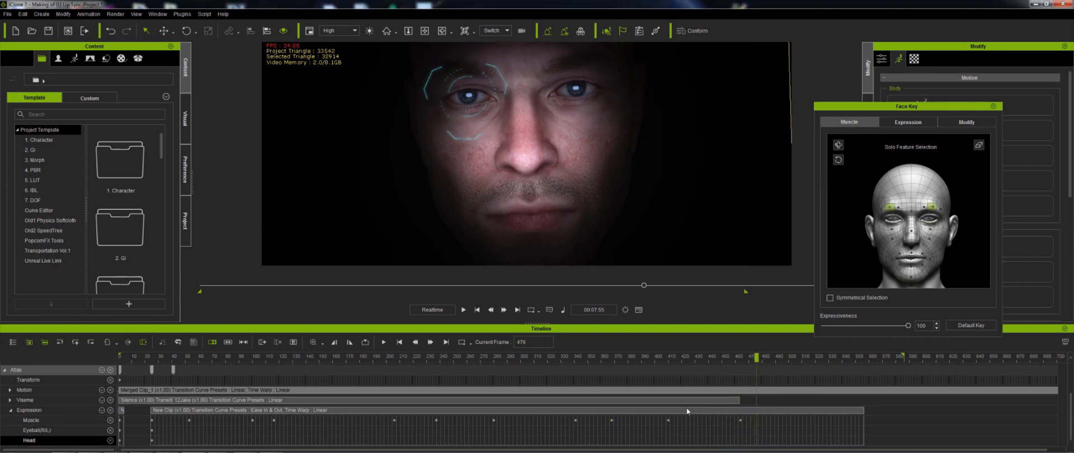
{"action": "left_click", "coordinate": [612, 358]}
{"action": "key", "text": "space"}
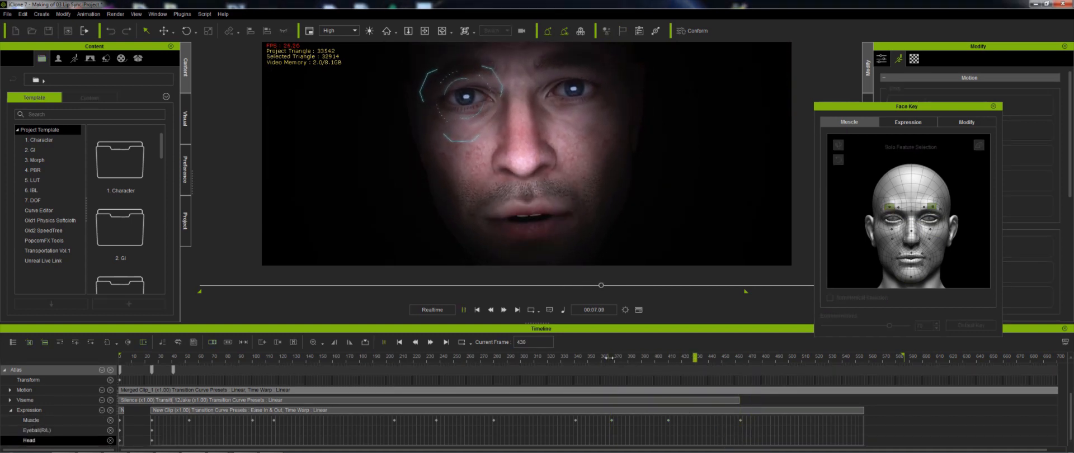
{"action": "key", "text": "space"}
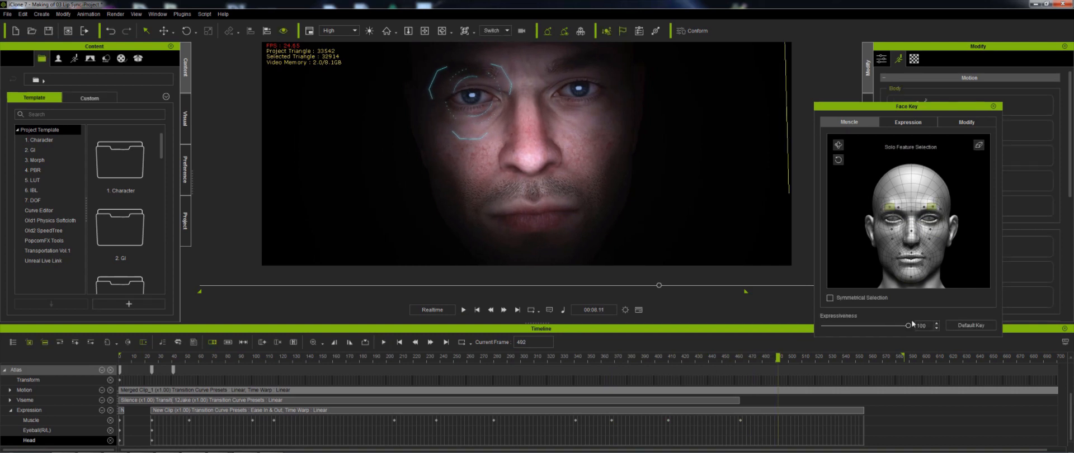
- Play the animation from the start to review the whole facial performance
{"action": "left_click", "coordinate": [477, 310]}
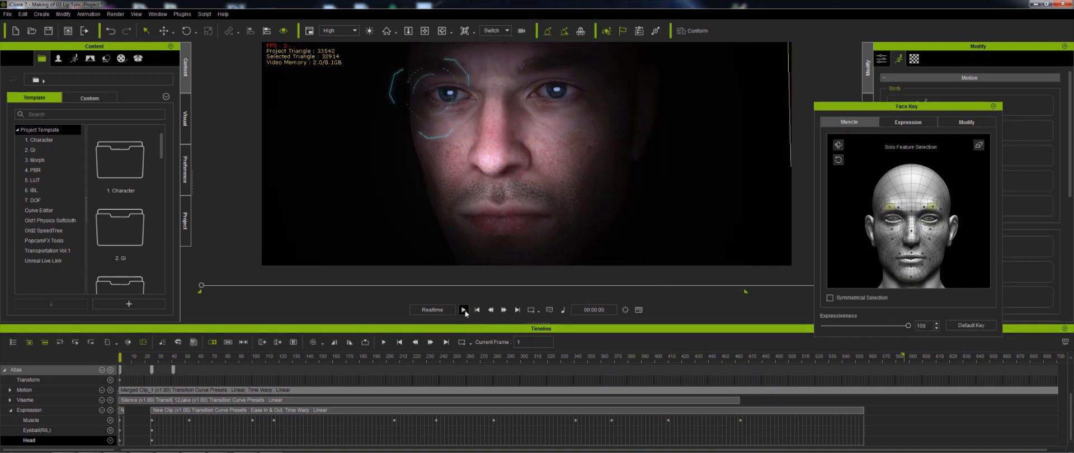
{"action": "left_click", "coordinate": [463, 310]}
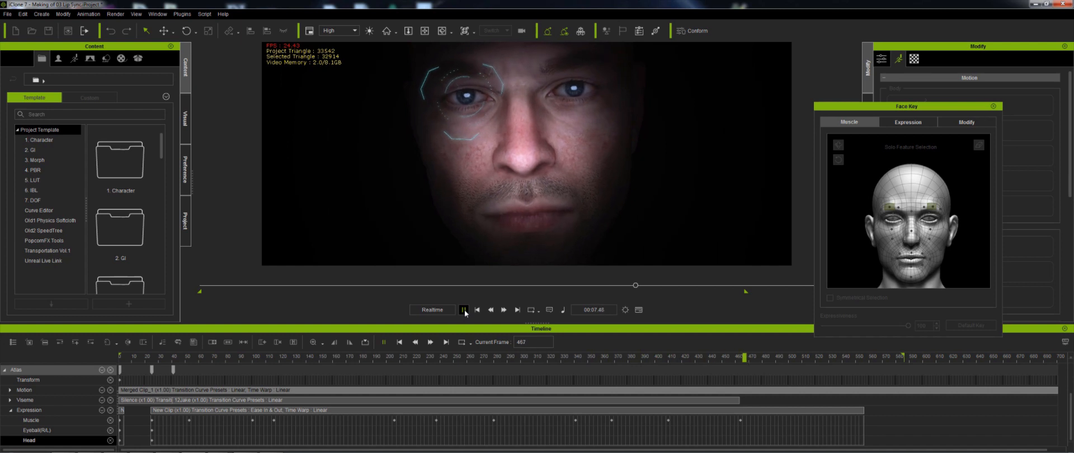
{"action": "left_click", "coordinate": [464, 310]}
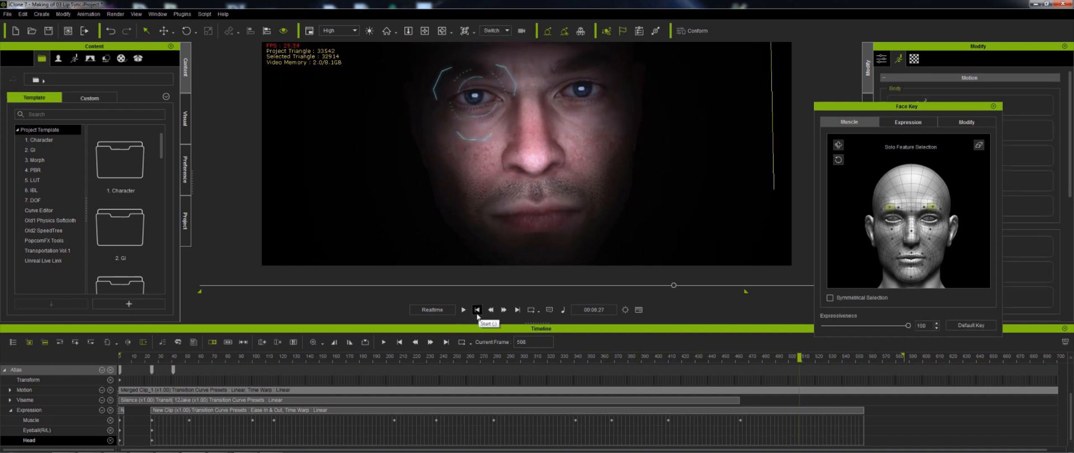
{"action": "left_click", "coordinate": [476, 310]}
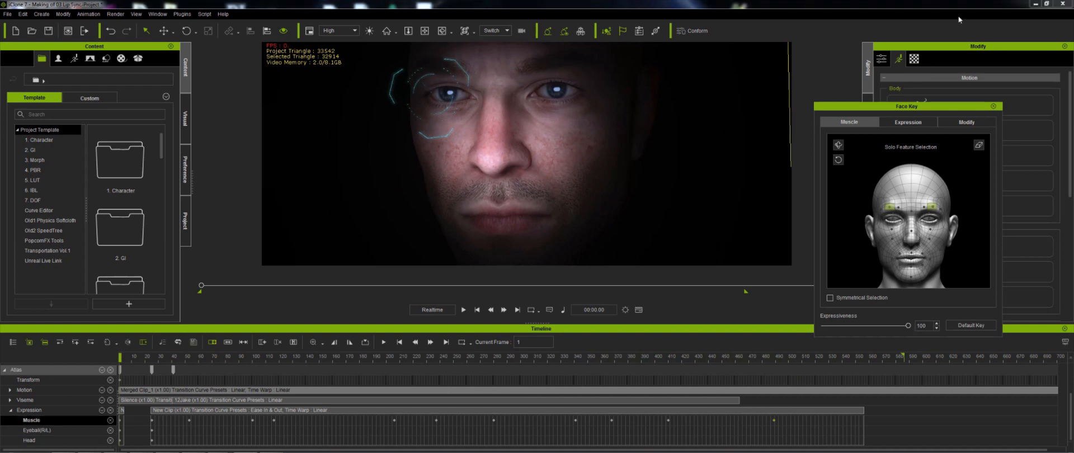
{"action": "left_click", "coordinate": [475, 314]}
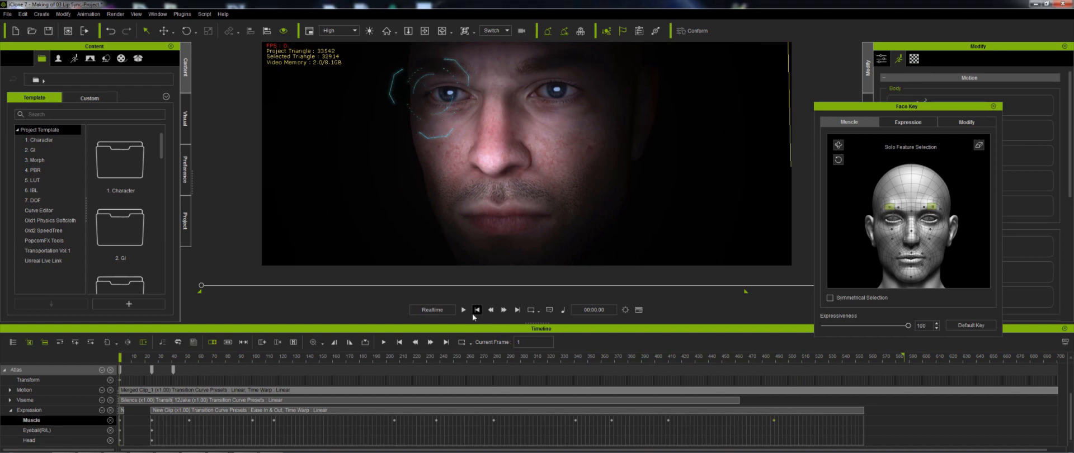
{"action": "left_click", "coordinate": [464, 310]}
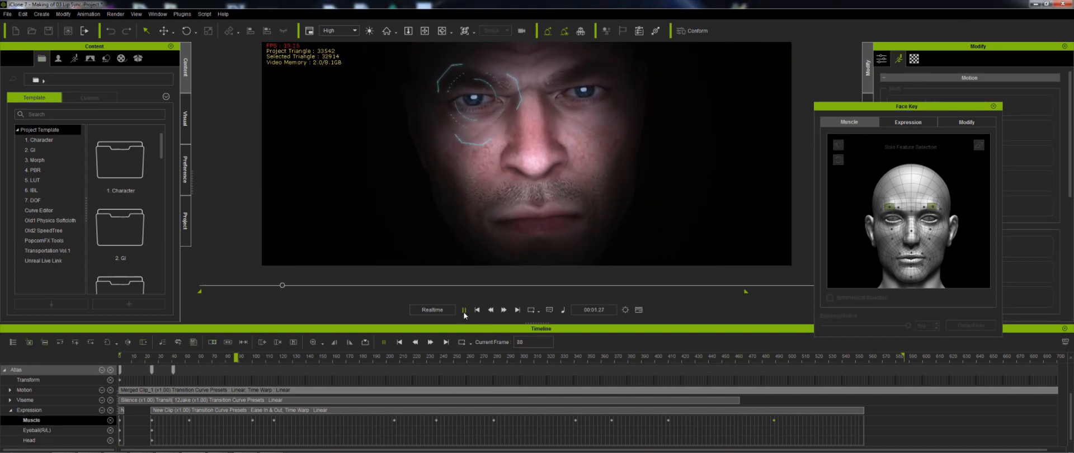
{"action": "left_click", "coordinate": [464, 309]}
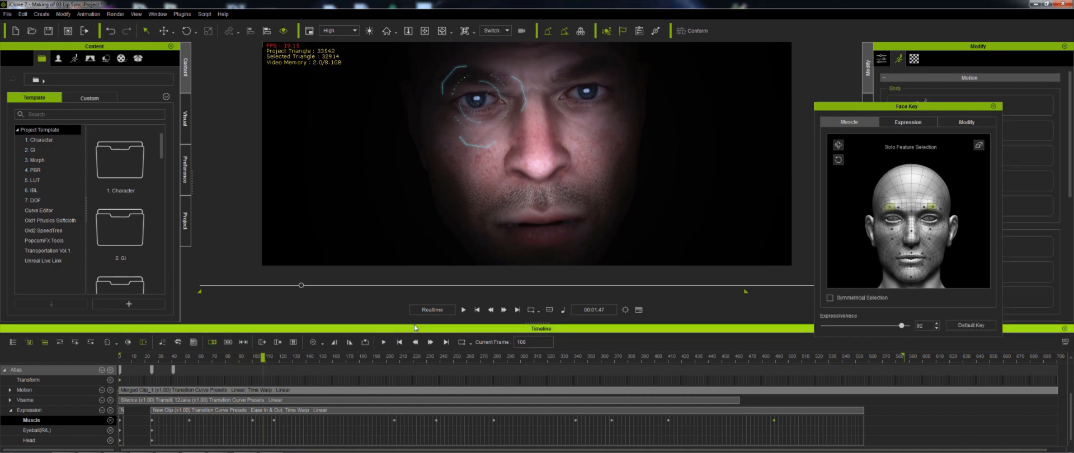
- Enable Symmetrical Selection and select the eye and cheek muscle regions on the face model
{"action": "left_click", "coordinate": [893, 212]}
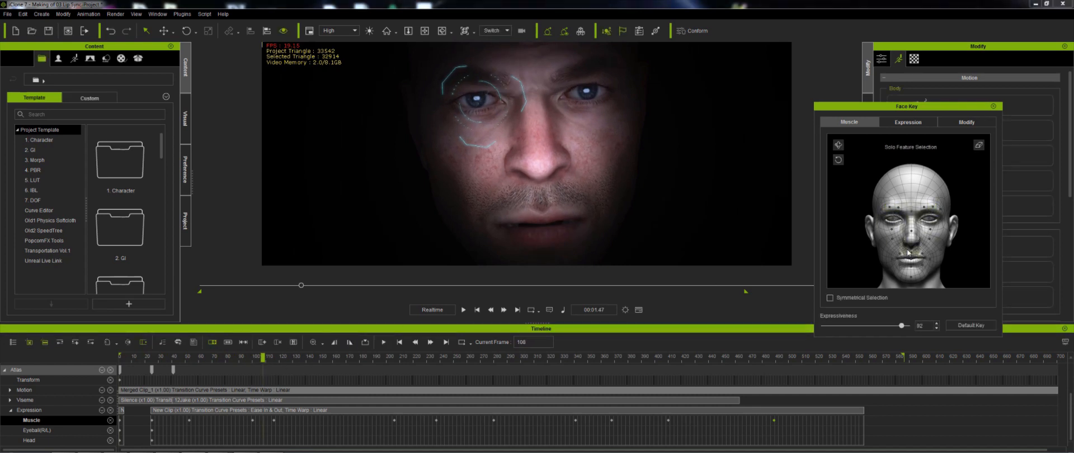
{"action": "left_click", "coordinate": [888, 226]}
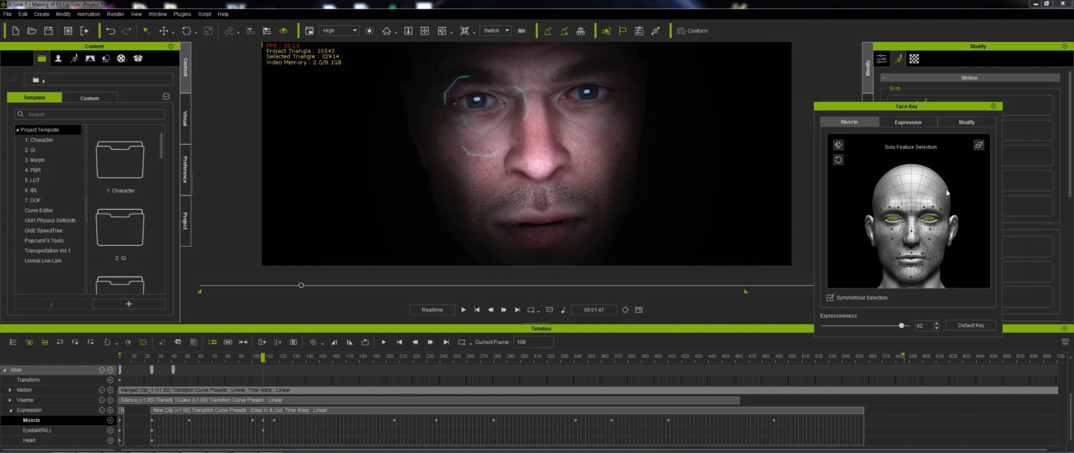
{"action": "left_click", "coordinate": [264, 420]}
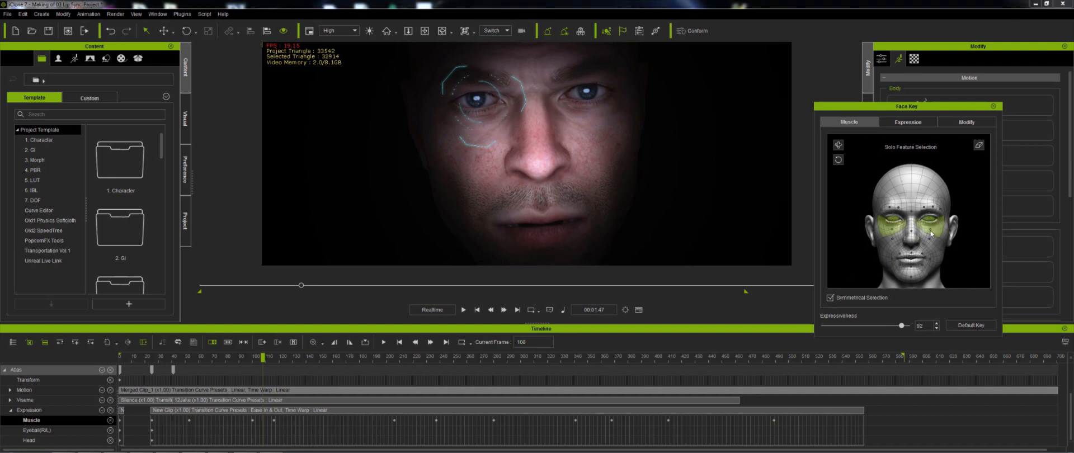
- Play back the opening frames to review the eye and cheek area
{"action": "left_click", "coordinate": [167, 356]}
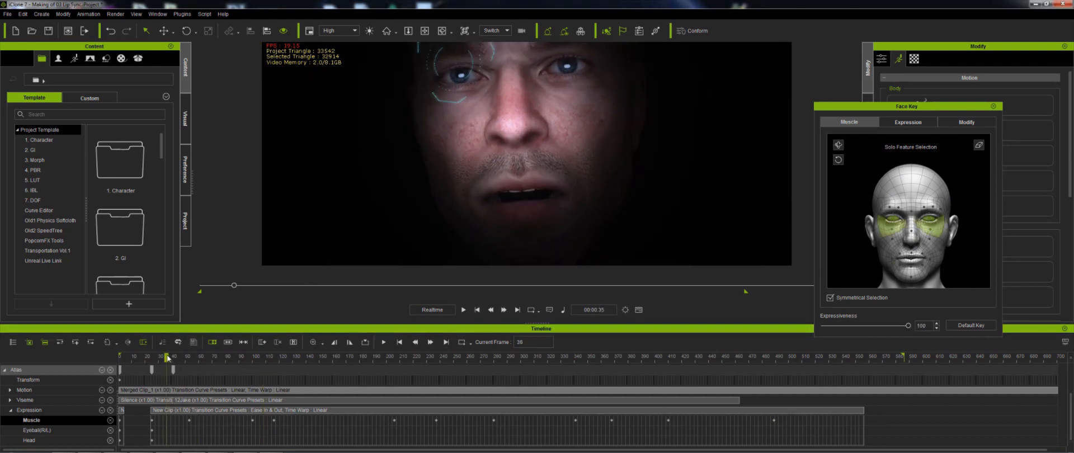
{"action": "key", "text": "space"}
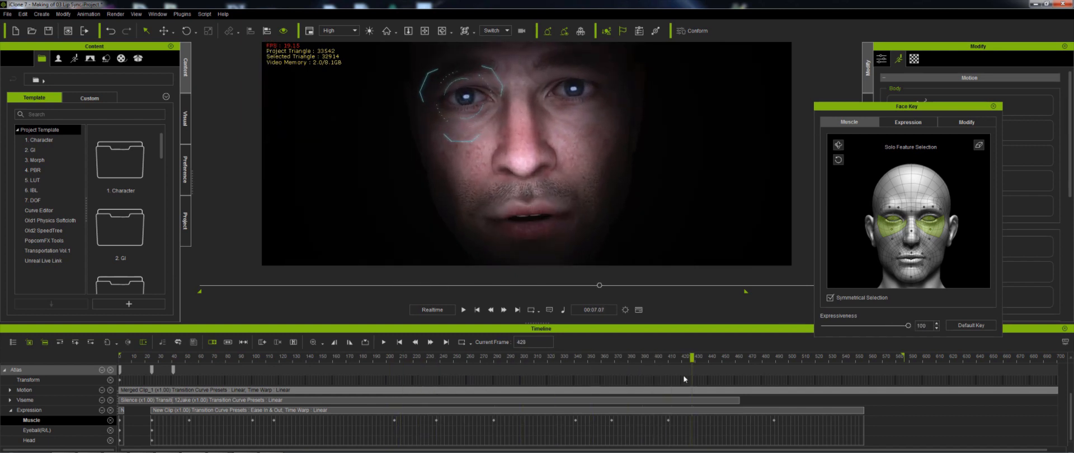
{"action": "left_click_drag", "start_coordinate": [654, 379], "coordinate": [168, 408]}
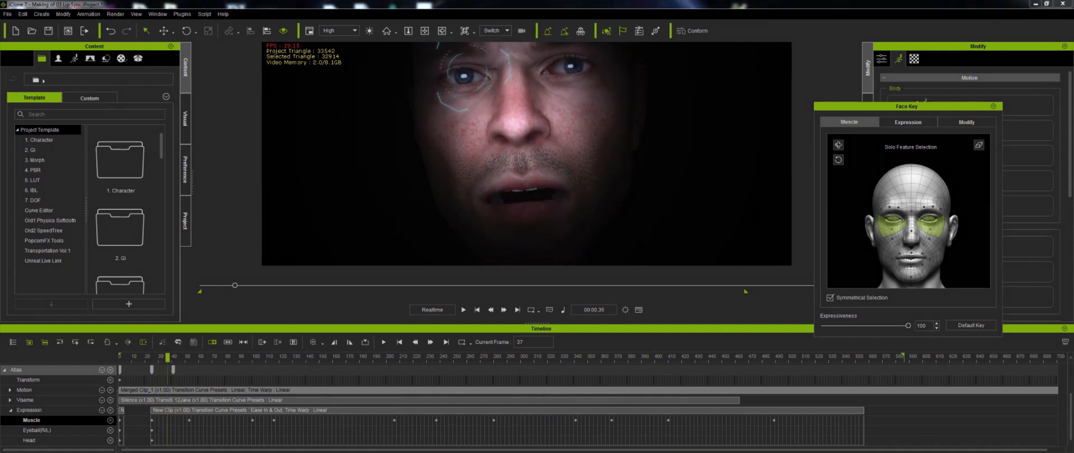
{"action": "key", "text": "space"}
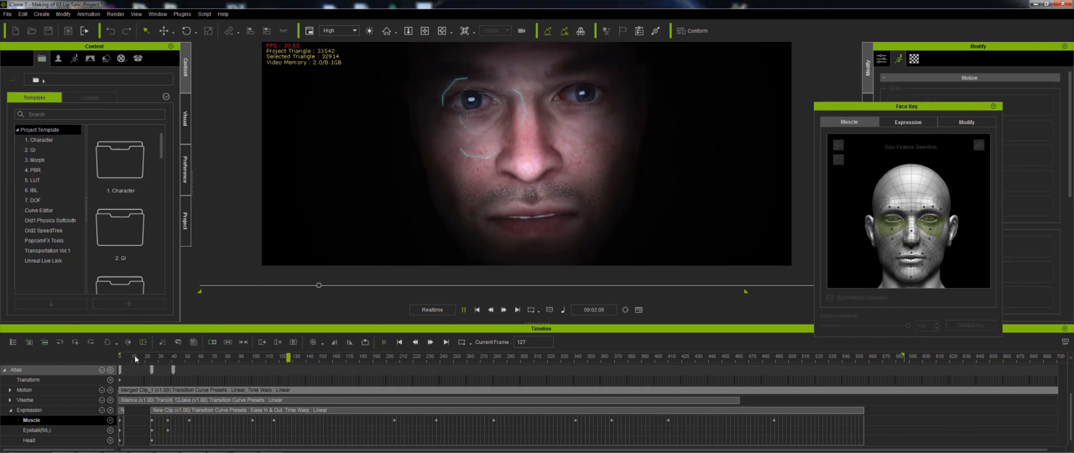
{"action": "key", "text": "space"}
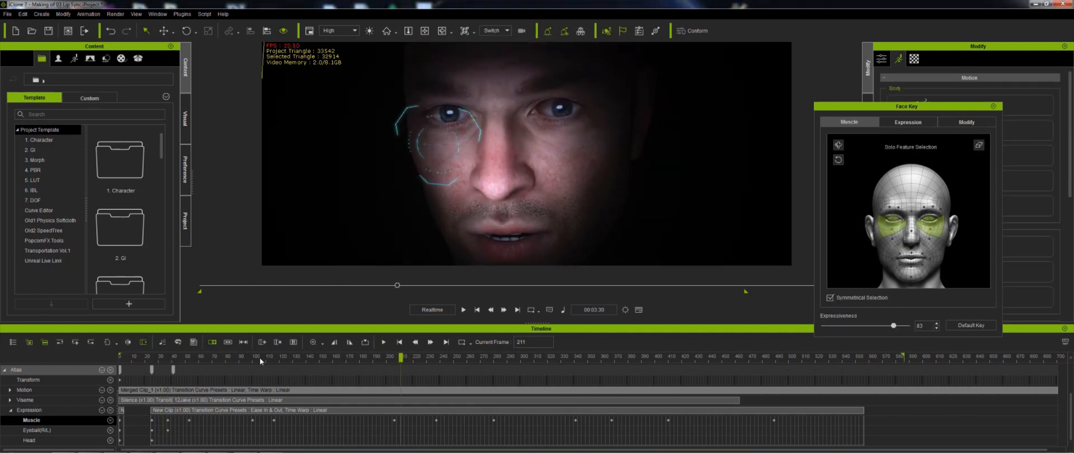
- Scrub around frame 122 and select the Eyeball and Muscle keys there to inspect them
{"action": "left_click", "coordinate": [261, 358]}
{"action": "key", "text": "space"}
{"action": "key", "text": "space"}
{"action": "left_click_drag", "start_coordinate": [261, 358], "coordinate": [283, 365]}
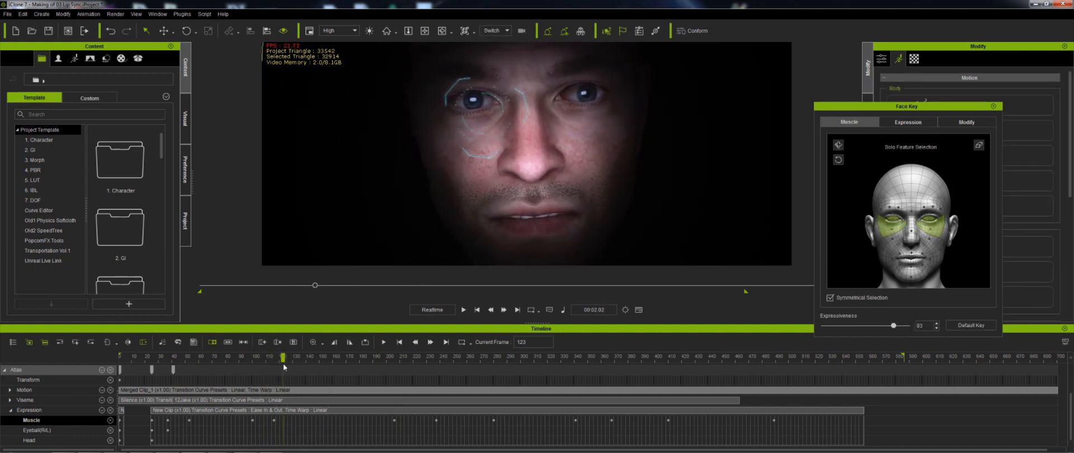
{"action": "double_click", "coordinate": [282, 431]}
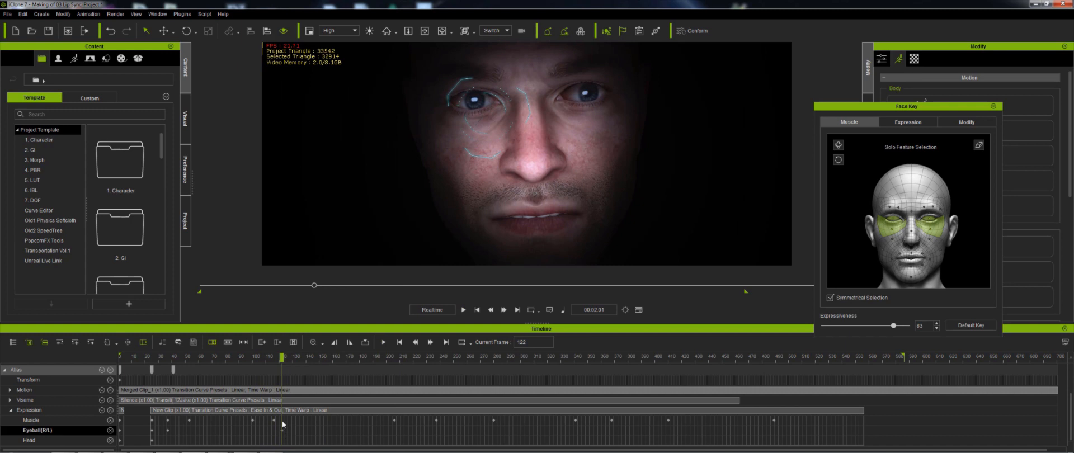
{"action": "double_click", "coordinate": [282, 420]}
{"action": "left_click_drag", "start_coordinate": [279, 361], "coordinate": [296, 360]}
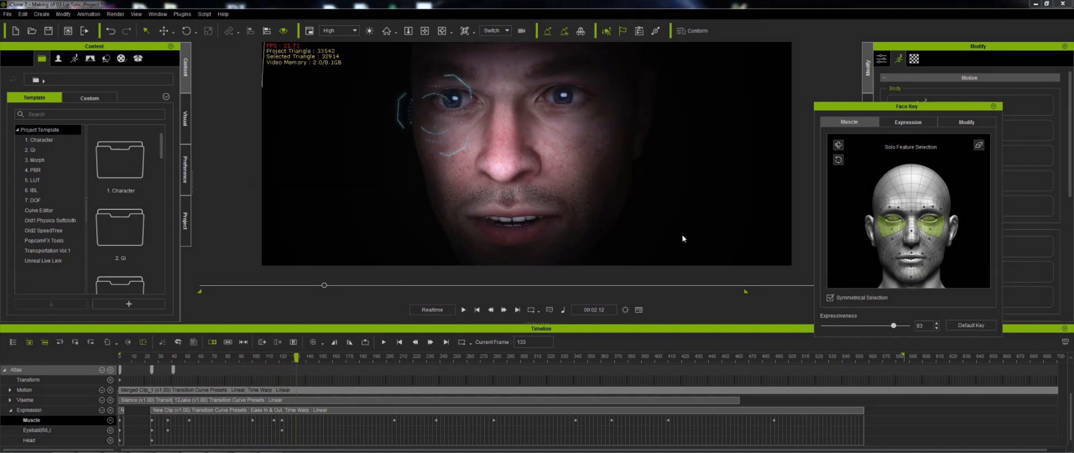
- Scrub and play between frames 220 and 280 to review the eyeball key and expression change
{"action": "key", "text": "space"}
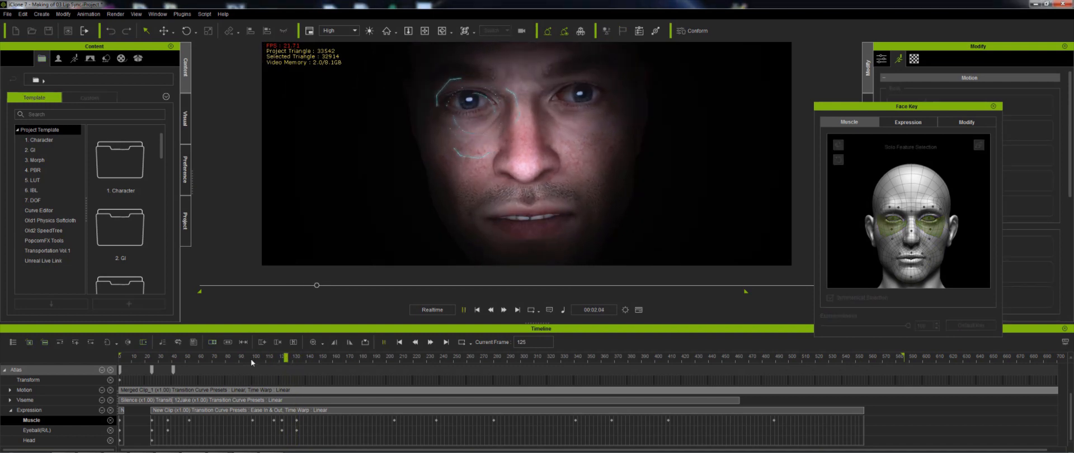
{"action": "key", "text": "space"}
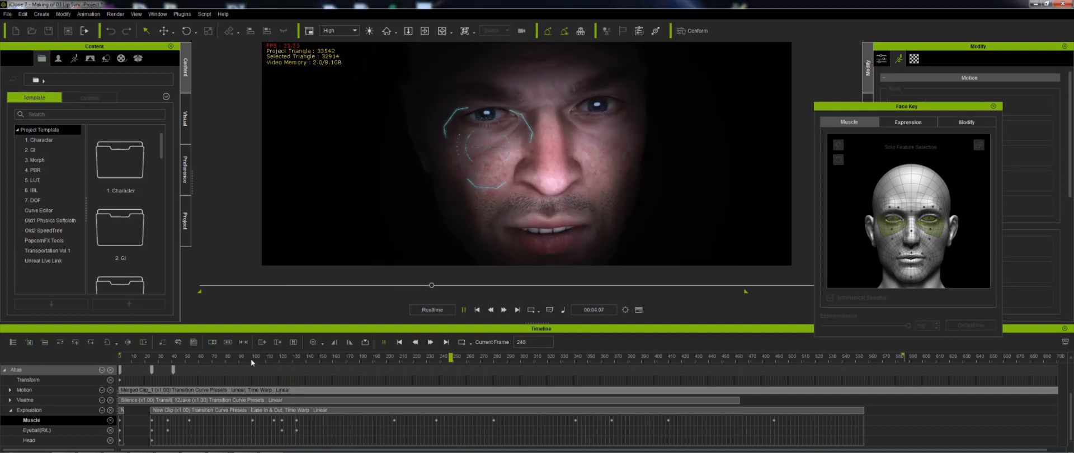
{"action": "left_click_drag", "start_coordinate": [415, 359], "coordinate": [420, 360]}
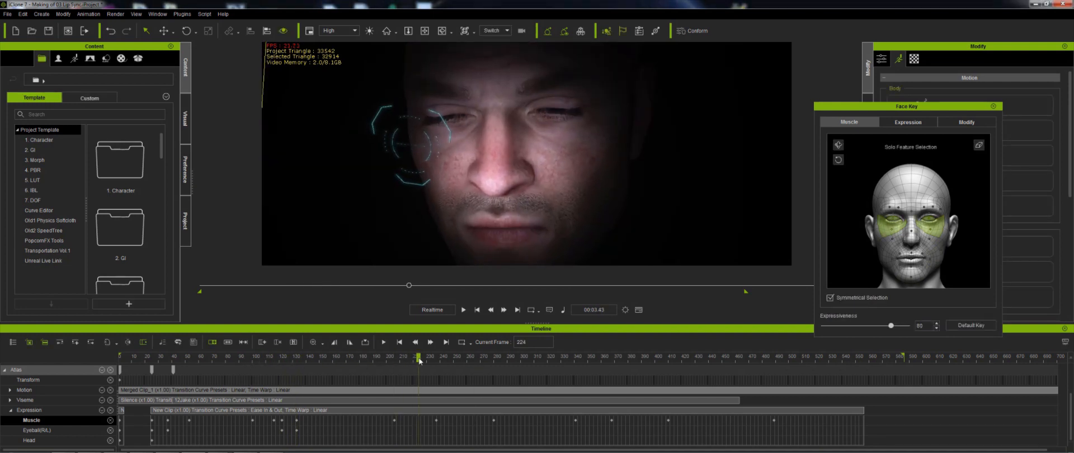
{"action": "left_click", "coordinate": [419, 428]}
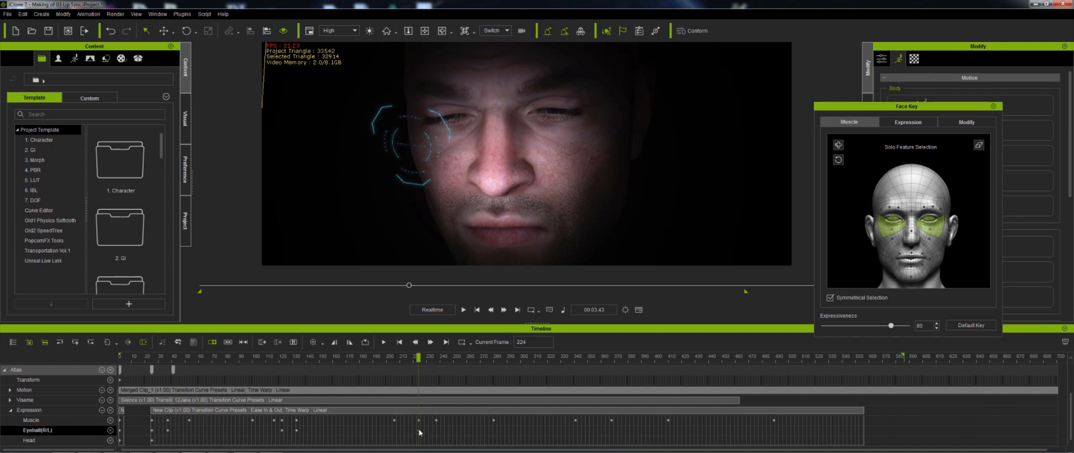
{"action": "left_click_drag", "start_coordinate": [419, 359], "coordinate": [432, 360]}
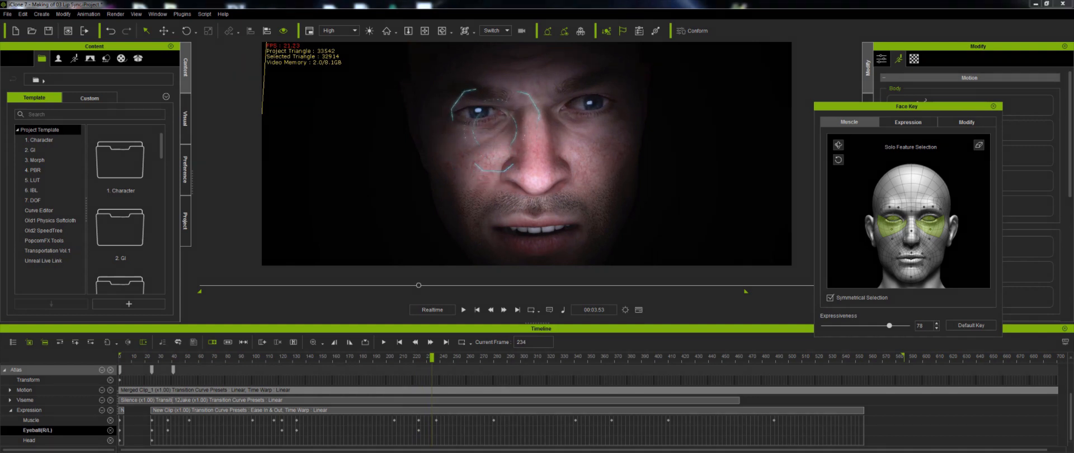
{"action": "key", "text": "space"}
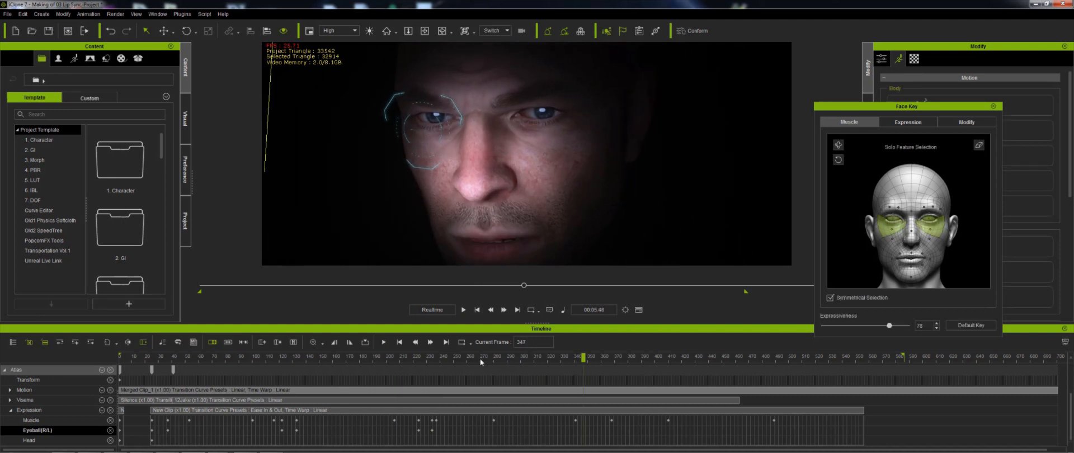
{"action": "left_click", "coordinate": [495, 361]}
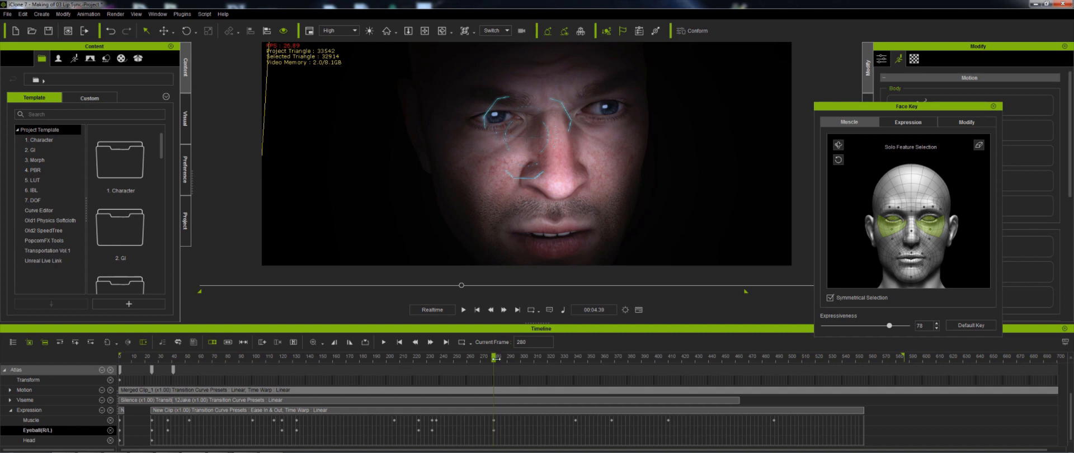
- Scrub and play between frames 280 and 370 to review the eye and cheek movement
{"action": "left_click_drag", "start_coordinate": [495, 360], "coordinate": [508, 361]}
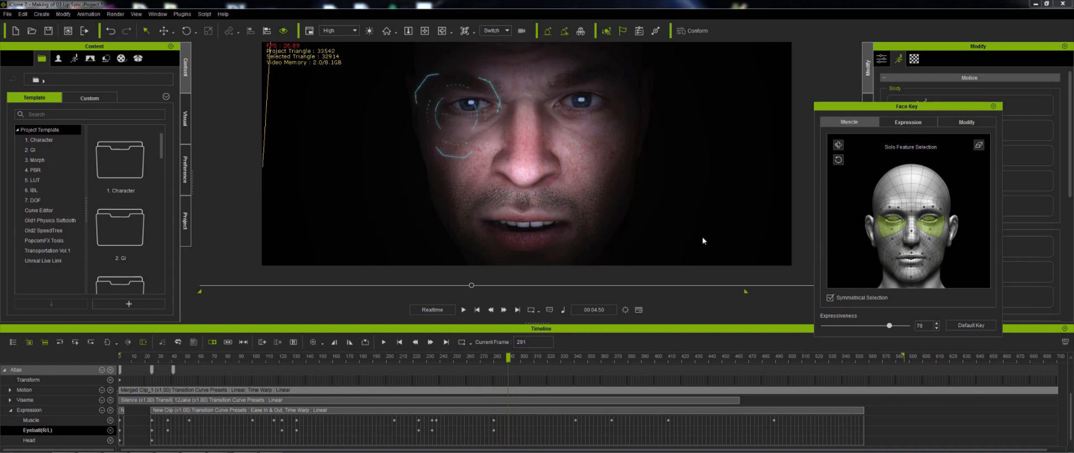
{"action": "key", "text": "space"}
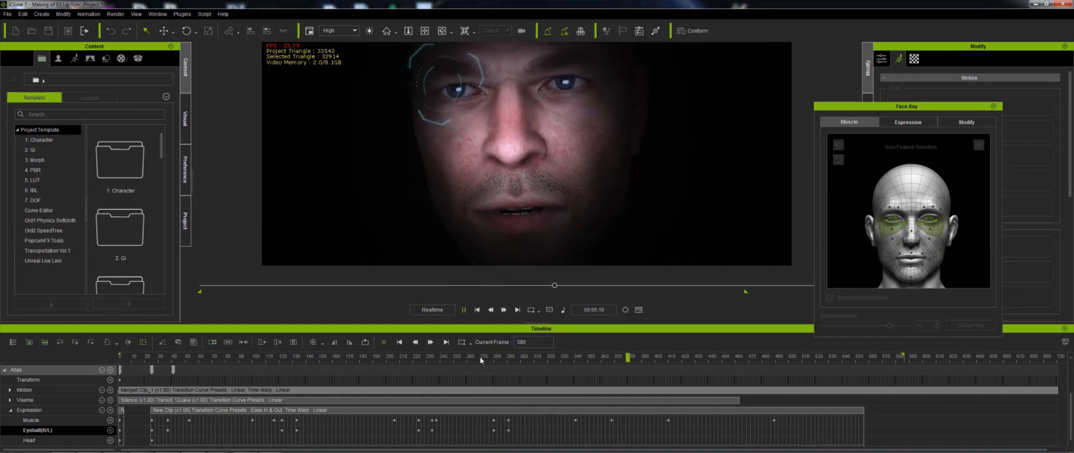
{"action": "key", "text": "space"}
{"action": "left_click_drag", "start_coordinate": [563, 355], "coordinate": [595, 359]}
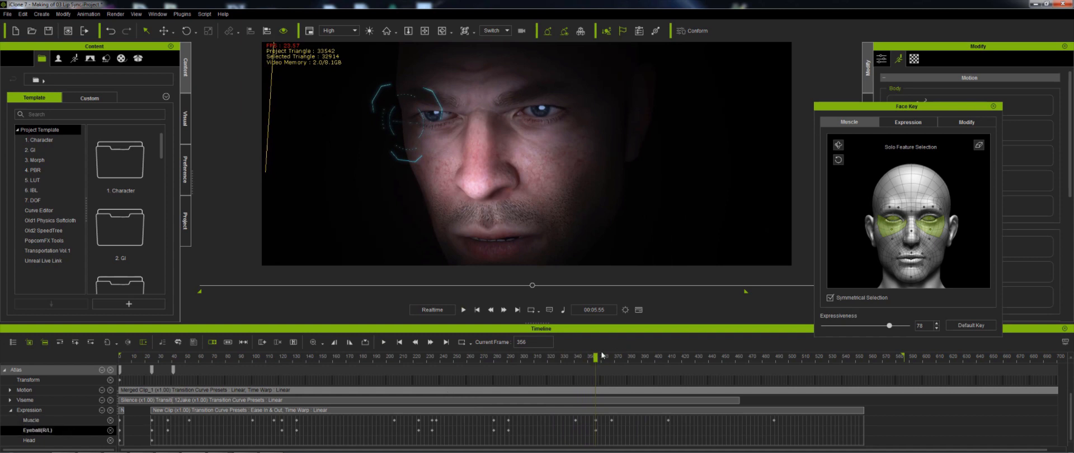
{"action": "left_click_drag", "start_coordinate": [601, 355], "coordinate": [609, 358]}
- Play through frames 360 to 420 and select the Muscle and Eyeball keys near frame 386 to inspect them
{"action": "left_click", "coordinate": [620, 417]}
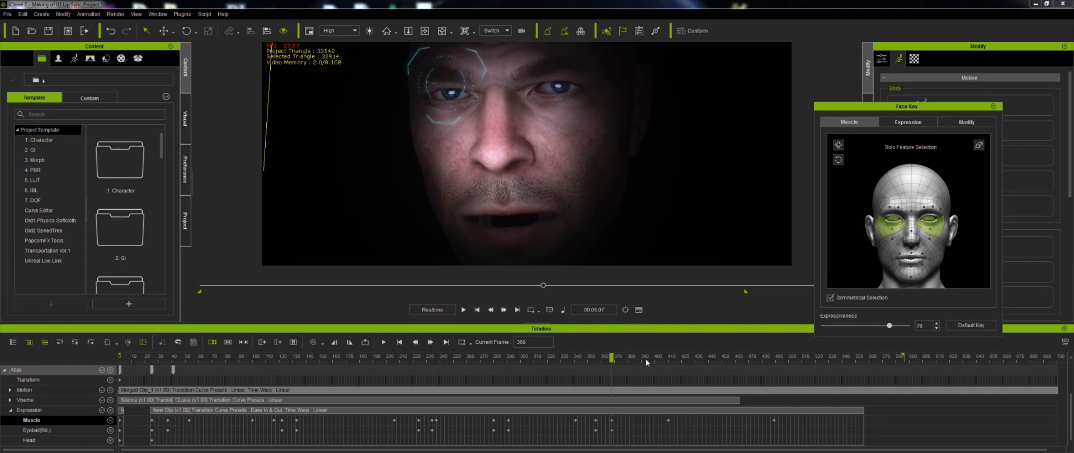
{"action": "key", "text": "space"}
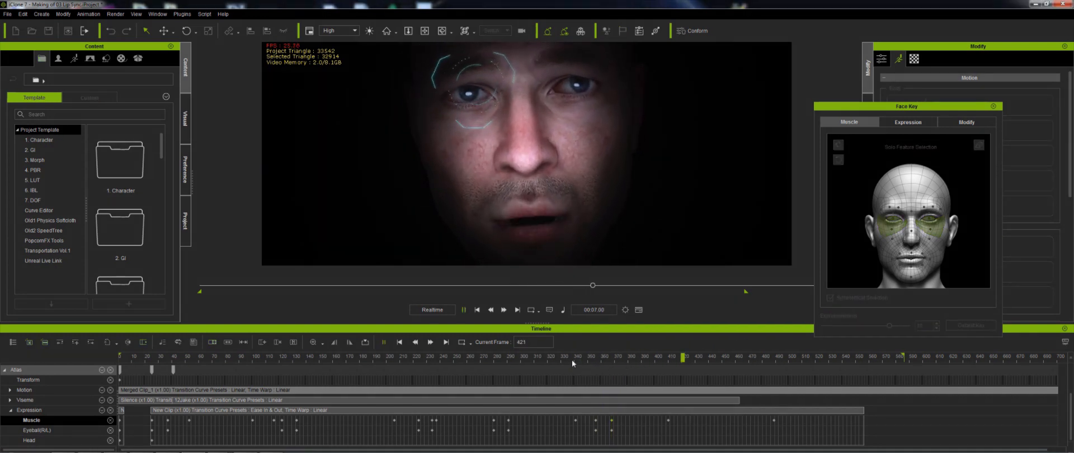
{"action": "left_click", "coordinate": [631, 358]}
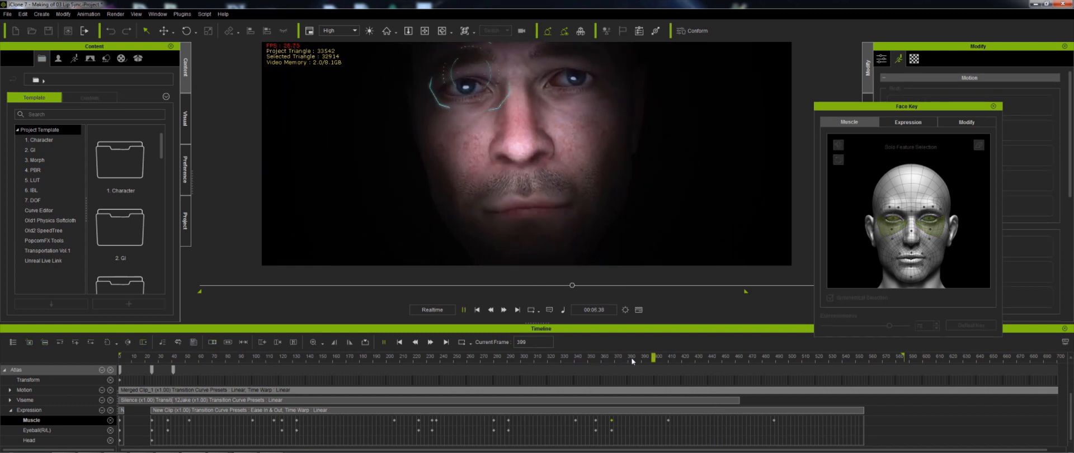
{"action": "key", "text": "space"}
{"action": "left_click", "coordinate": [637, 360]}
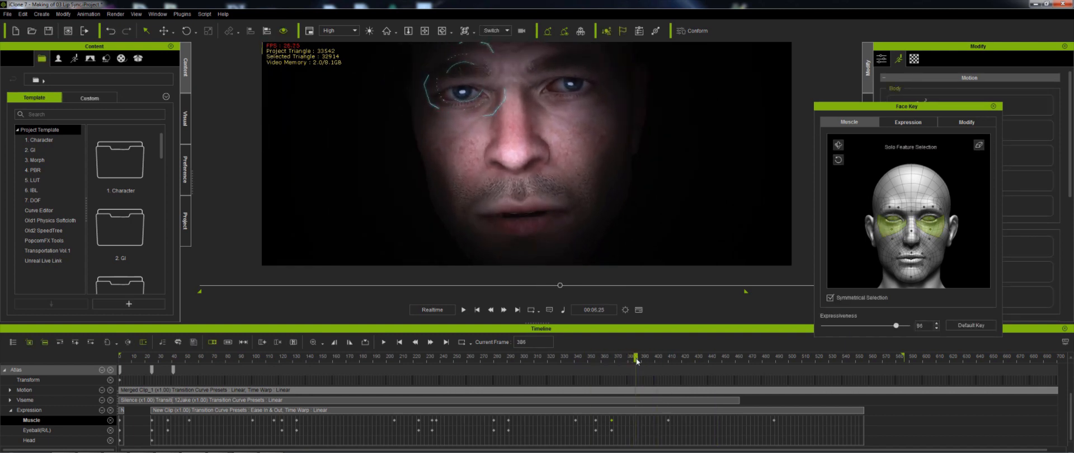
{"action": "left_click", "coordinate": [636, 421]}
{"action": "left_click", "coordinate": [637, 429]}
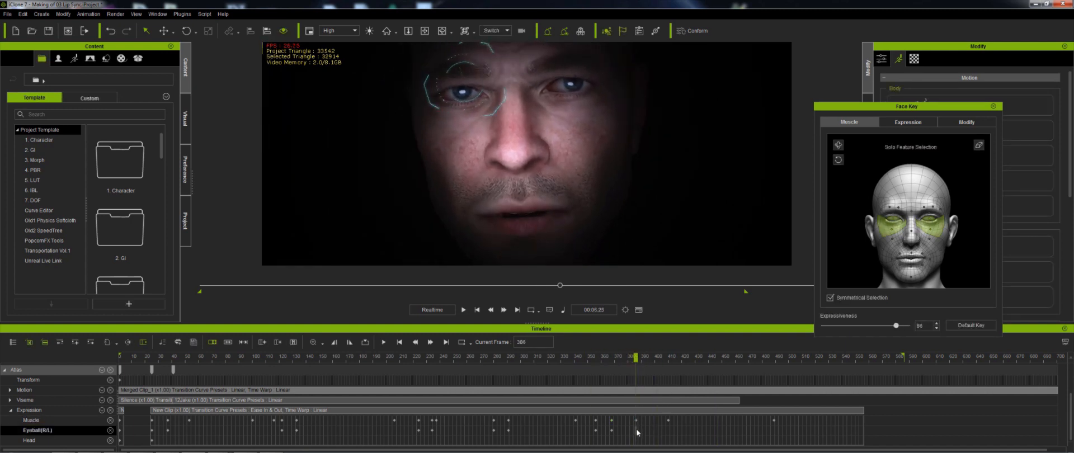
- Scrub and play from frame 397 to around frame 432 to review the eyeball and muscle keys
{"action": "left_click_drag", "start_coordinate": [639, 360], "coordinate": [654, 363]}
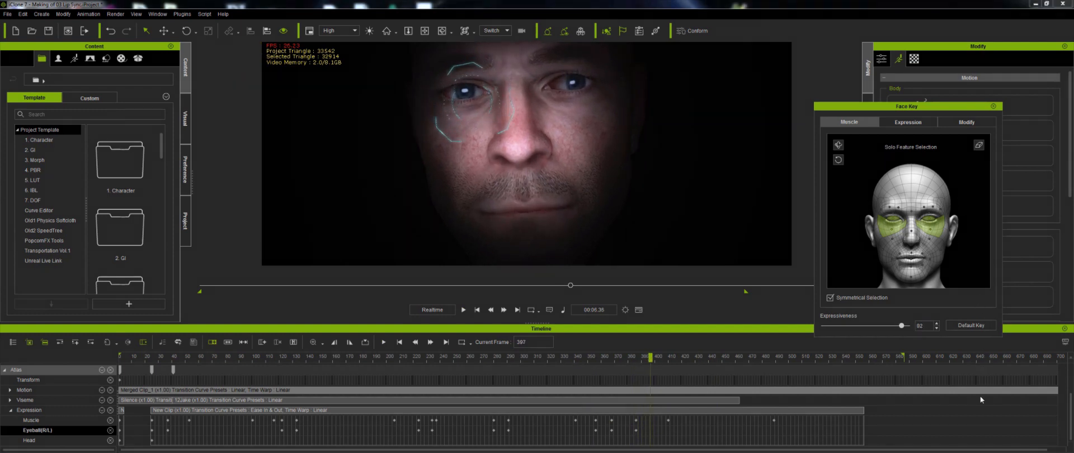
{"action": "key", "text": "space"}
{"action": "key", "text": "space"}
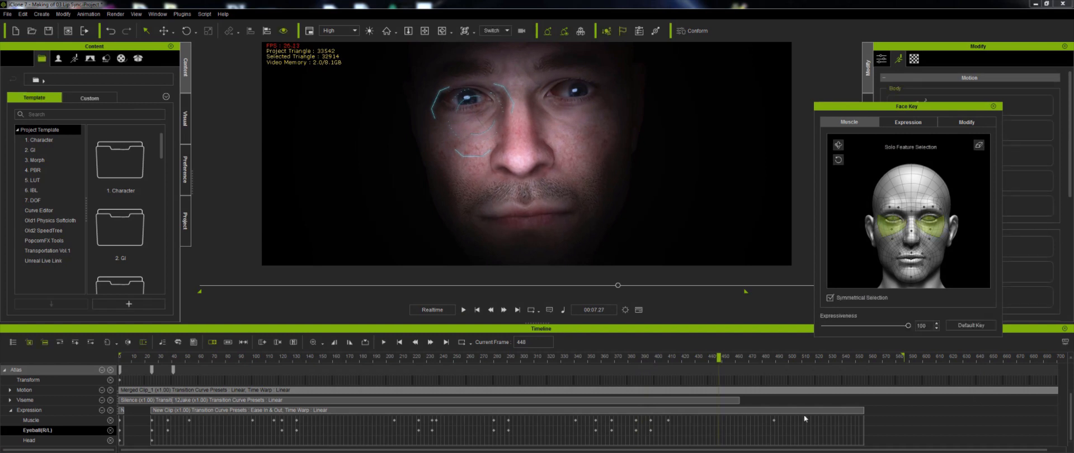
{"action": "left_click", "coordinate": [697, 358]}
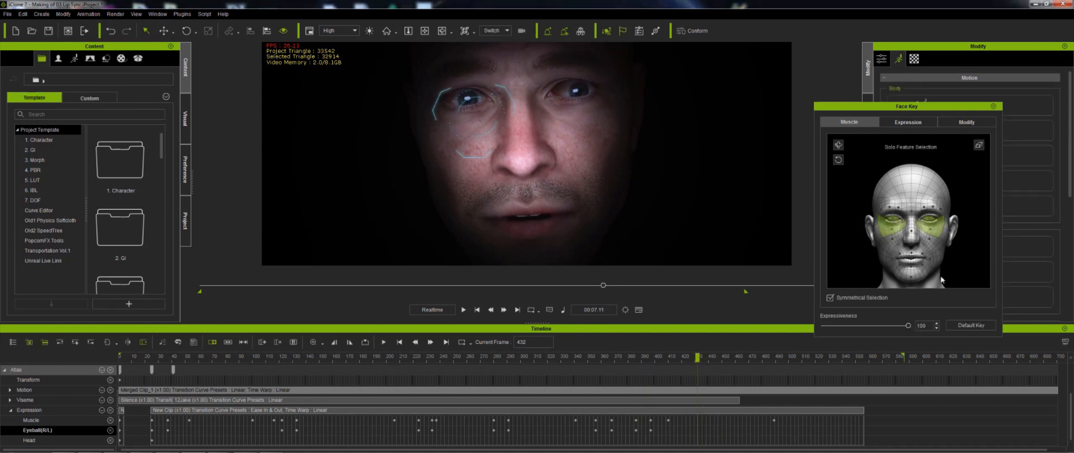
{"action": "left_click_drag", "start_coordinate": [952, 240], "coordinate": [921, 179]}
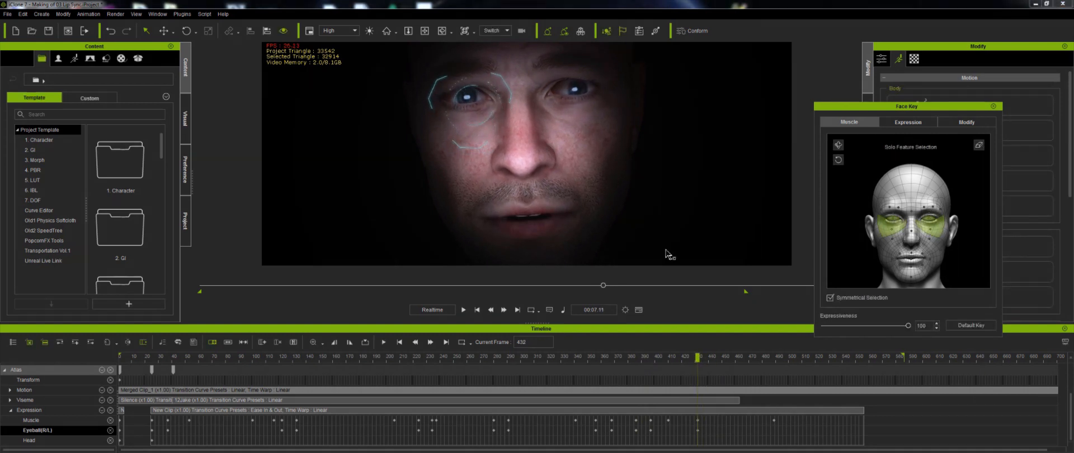
- Return to the start, scrub to frame 123 and select the Muscle and Eyeball tracks
{"action": "left_click", "coordinate": [475, 310]}
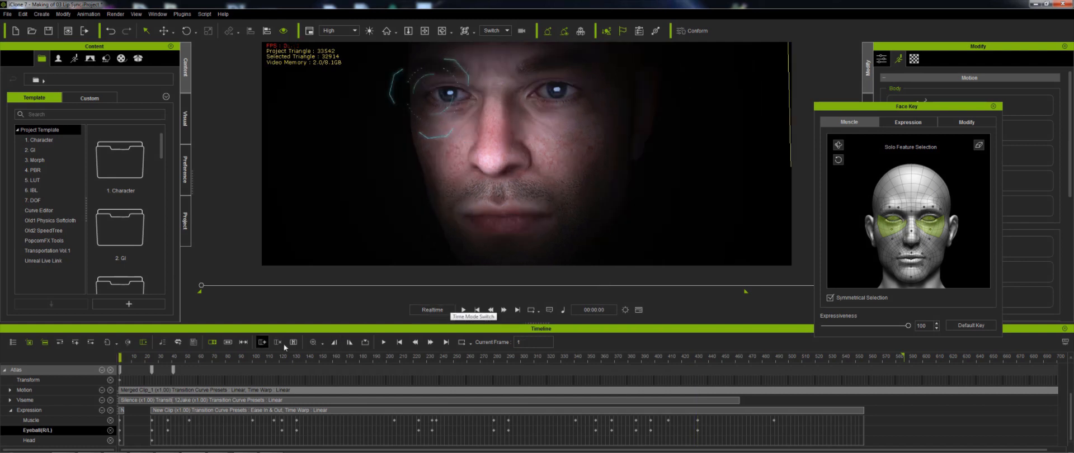
{"action": "left_click", "coordinate": [166, 358]}
{"action": "left_click_drag", "start_coordinate": [167, 359], "coordinate": [283, 374]}
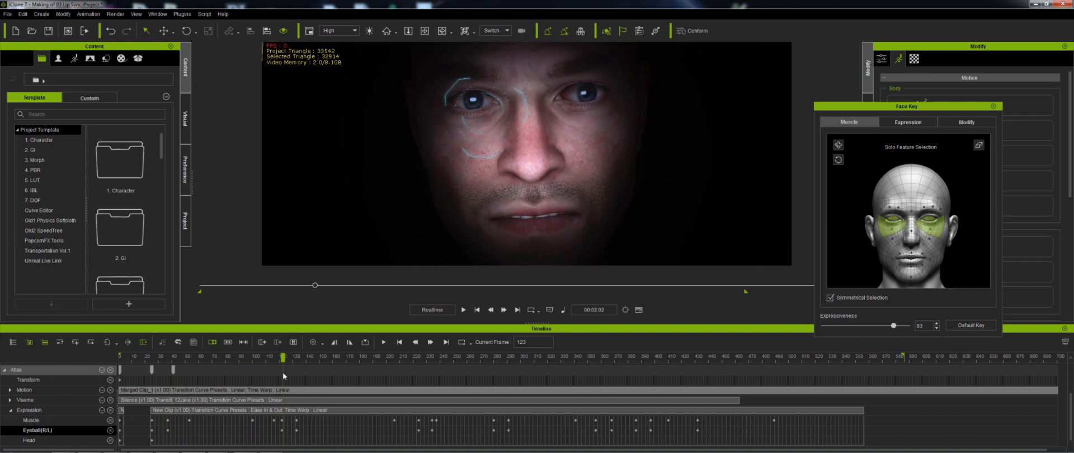
{"action": "left_click", "coordinate": [54, 420]}
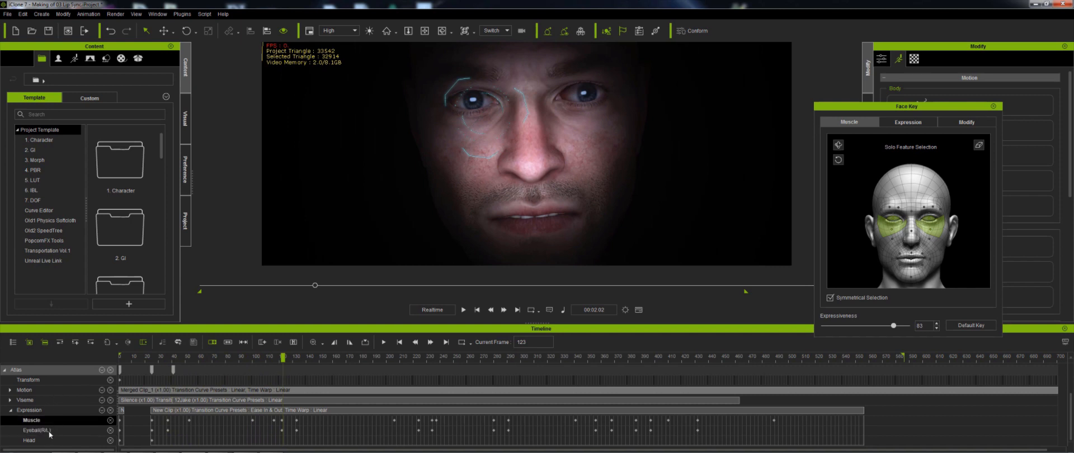
{"action": "left_click", "coordinate": [50, 431]}
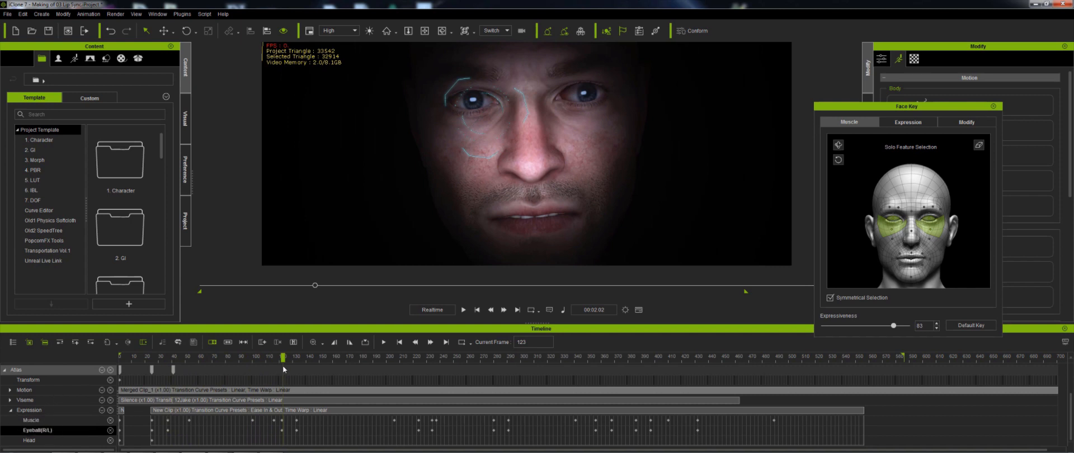
- Scrub between frames 122 and 134, then play back from the start to review the expression
{"action": "left_click_drag", "start_coordinate": [283, 360], "coordinate": [282, 361]}
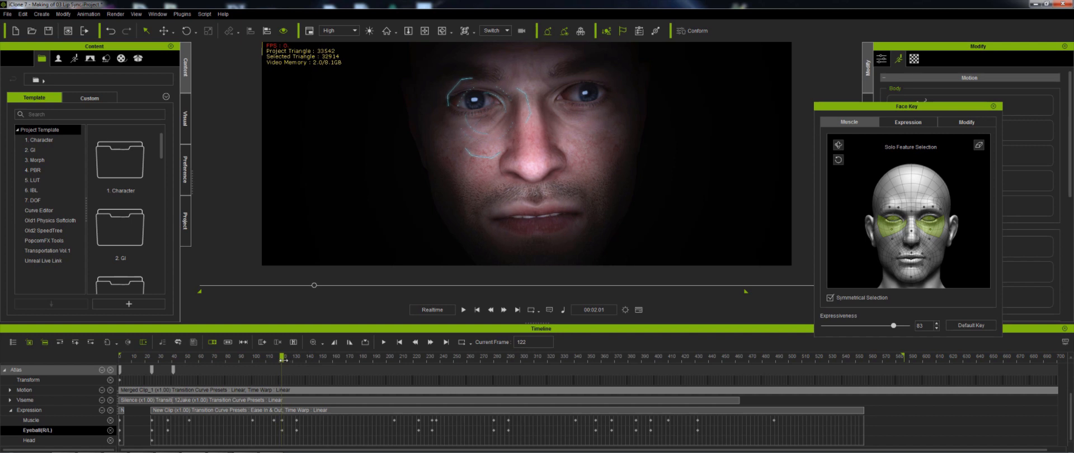
{"action": "left_click_drag", "start_coordinate": [283, 360], "coordinate": [299, 362]}
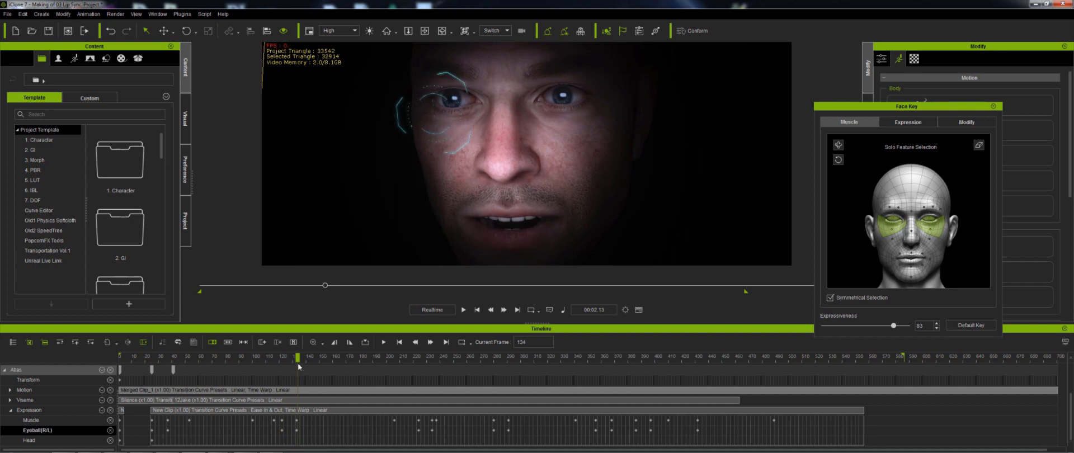
{"action": "left_click_drag", "start_coordinate": [298, 363], "coordinate": [129, 365]}
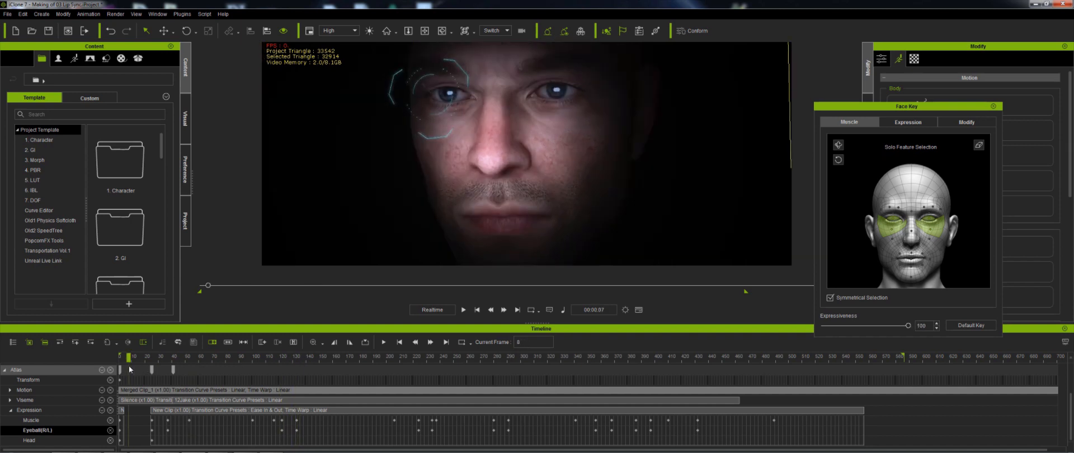
{"action": "key", "text": "space"}
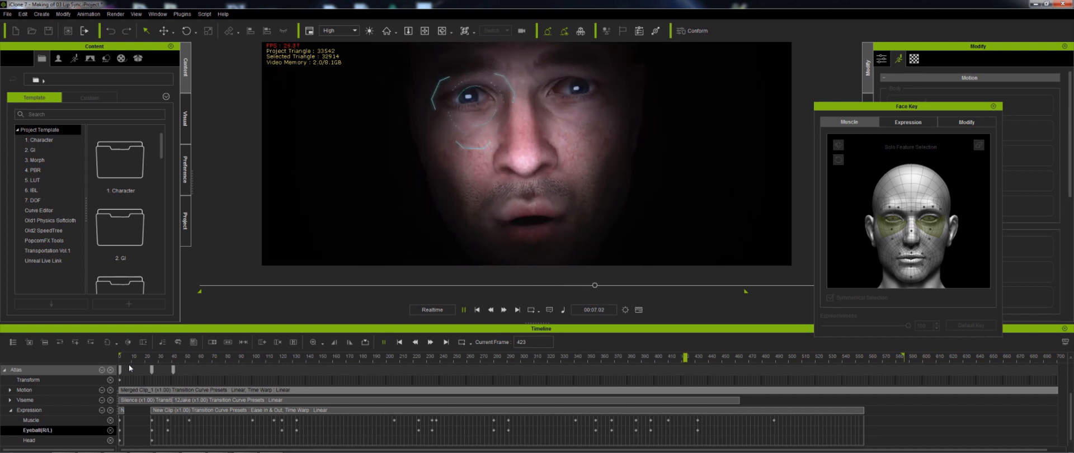
{"action": "key", "text": "space"}
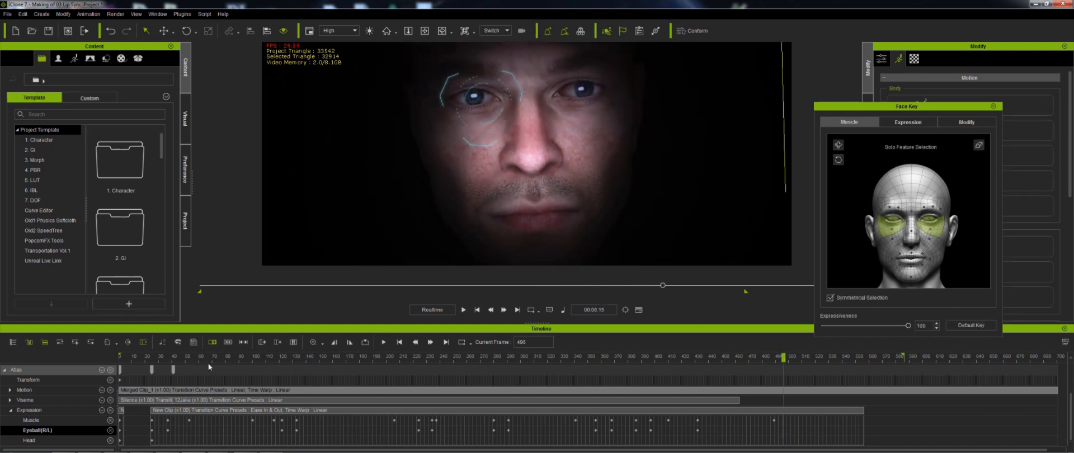
- At frame 128, open the Face Key eye modify controls and key Eyes Blink at 100
{"action": "left_click_drag", "start_coordinate": [148, 358], "coordinate": [291, 371]}
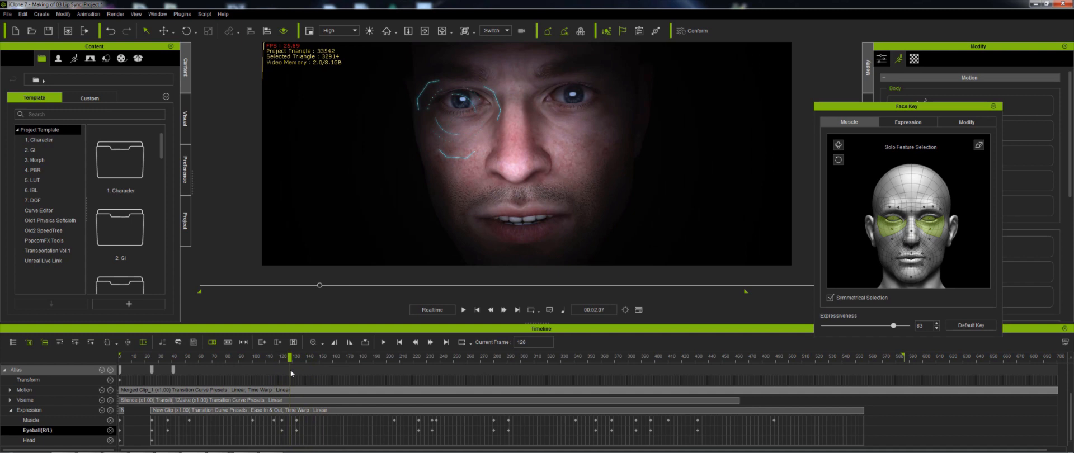
{"action": "left_click", "coordinate": [923, 122]}
{"action": "left_click", "coordinate": [967, 121]}
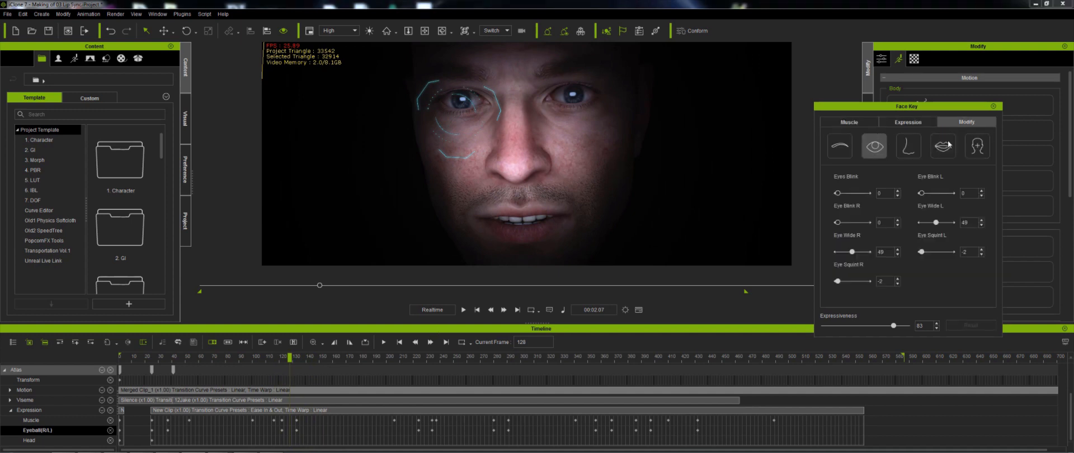
{"action": "left_click_drag", "start_coordinate": [839, 196], "coordinate": [878, 196]}
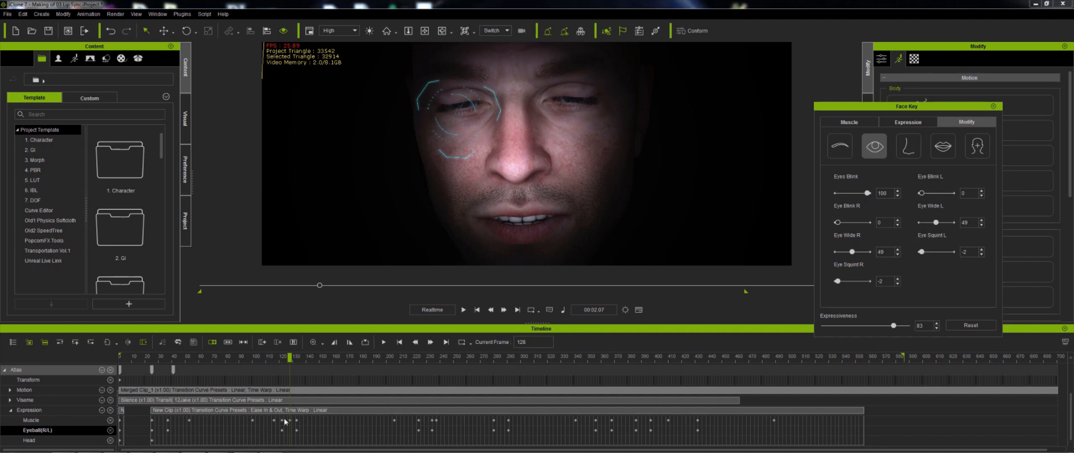
{"action": "left_click", "coordinate": [291, 422]}
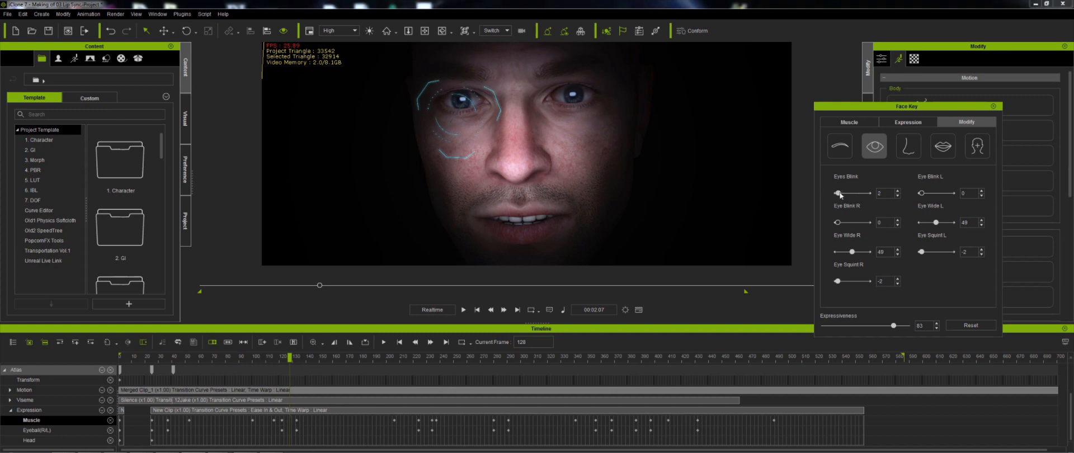
{"action": "left_click_drag", "start_coordinate": [838, 193], "coordinate": [871, 196]}
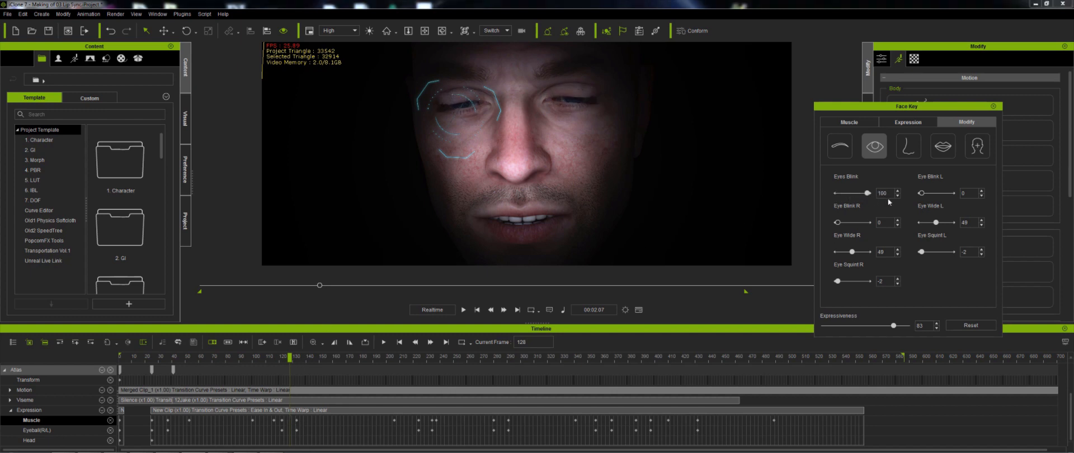
- Step forward a few frames and play back from the start to review the new blink
{"action": "key", "text": "Right"}
{"action": "key", "text": "Right"}
{"action": "key", "text": "Right"}
{"action": "key", "text": "Right"}
{"action": "key", "text": "Right"}
{"action": "key", "text": "Right"}
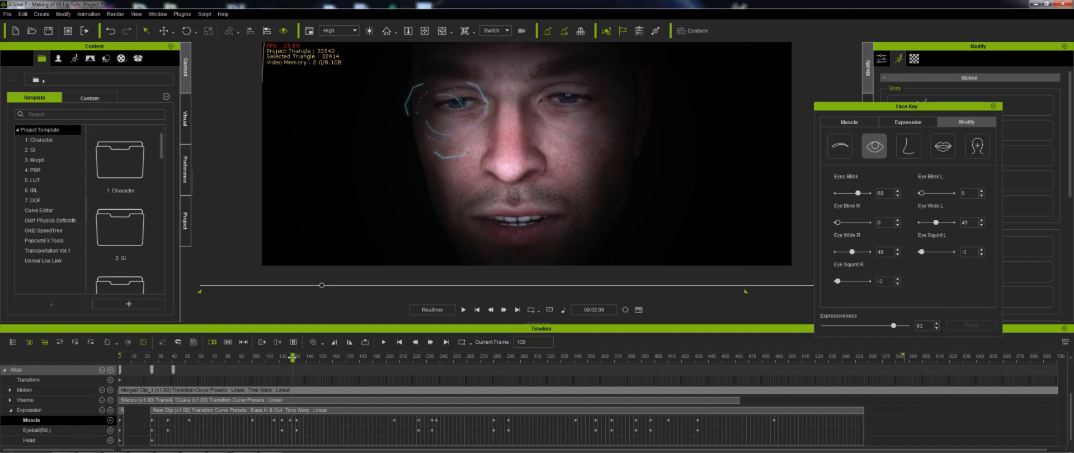
{"action": "key", "text": "space"}
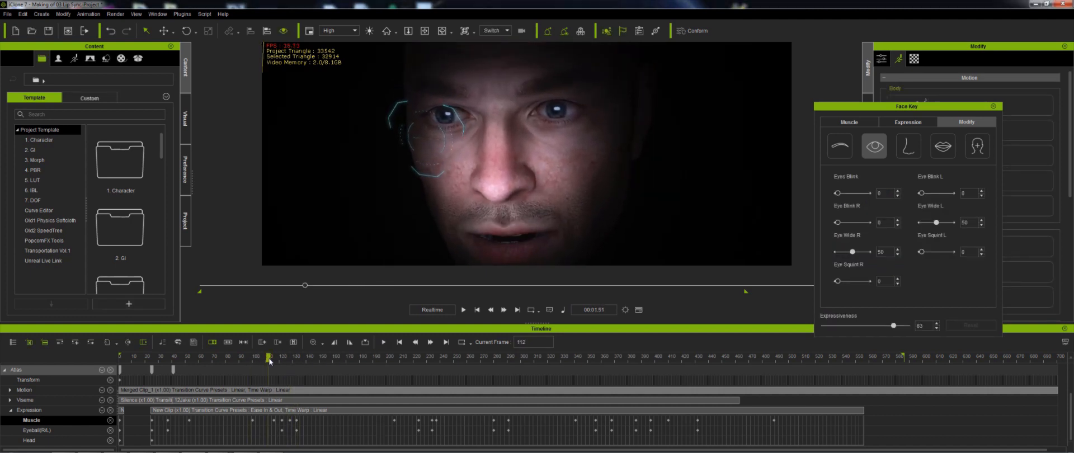
{"action": "left_click", "coordinate": [272, 358]}
{"action": "key", "text": "space"}
{"action": "left_click_drag", "start_coordinate": [271, 359], "coordinate": [306, 361]}
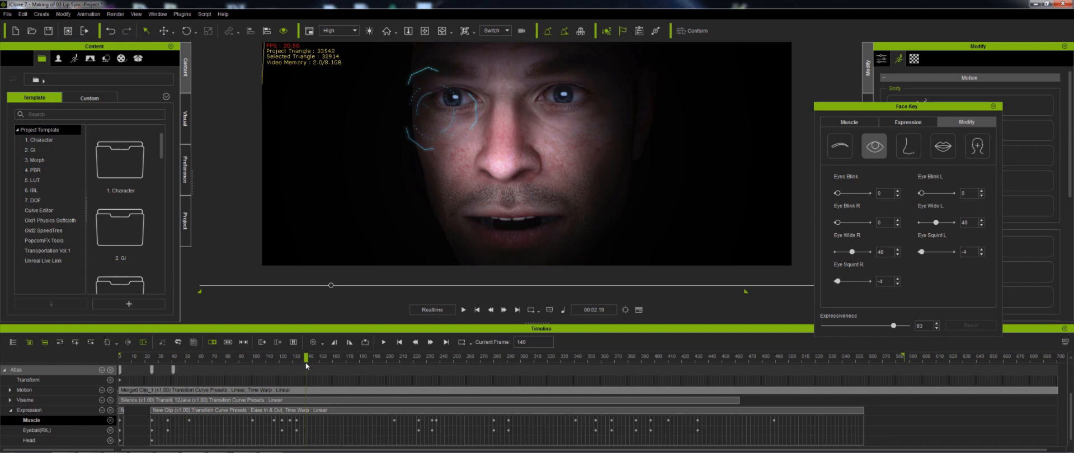
{"action": "left_click_drag", "start_coordinate": [305, 361], "coordinate": [126, 357]}
{"action": "key", "text": "space"}
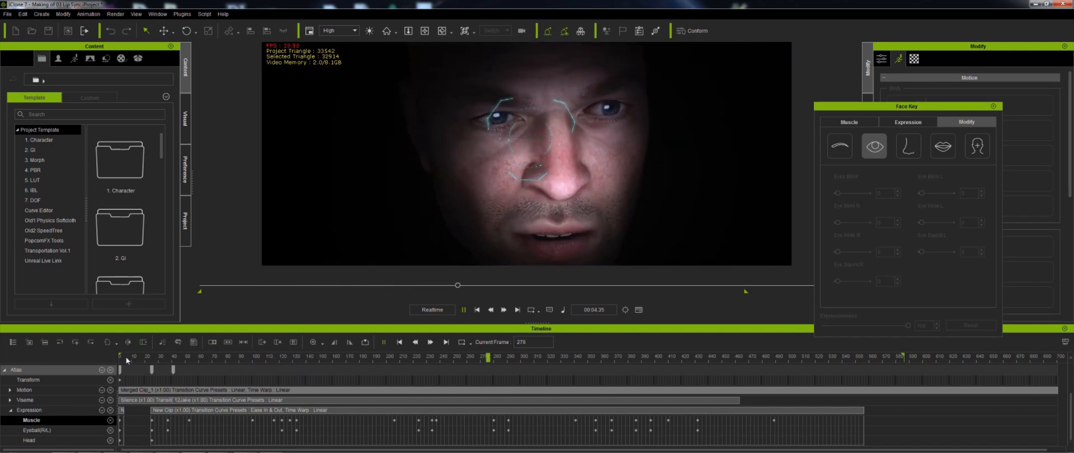
{"action": "key", "text": "space"}
- Move to frame 288, key Eyes Blink at 79, and play back the second blink
{"action": "left_click", "coordinate": [408, 359]}
{"action": "key", "text": "space"}
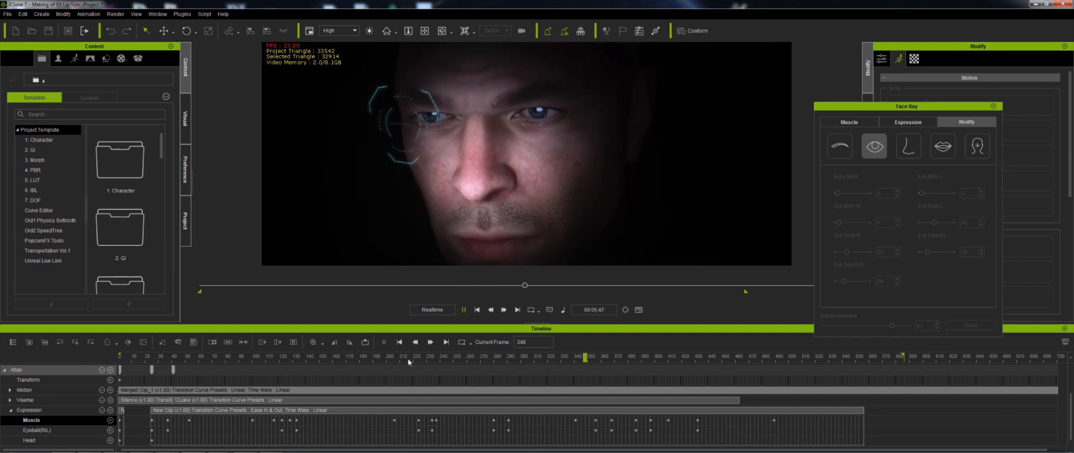
{"action": "left_click", "coordinate": [477, 356]}
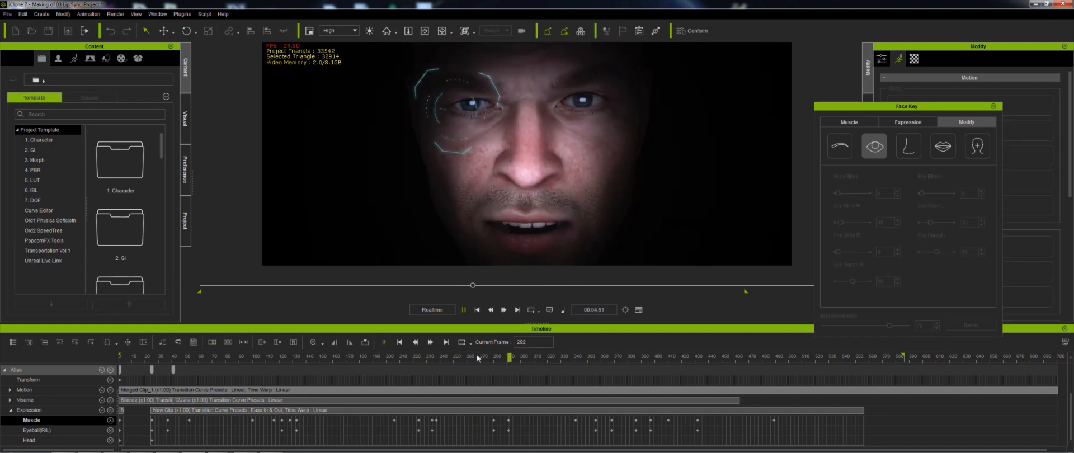
{"action": "key", "text": "space"}
{"action": "left_click_drag", "start_coordinate": [485, 358], "coordinate": [502, 362]}
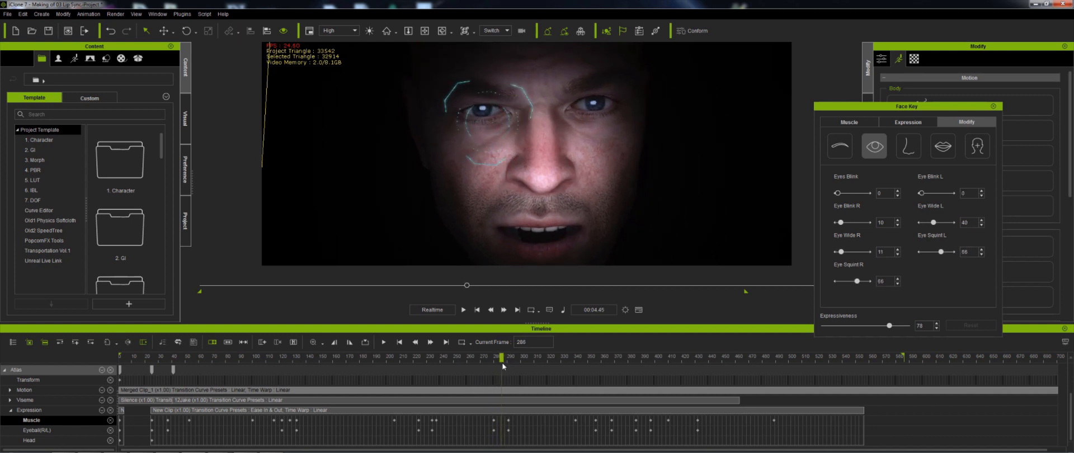
{"action": "left_click_drag", "start_coordinate": [838, 193], "coordinate": [856, 195]}
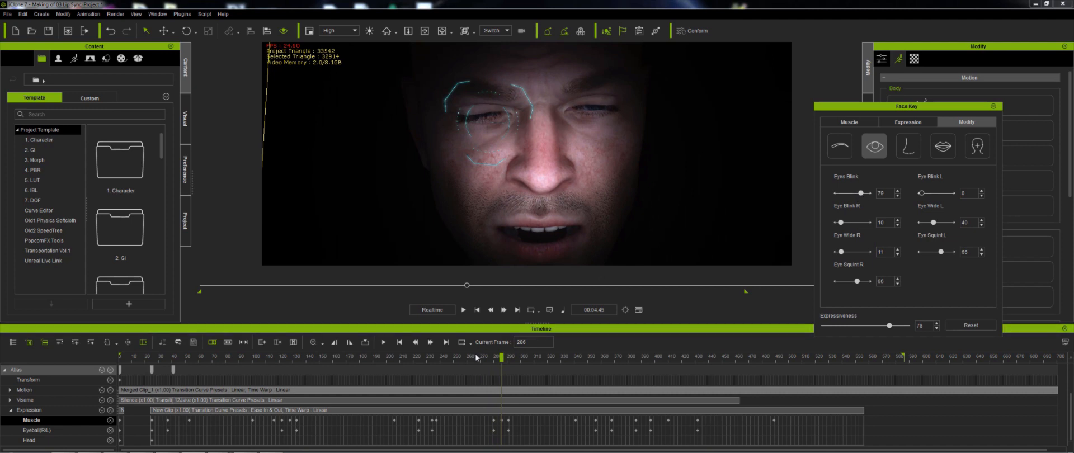
{"action": "key", "text": "space"}
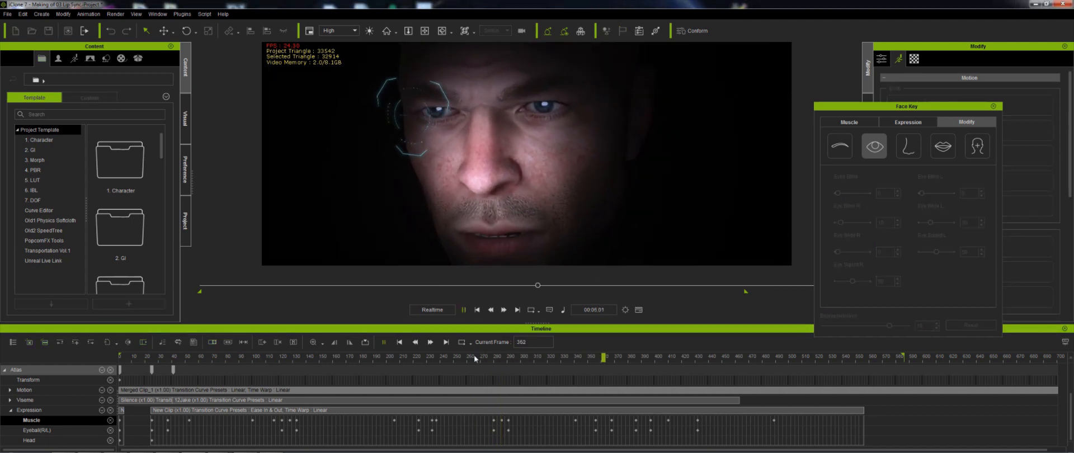
- Pause the playback, then play and pause again to review the animation around frame 460
{"action": "key", "text": "space"}
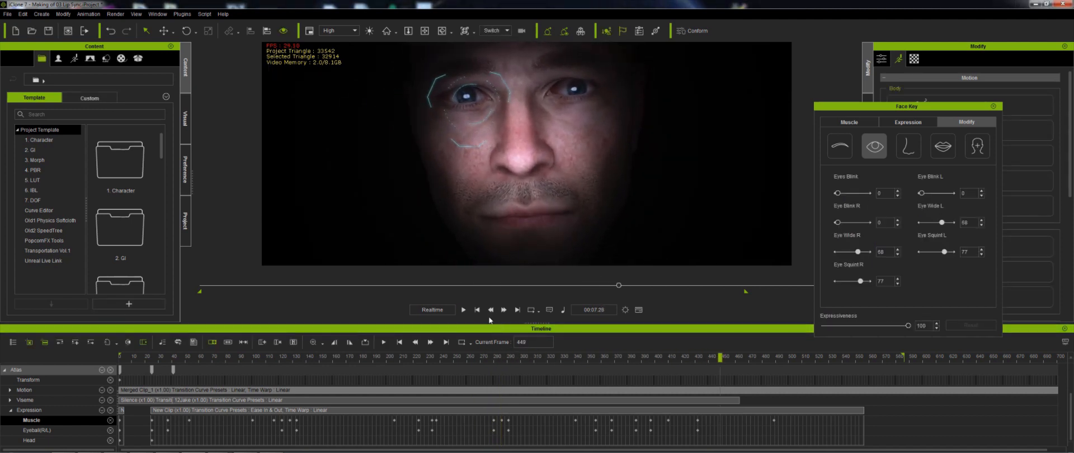
{"action": "left_click", "coordinate": [464, 310]}
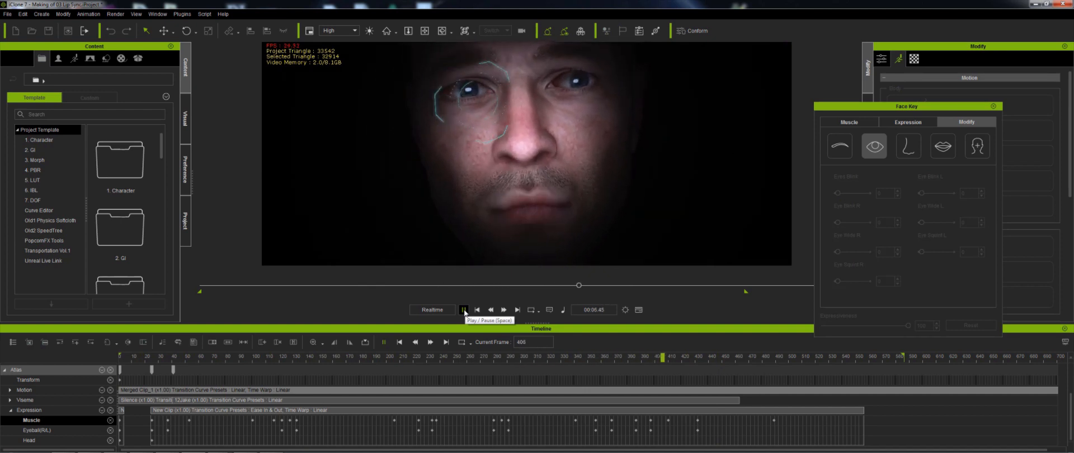
{"action": "left_click", "coordinate": [463, 309]}
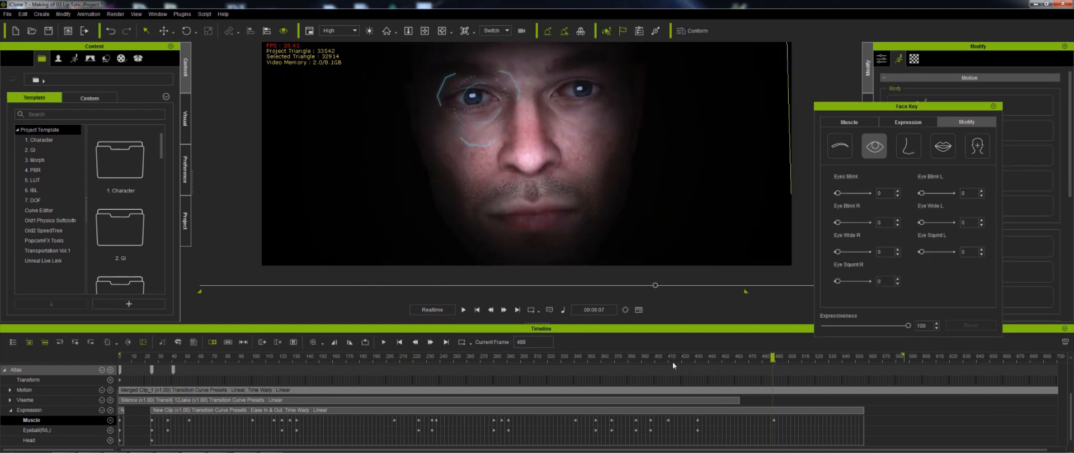
- Move to frame 423 and key Eyes Blink at 100
{"action": "mouse_move", "coordinate": [672, 364]}
{"action": "left_mouse_down"}
{"action": "mouse_move", "coordinate": [663, 363]}
{"action": "mouse_move", "coordinate": [684, 364]}
{"action": "left_mouse_up"}
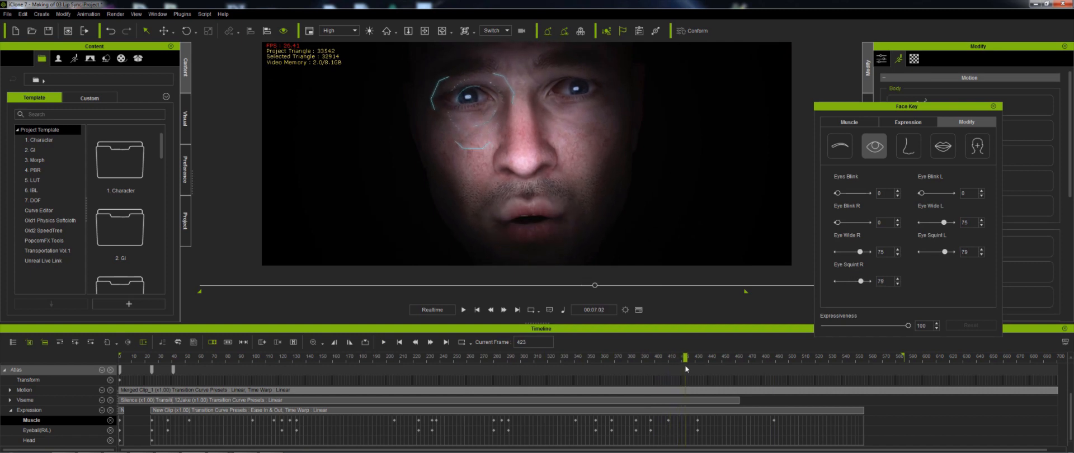
{"action": "left_click_drag", "start_coordinate": [839, 193], "coordinate": [905, 193]}
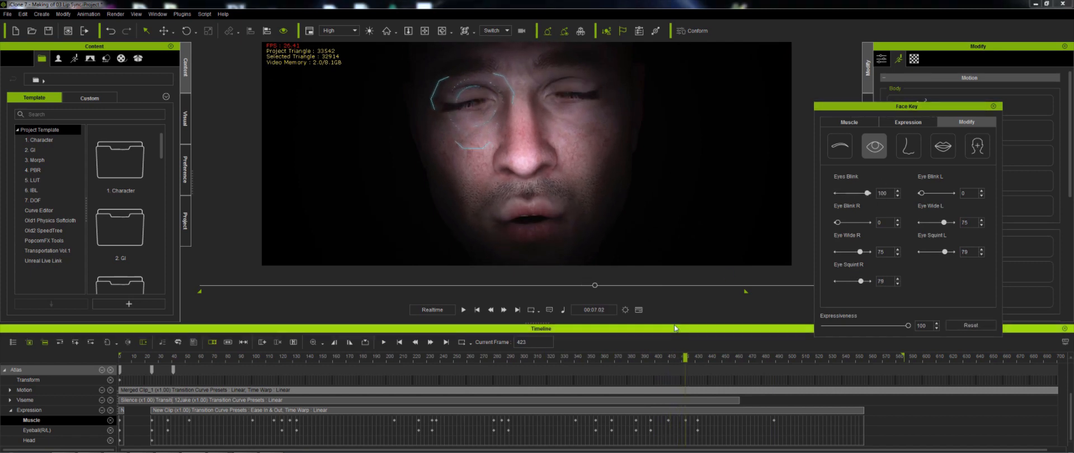
- Play back from around frame 400 and from the start to review the new blink
{"action": "left_click", "coordinate": [658, 362]}
{"action": "key", "text": "space"}
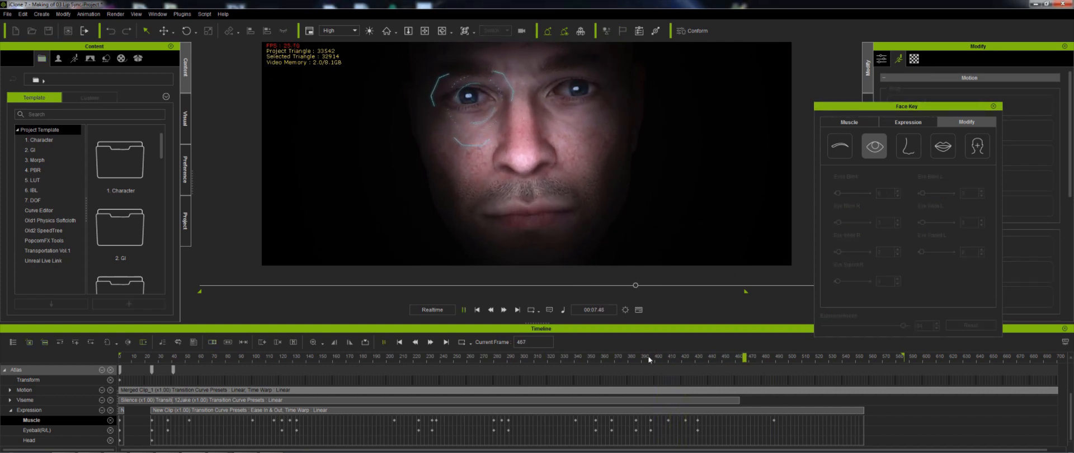
{"action": "key", "text": "space"}
{"action": "left_click", "coordinate": [634, 361]}
{"action": "key", "text": "space"}
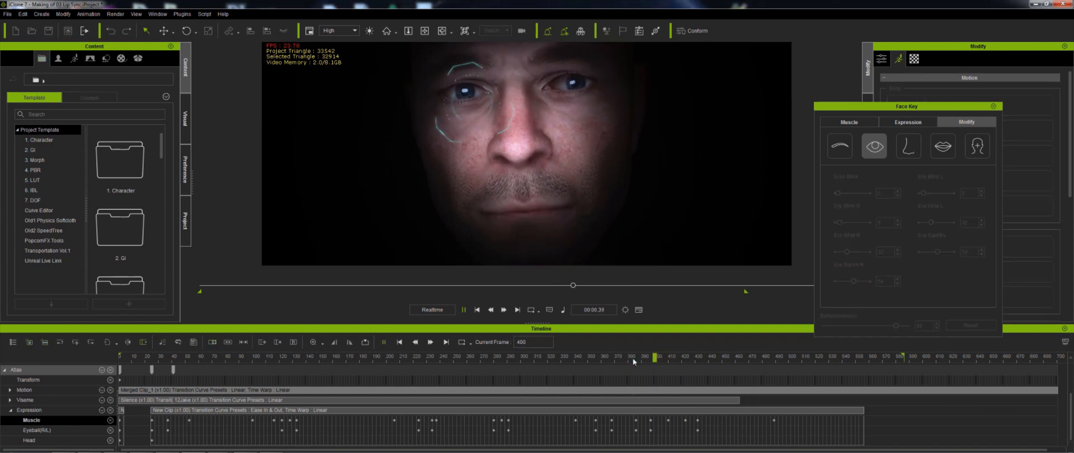
{"action": "key", "text": "space"}
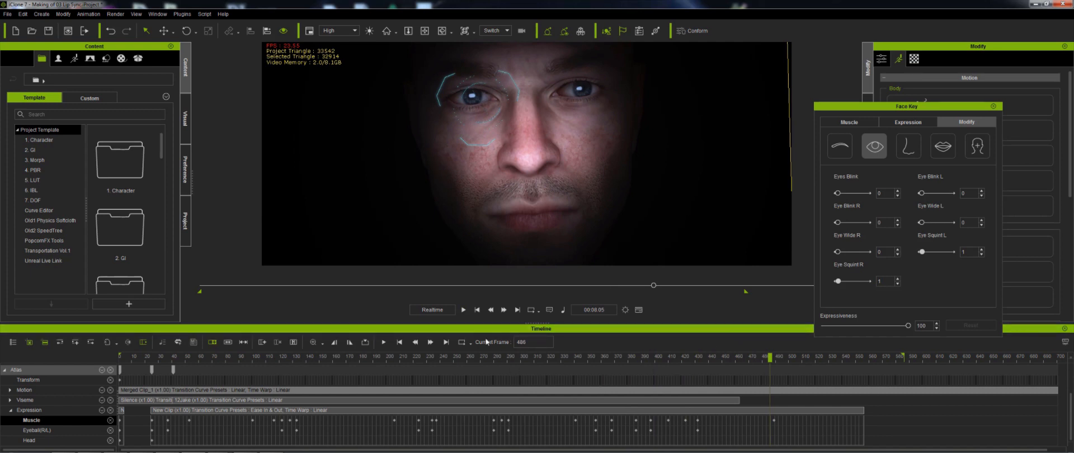
{"action": "left_click", "coordinate": [477, 310]}
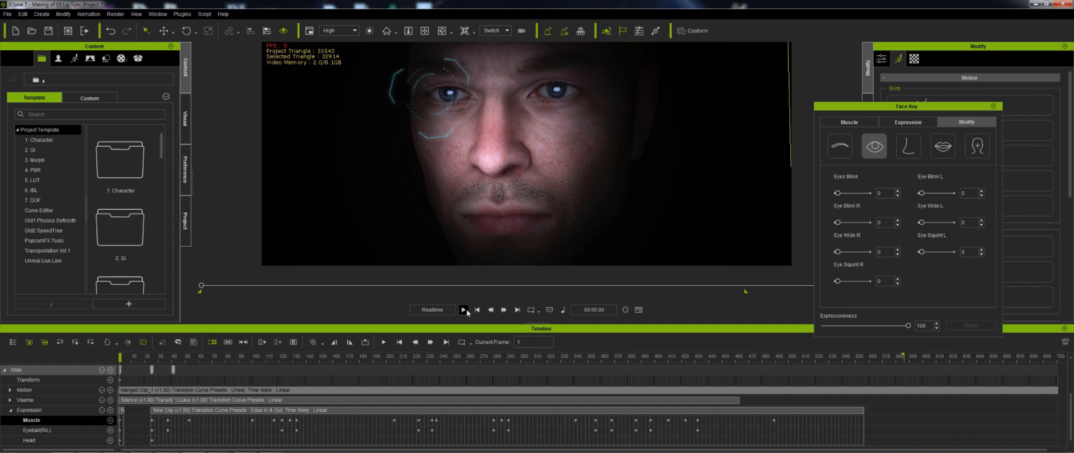
{"action": "left_click", "coordinate": [465, 310]}
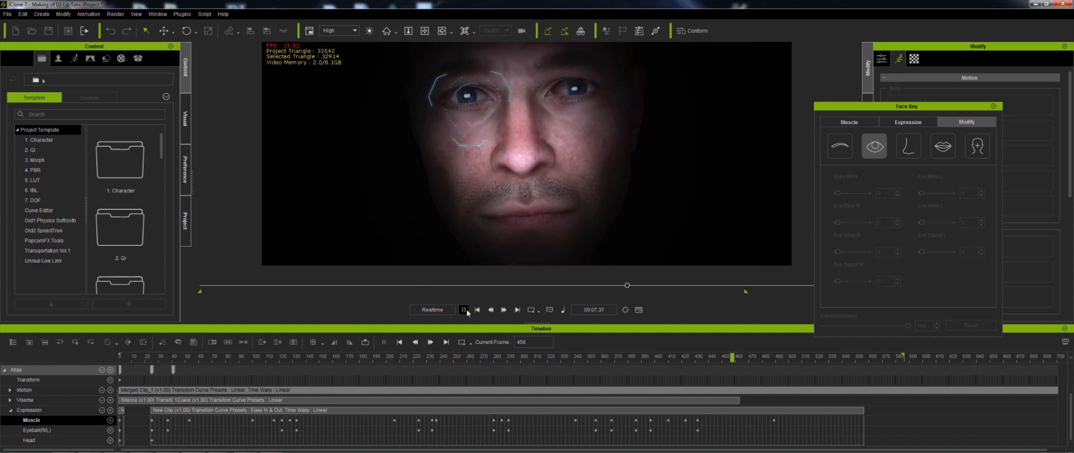
{"action": "left_click", "coordinate": [464, 310]}
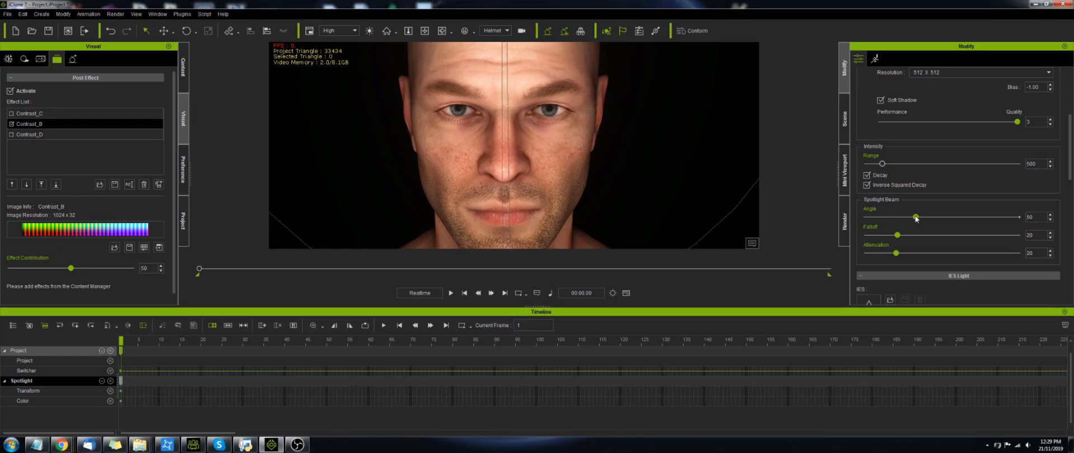
- Adjust the spotlight beam: set Angle to 22 and Falloff to 100, and increase Attenuation
{"action": "left_click_drag", "start_coordinate": [915, 218], "coordinate": [887, 213]}
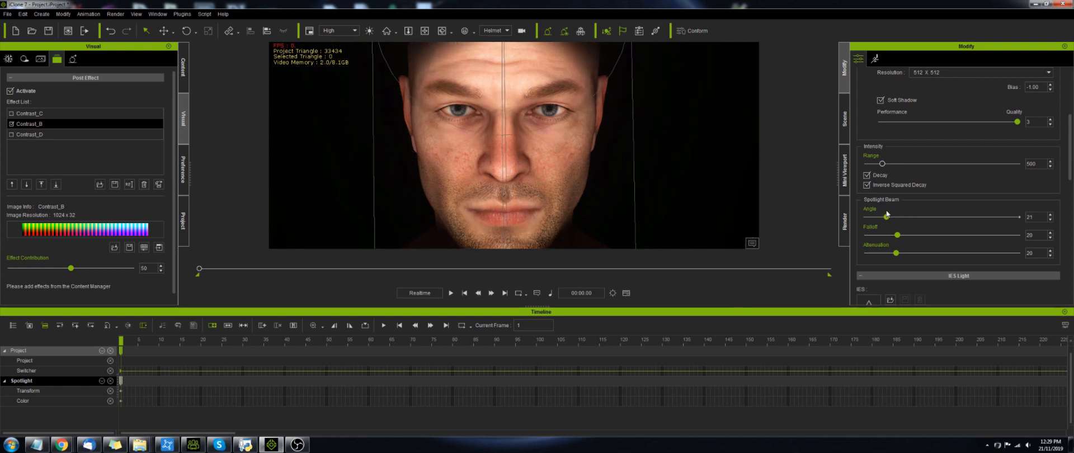
{"action": "left_click", "coordinate": [1050, 215]}
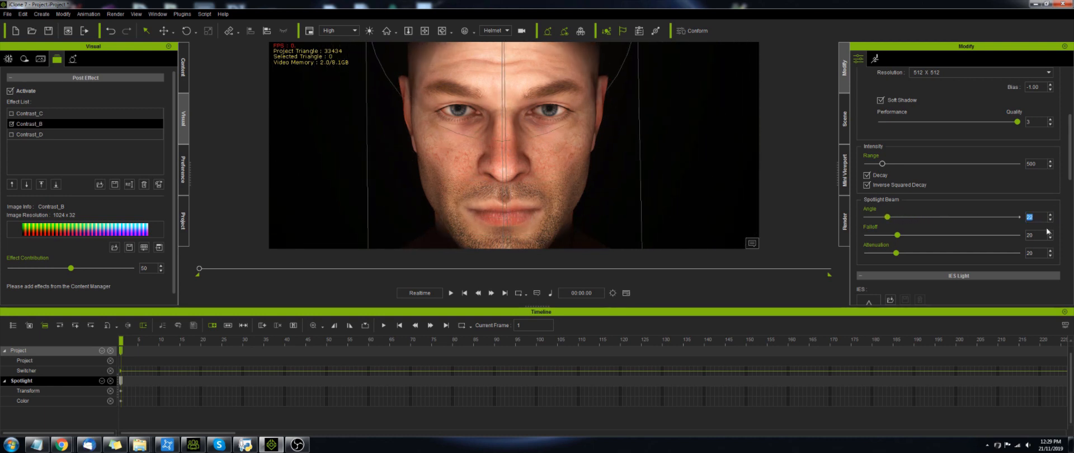
{"action": "left_click_drag", "start_coordinate": [898, 236], "coordinate": [1018, 239]}
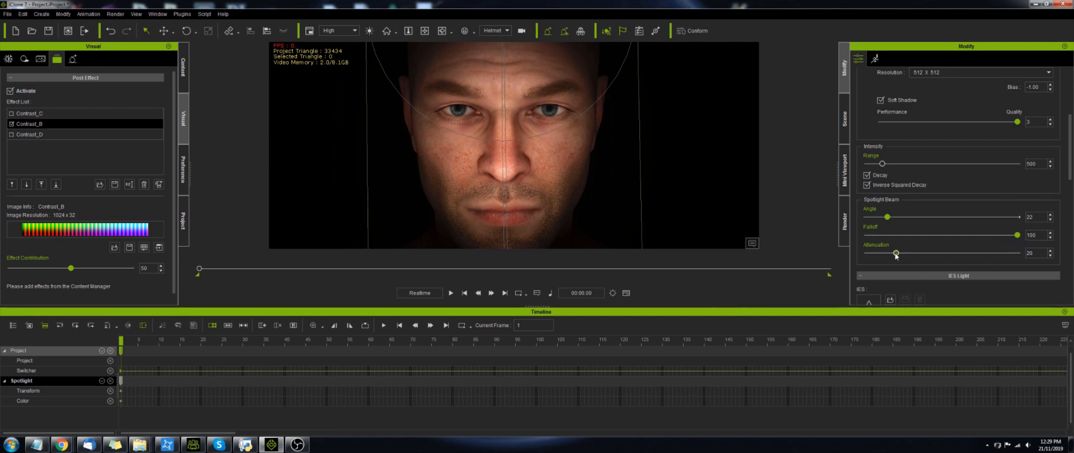
{"action": "left_click_drag", "start_coordinate": [895, 253], "coordinate": [992, 253]}
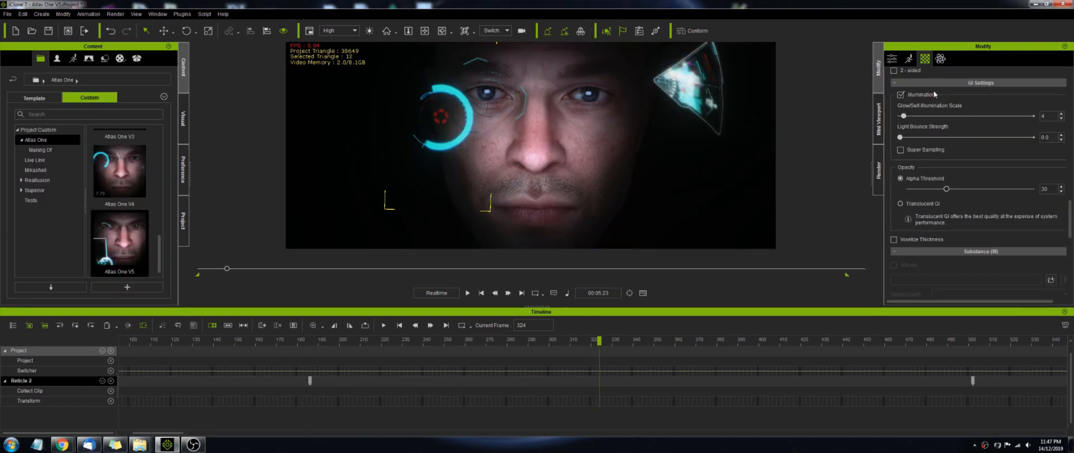
- Toggle Illumination in the reticle prop's GI settings on and off several times to compare
{"action": "left_click", "coordinate": [901, 95]}
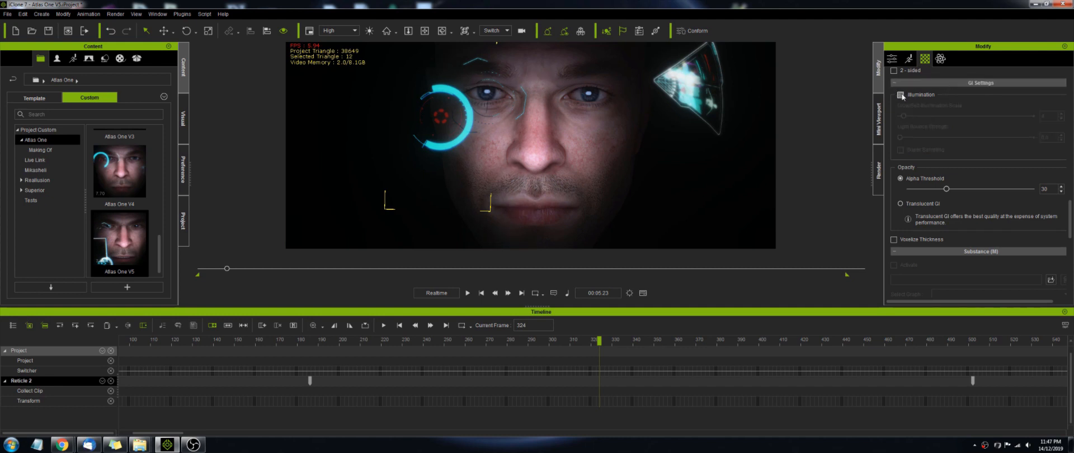
{"action": "left_click", "coordinate": [901, 95]}
{"action": "left_click", "coordinate": [901, 95]}
{"action": "left_click", "coordinate": [900, 95]}
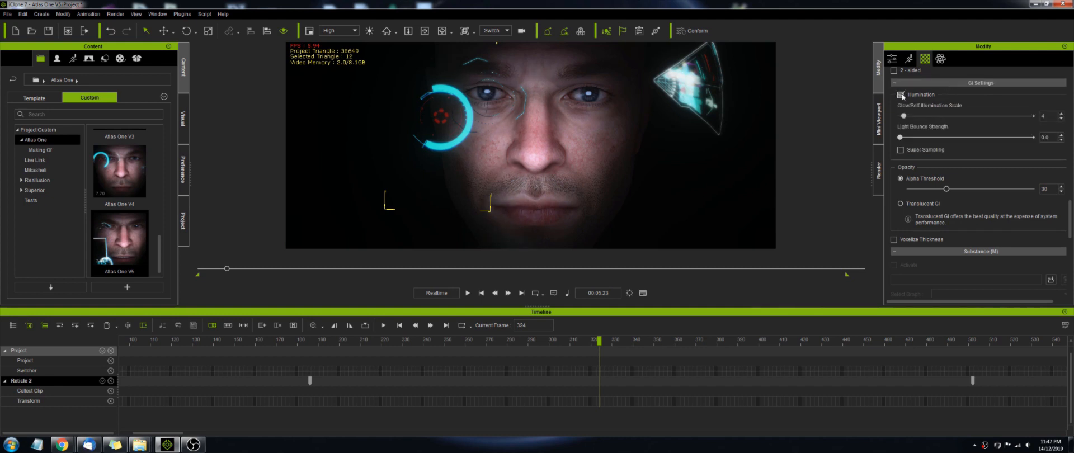
{"action": "left_click", "coordinate": [900, 95]}
{"action": "left_click", "coordinate": [901, 95]}
{"action": "left_click", "coordinate": [901, 95]}
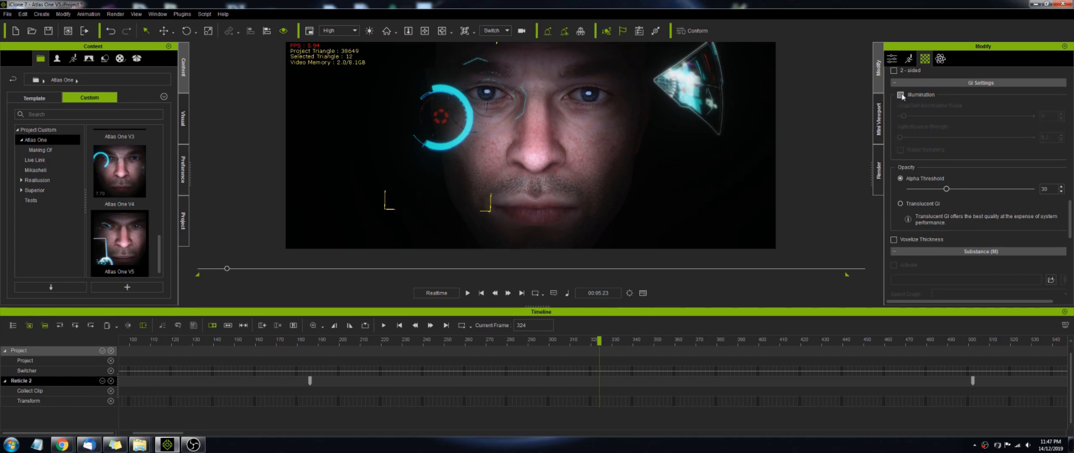
{"action": "left_click", "coordinate": [900, 95]}
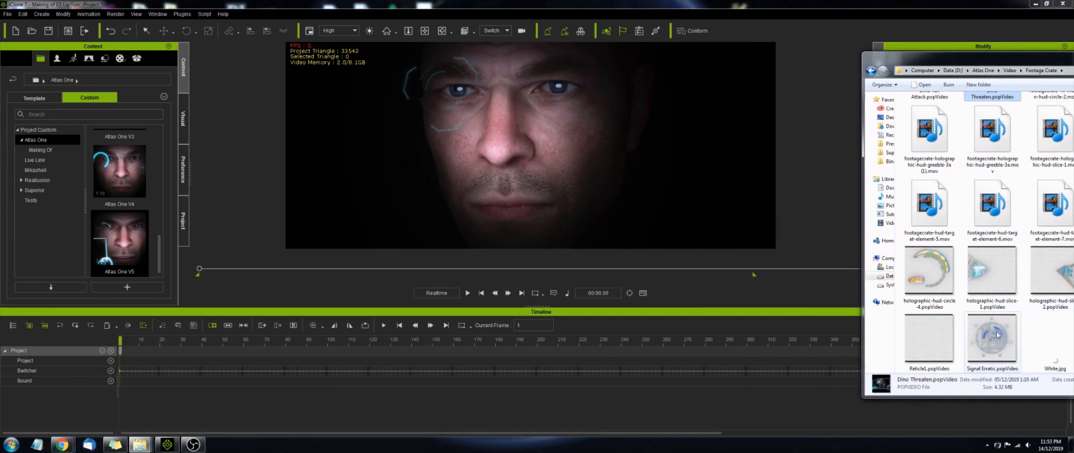
- Drop the Signal Erratic popVideo into the viewport as a plane and move it beside the face
{"action": "left_click_drag", "start_coordinate": [997, 335], "coordinate": [351, 171]}
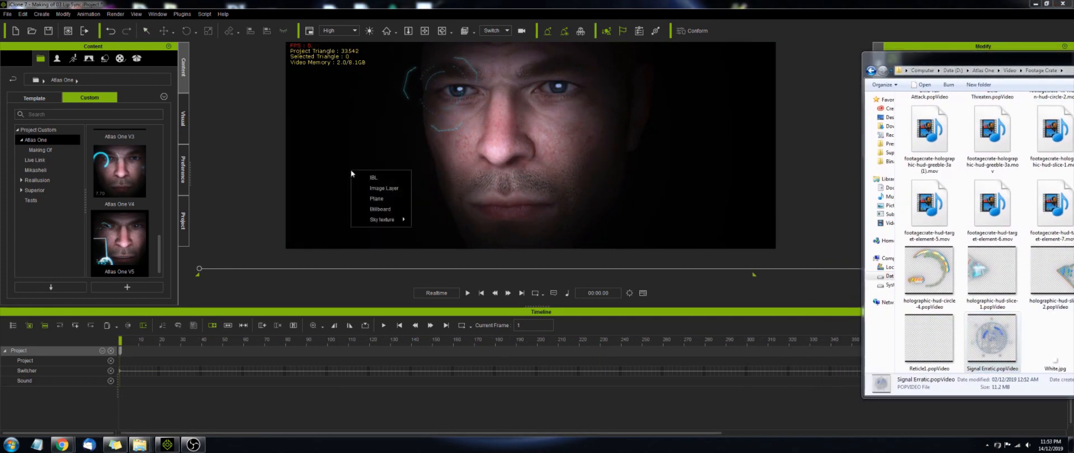
{"action": "left_click", "coordinate": [379, 199]}
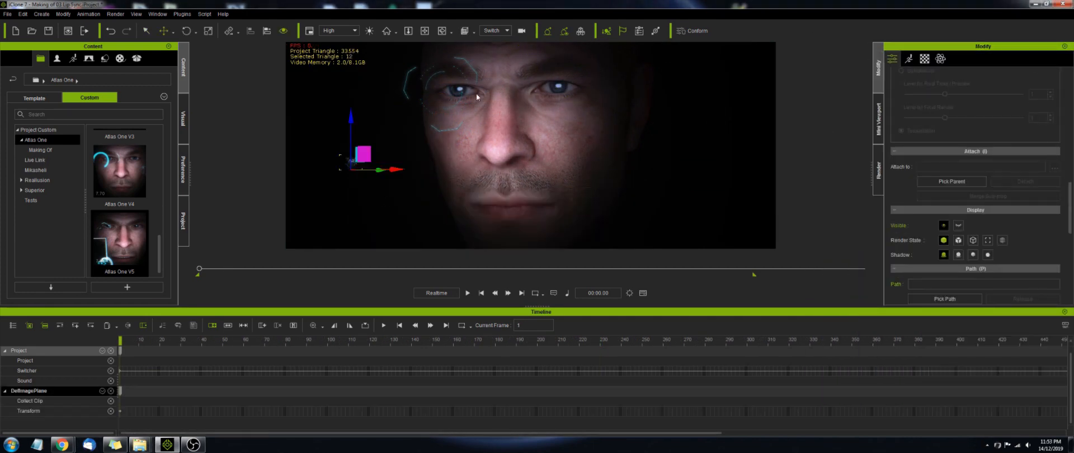
{"action": "scroll", "coordinate": [1007, 179], "scroll_direction": "down", "scroll_amount": 5}
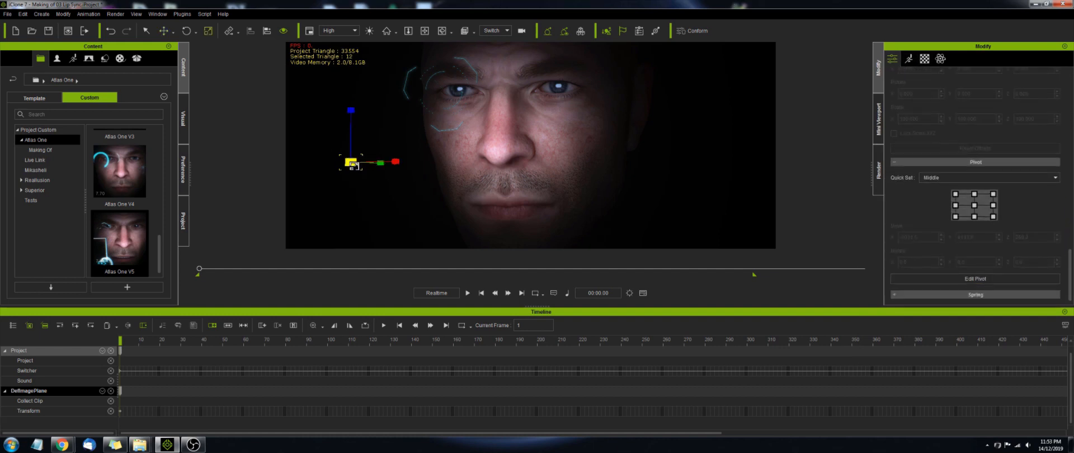
{"action": "left_click_drag", "start_coordinate": [354, 164], "coordinate": [417, 155]}
{"action": "left_click_drag", "start_coordinate": [460, 76], "coordinate": [380, 158]}
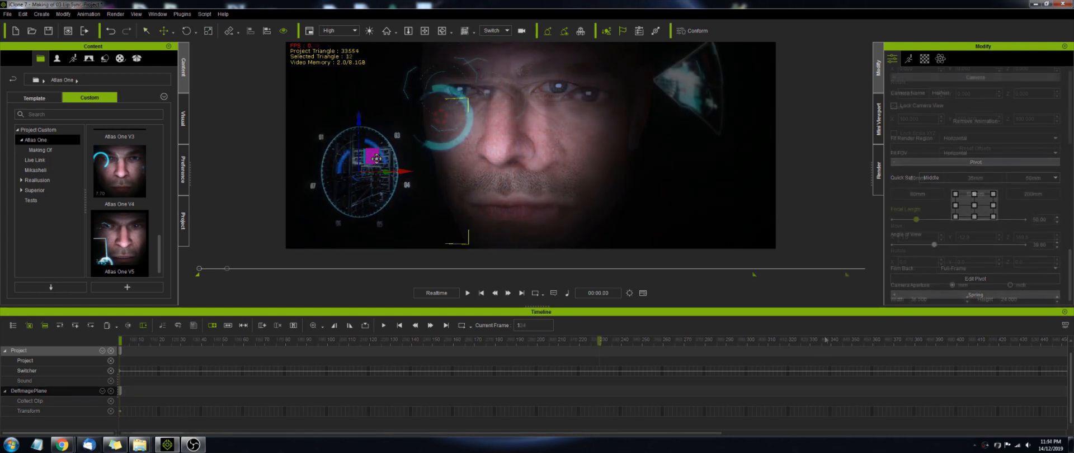
{"action": "left_click", "coordinate": [428, 148]}
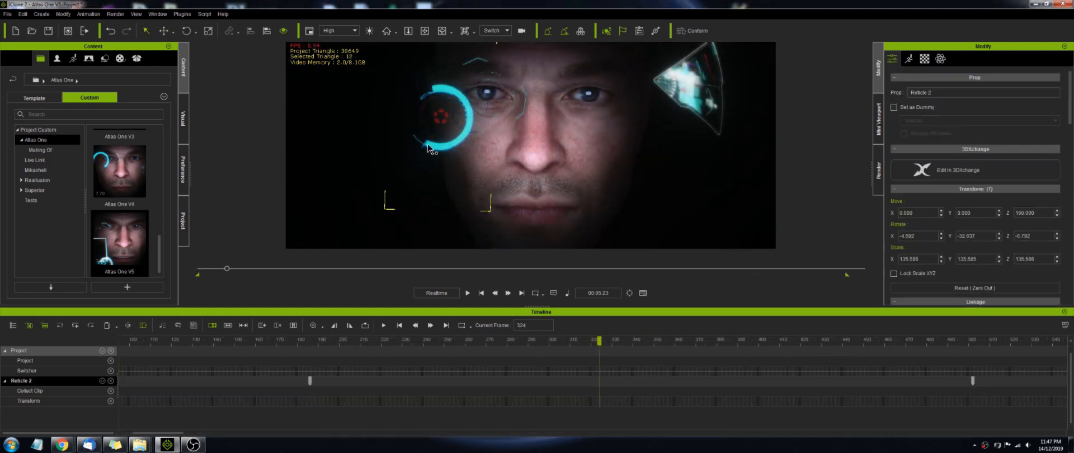
- Open the reticle prop's GI settings and raise its Glow/Self-Illumination Scale
{"action": "left_click", "coordinate": [925, 60]}
{"action": "left_click_drag", "start_coordinate": [1069, 94], "coordinate": [1070, 222]}
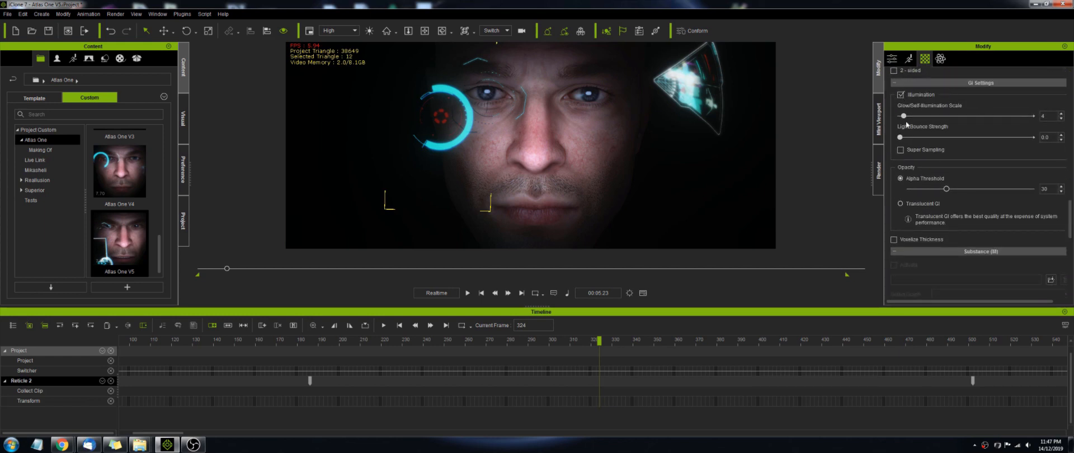
{"action": "left_click_drag", "start_coordinate": [904, 117], "coordinate": [1007, 121]}
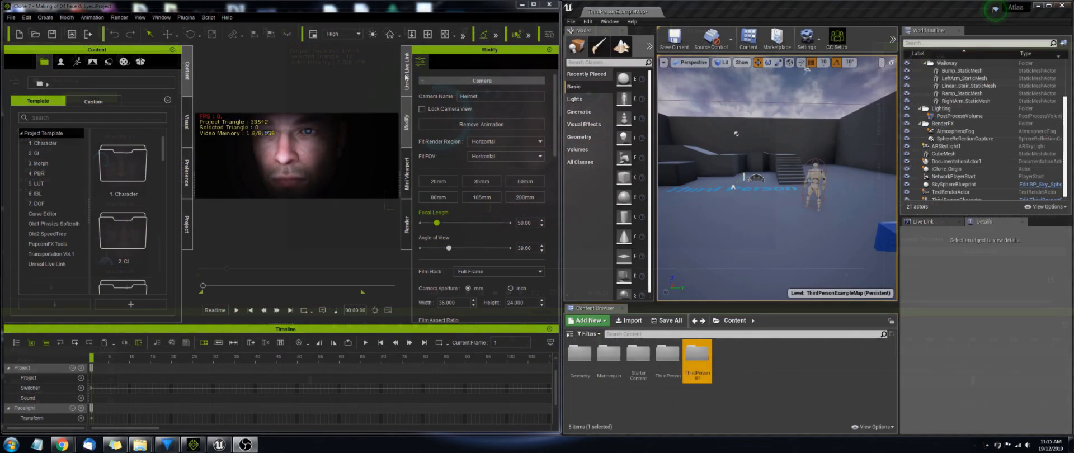
- Open Unreal Live Link and activate the link to Unreal Engine
{"action": "left_click", "coordinate": [462, 308]}
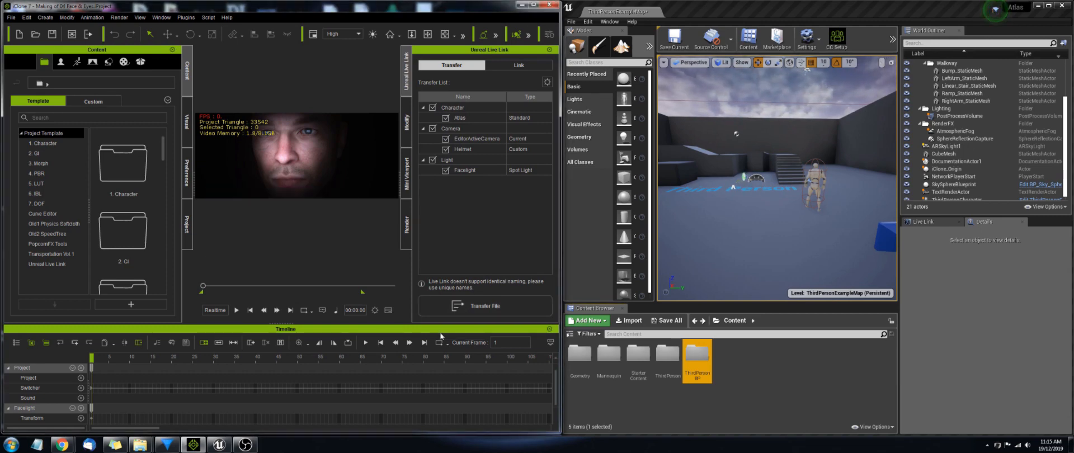
{"action": "left_click_drag", "start_coordinate": [156, 41], "coordinate": [367, 233]}
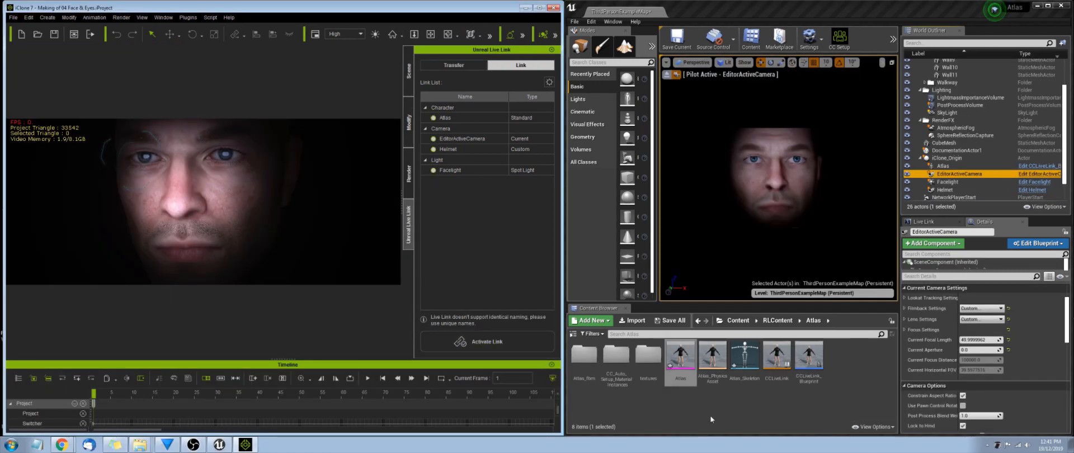
{"action": "left_click", "coordinate": [503, 343]}
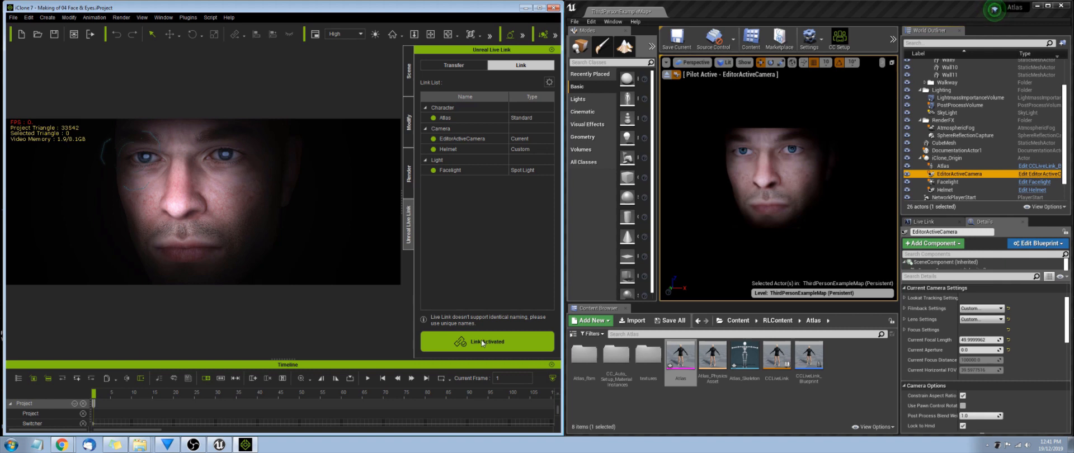
- Play and pause the animation to stream it live to Unreal
{"action": "left_click", "coordinate": [368, 380]}
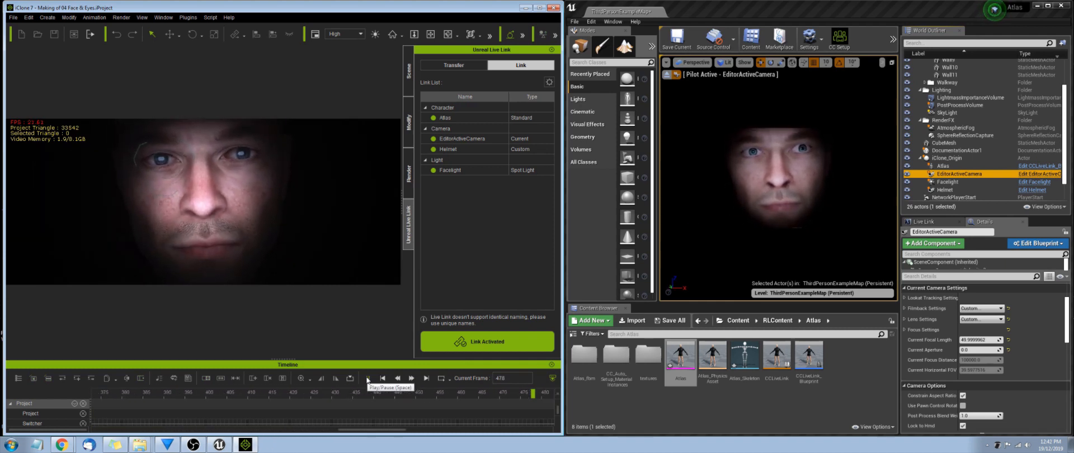
{"action": "left_click", "coordinate": [367, 379]}
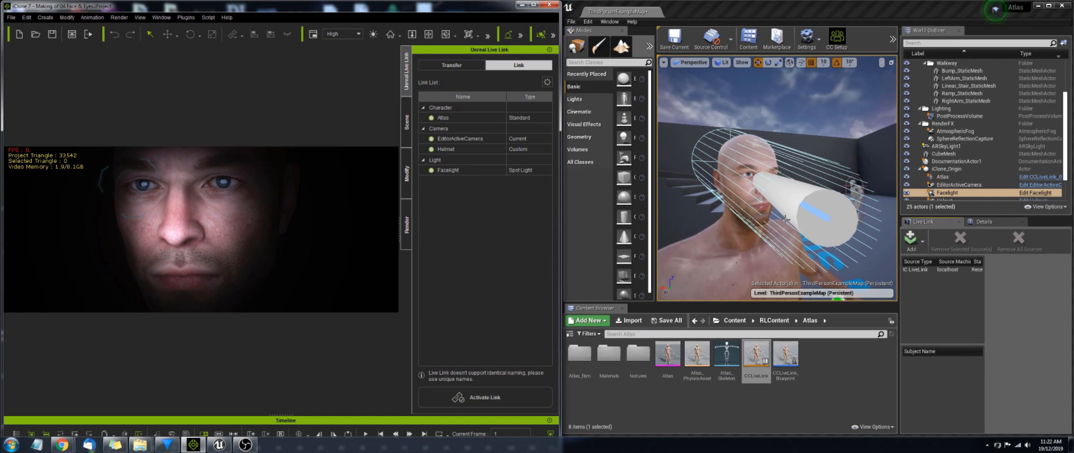
- Select the ARSkyLight1 actor in Unreal and set its Intensity to 0.25
{"action": "left_click", "coordinate": [794, 226]}
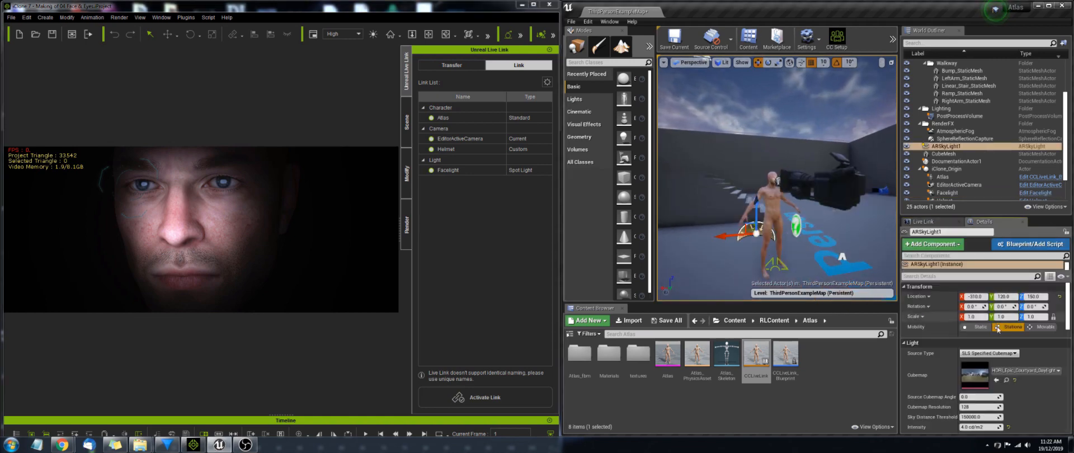
{"action": "scroll", "coordinate": [987, 399], "scroll_direction": "down", "scroll_amount": 1}
{"action": "left_click", "coordinate": [978, 414]}
{"action": "type", "text": "0.25"}
{"action": "key", "text": "Return"}
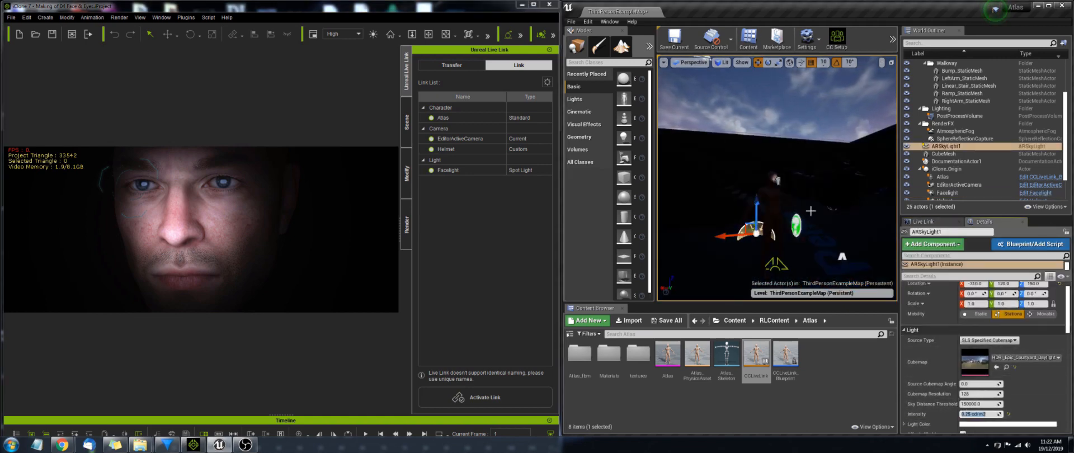
- Select the EditorActiveCamera actor in the World Outliner and choose an option from its context menu
{"action": "scroll", "coordinate": [788, 206], "scroll_direction": "up", "scroll_amount": 6}
{"action": "scroll", "coordinate": [951, 146], "scroll_direction": "down", "scroll_amount": 1}
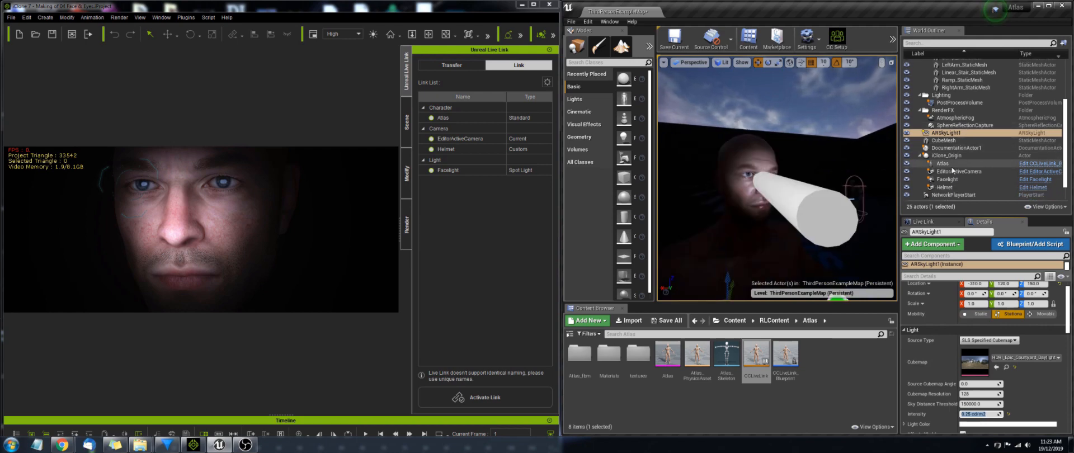
{"action": "left_click", "coordinate": [946, 171]}
{"action": "right_click", "coordinate": [958, 171]}
{"action": "left_click", "coordinate": [986, 276]}
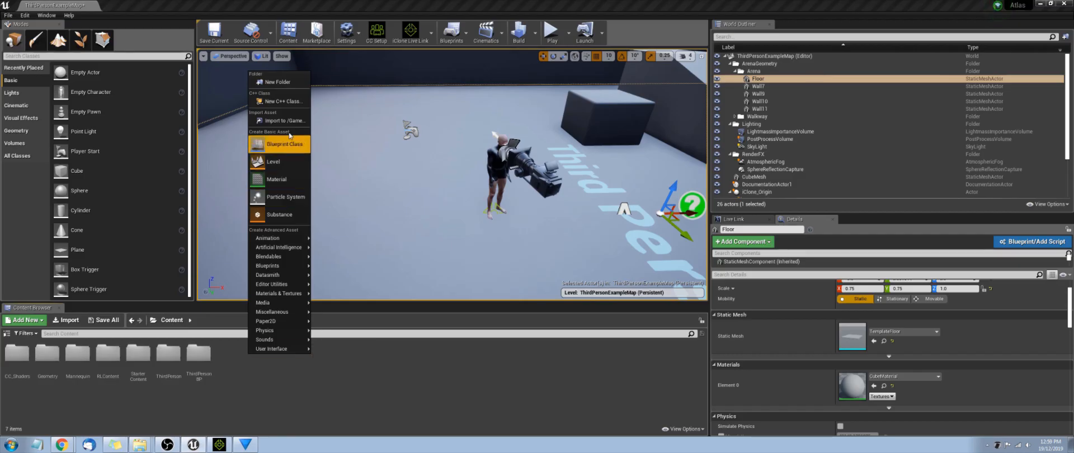
- Create a new content folder named Movies and open it
{"action": "left_click", "coordinate": [279, 82]}
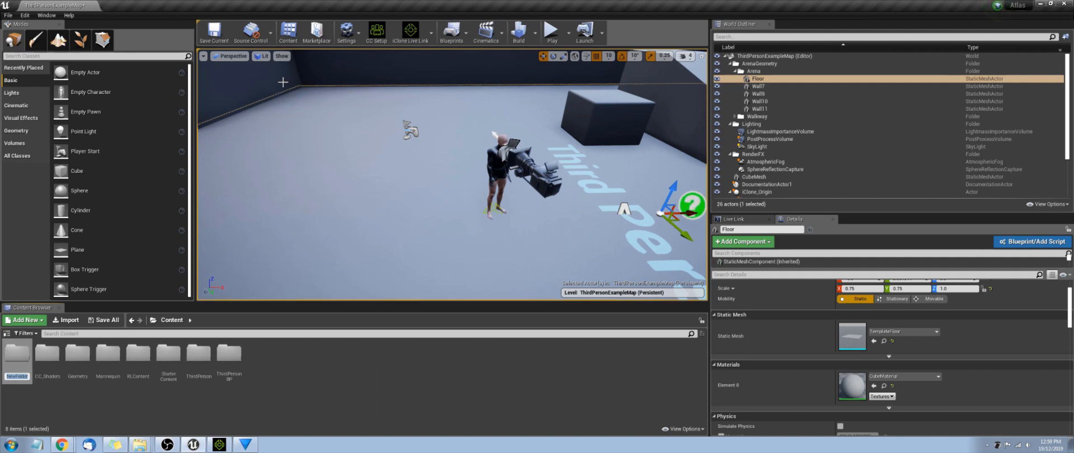
{"action": "type", "text": "Movies"}
{"action": "key", "text": "Return"}
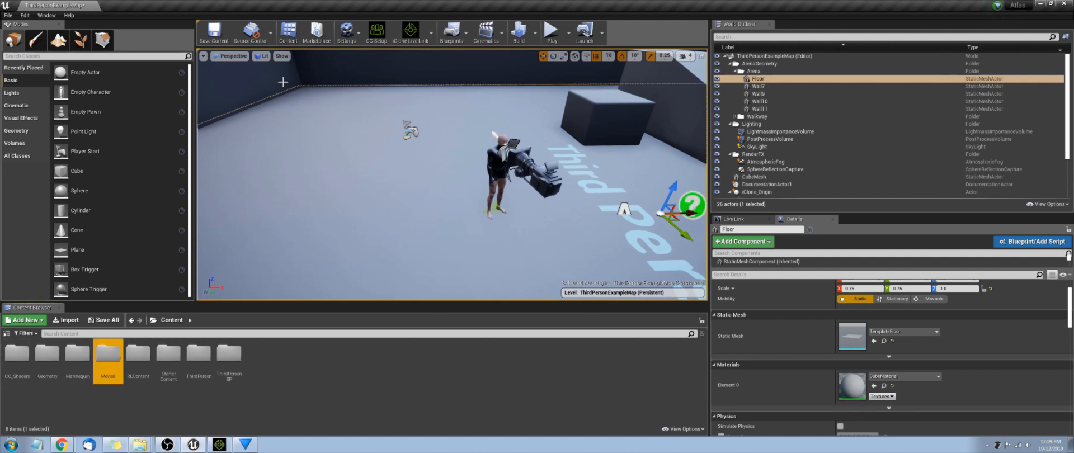
{"action": "key", "text": "Return"}
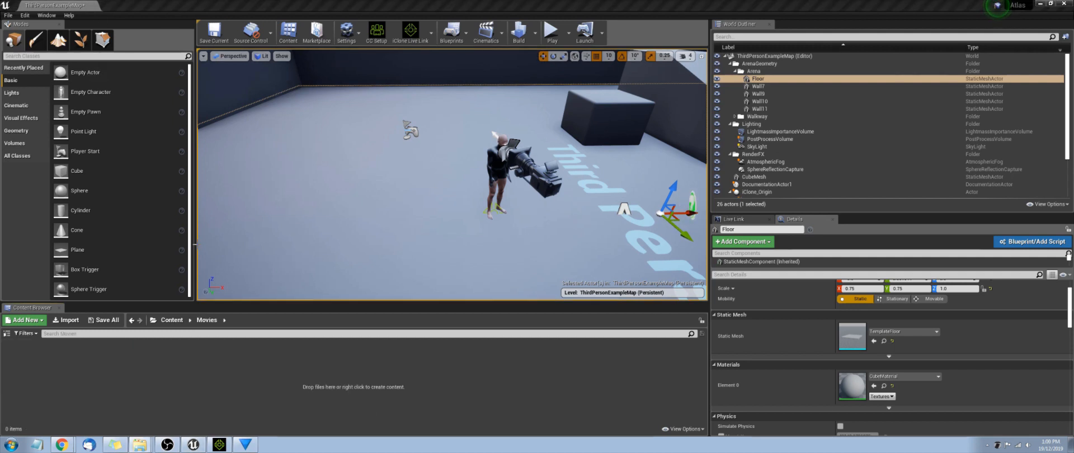
- Import the Slice-1.mp4 video from the Video Texture example folder into Movies
{"action": "left_click", "coordinate": [67, 320]}
{"action": "type", "text": "D:\\Atlas One\\Making Of\\Video\\Video Texture example"}
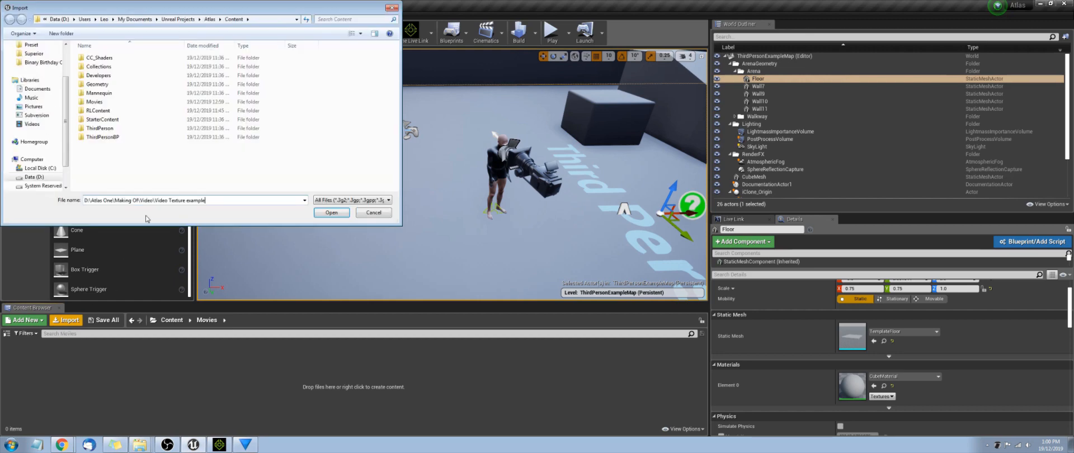
{"action": "key", "text": "Return"}
{"action": "left_click", "coordinate": [93, 65]}
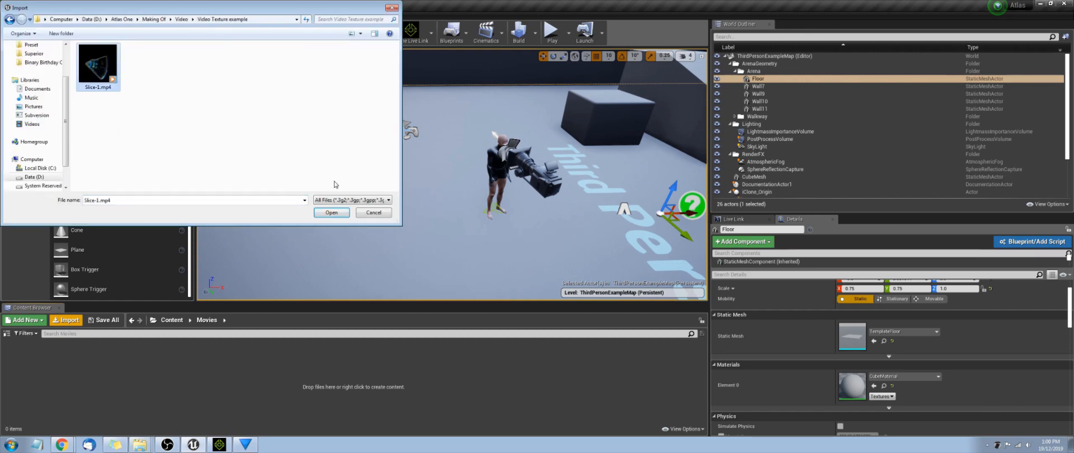
{"action": "left_click", "coordinate": [329, 212]}
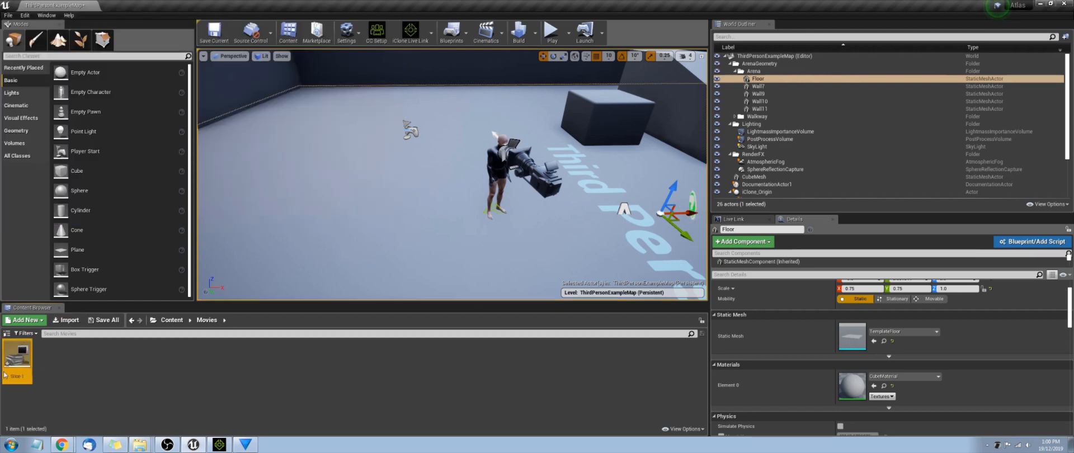
- Create a Media Player asset with a linked video output Media Texture asset
{"action": "right_click", "coordinate": [50, 360]}
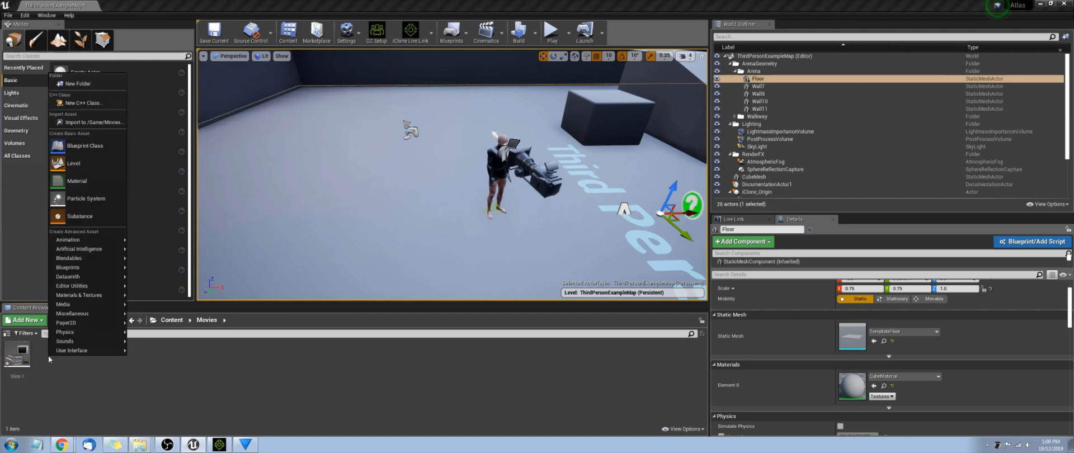
{"action": "mouse_move", "coordinate": [87, 308]}
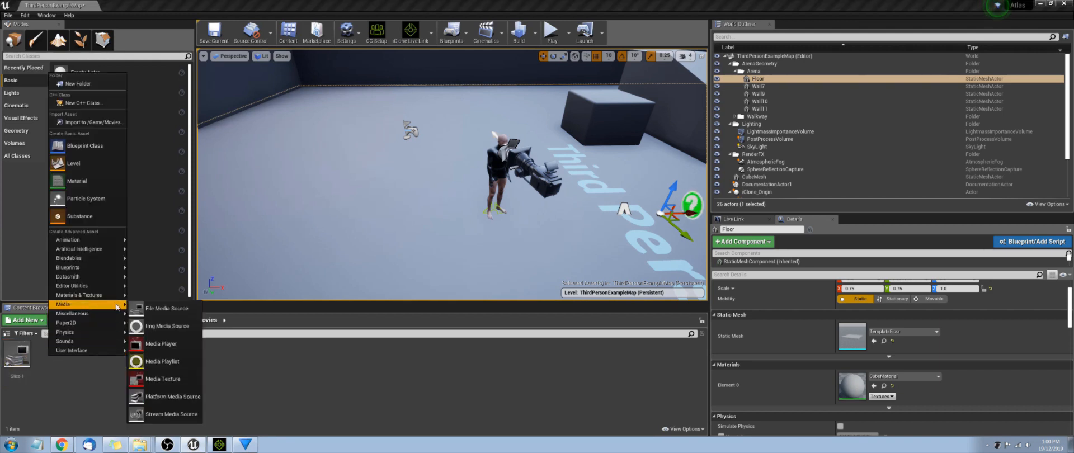
{"action": "left_click", "coordinate": [141, 344]}
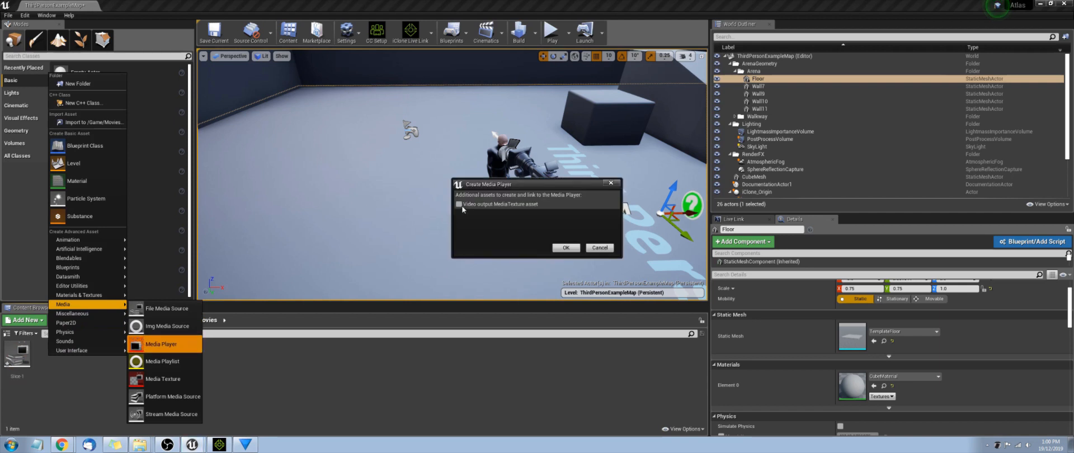
{"action": "left_click", "coordinate": [565, 248]}
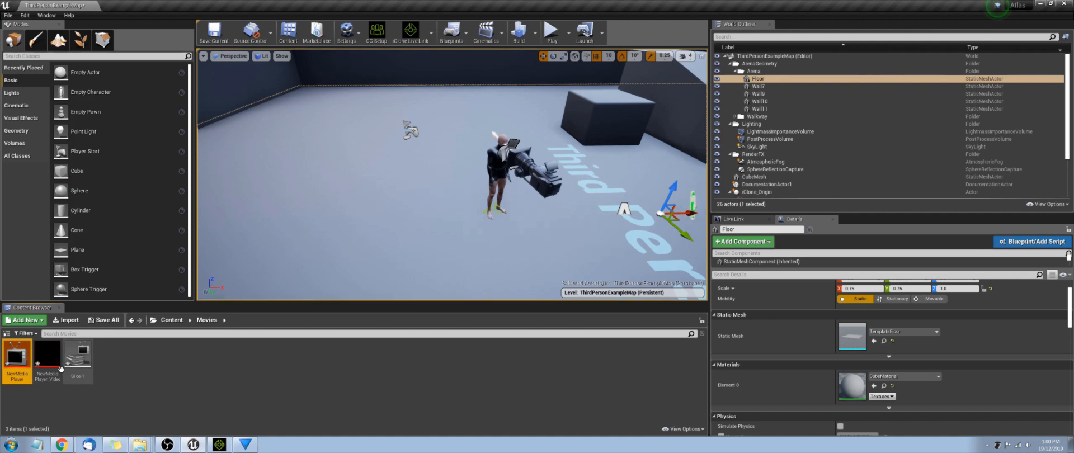
- Open the new media player and play the Slice-1 media source in it
{"action": "left_click", "coordinate": [49, 365]}
{"action": "left_click", "coordinate": [78, 361]}
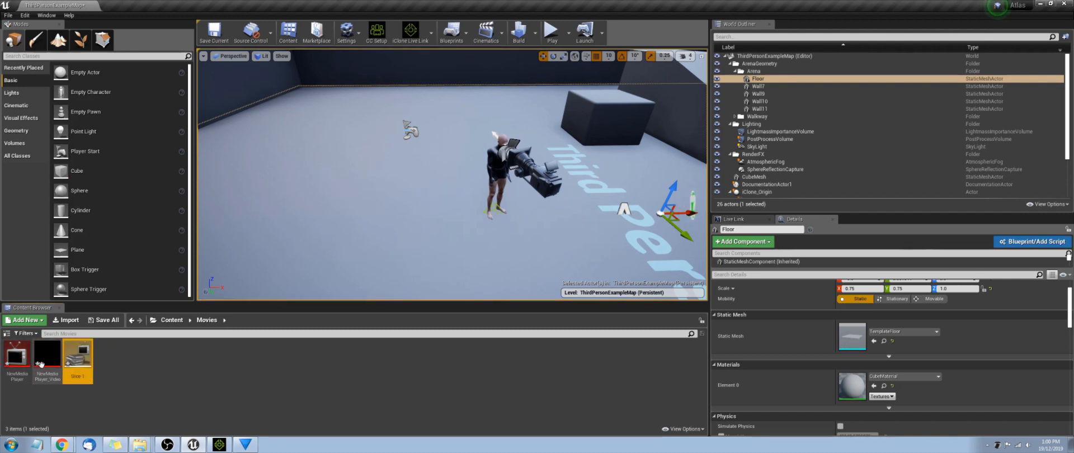
{"action": "left_click", "coordinate": [21, 358]}
{"action": "double_click", "coordinate": [21, 358]}
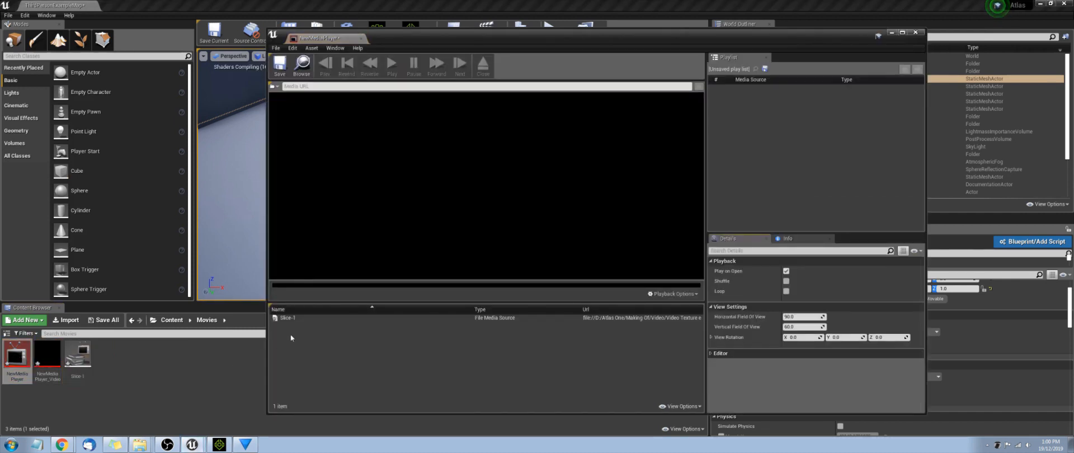
{"action": "double_click", "coordinate": [305, 318]}
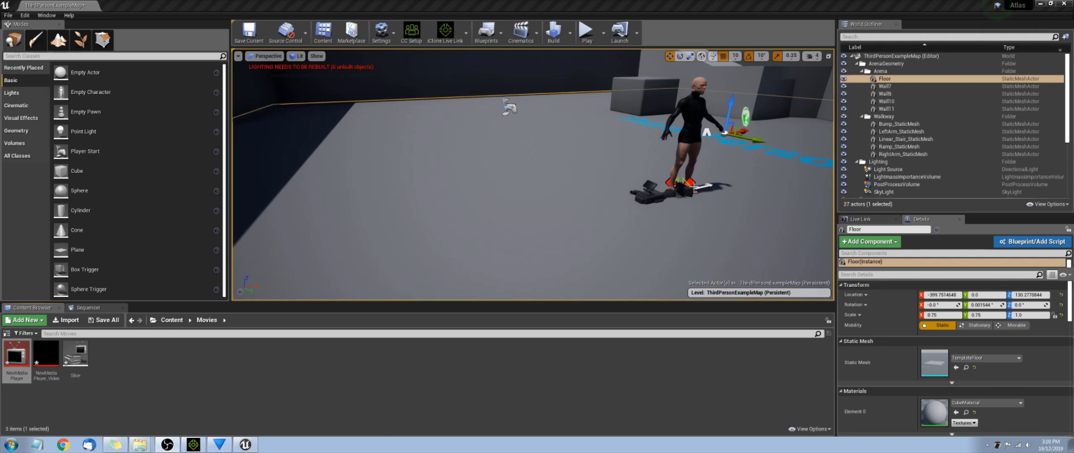
- Place a Plane in the level and rotate it to stand upright
{"action": "left_click_drag", "start_coordinate": [72, 249], "coordinate": [528, 162]}
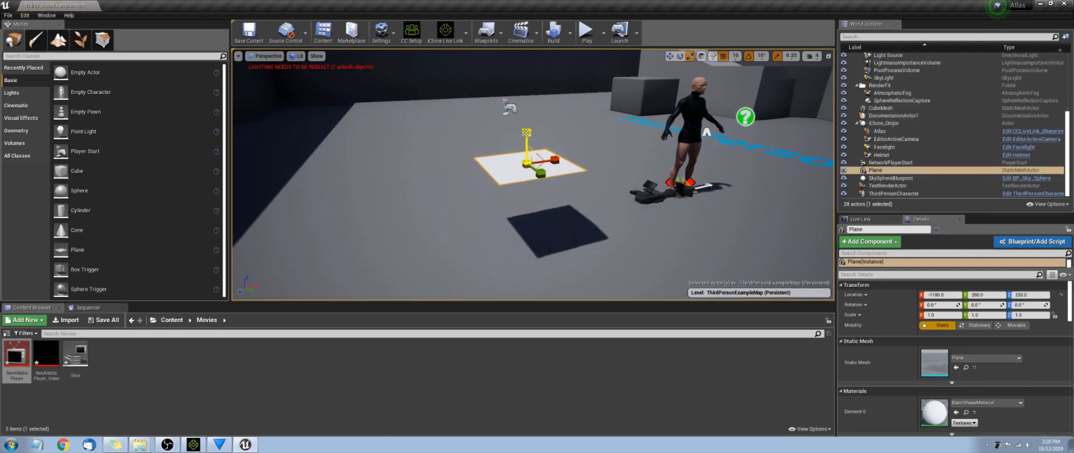
{"action": "key", "text": "e"}
{"action": "left_click_drag", "start_coordinate": [529, 128], "coordinate": [554, 184]}
- Apply the media video texture to the plane and set its material's Blend Mode to AlphaComposite (Premultiplied Alpha)
{"action": "left_click_drag", "start_coordinate": [46, 354], "coordinate": [500, 192]}
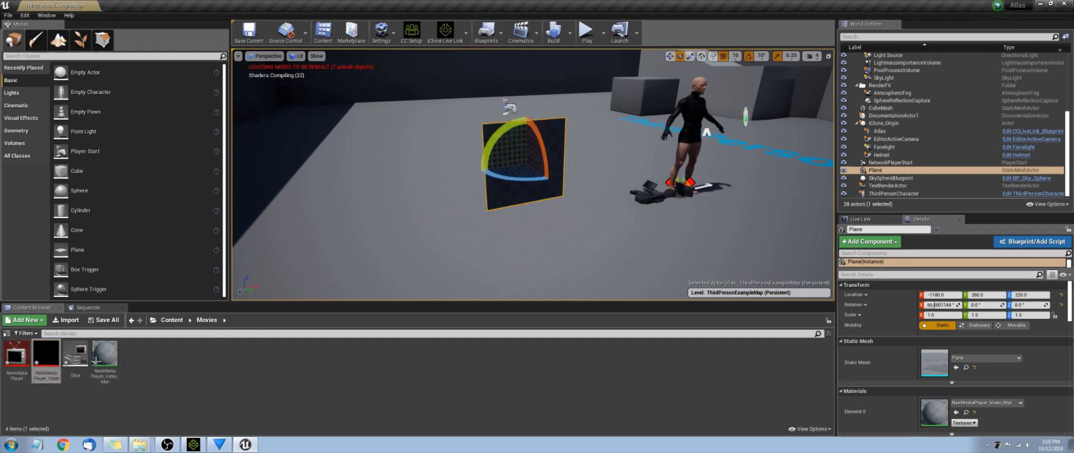
{"action": "double_click", "coordinate": [105, 355]}
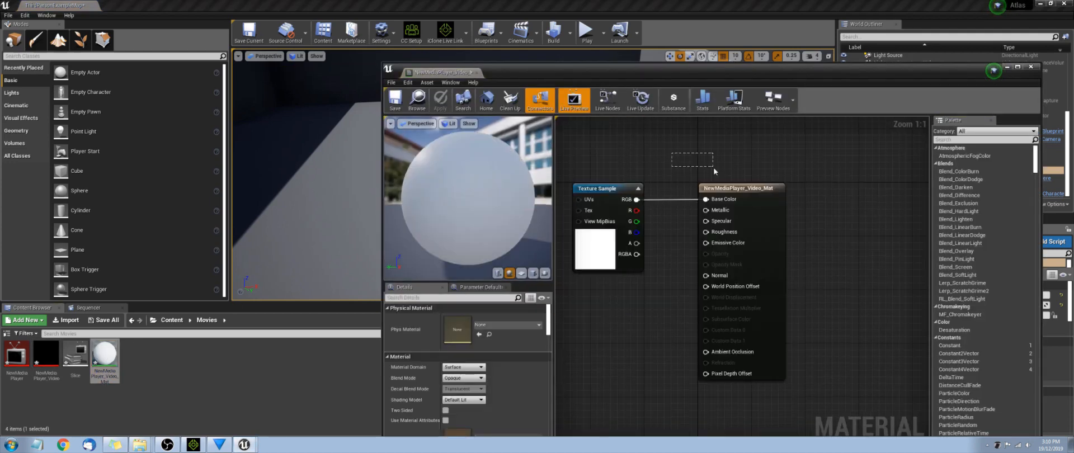
{"action": "left_click", "coordinate": [745, 201]}
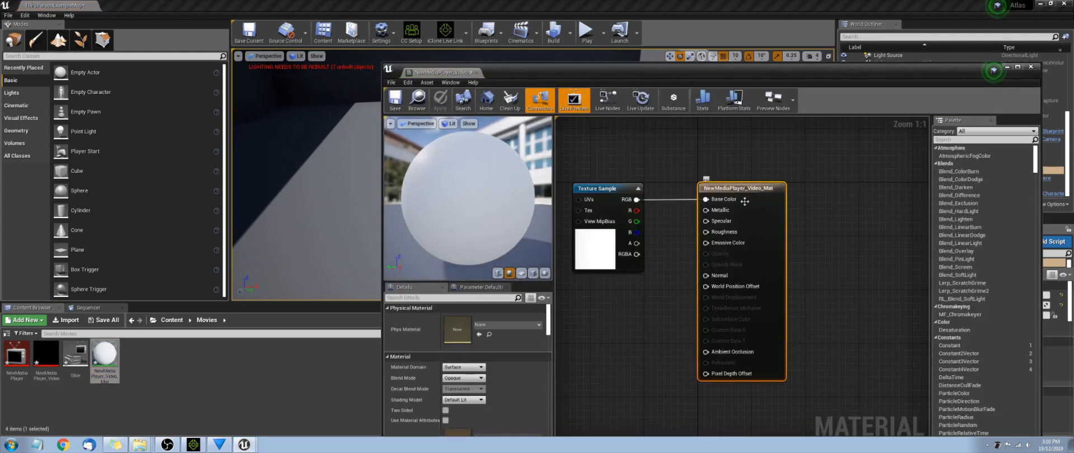
{"action": "left_click", "coordinate": [462, 378]}
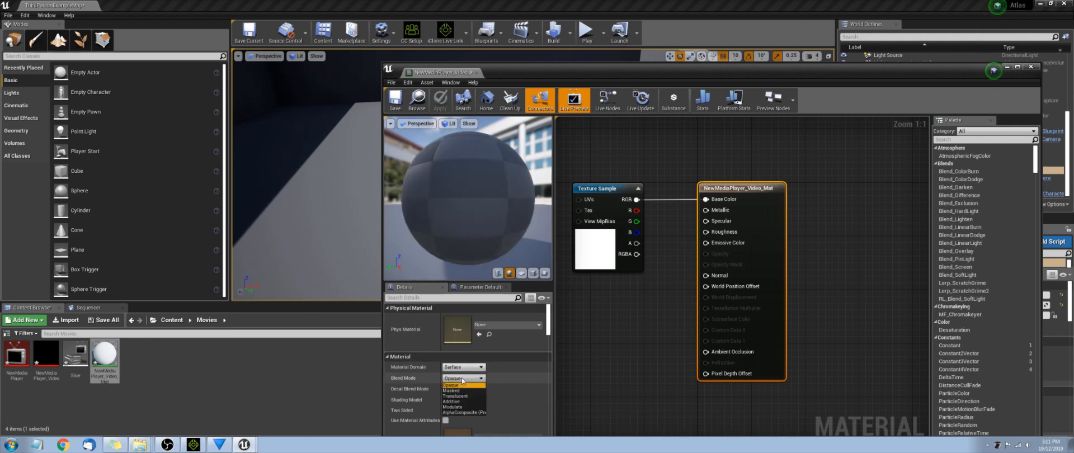
{"action": "left_click", "coordinate": [465, 412]}
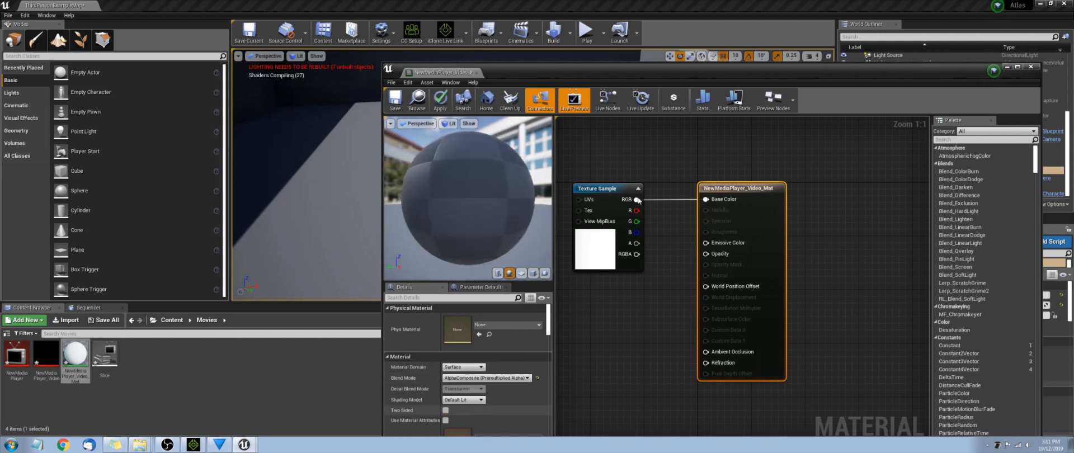
- Connect the texture's RGB output to Opacity and Emissive Color, and save the material
{"action": "left_click_drag", "start_coordinate": [636, 199], "coordinate": [706, 255]}
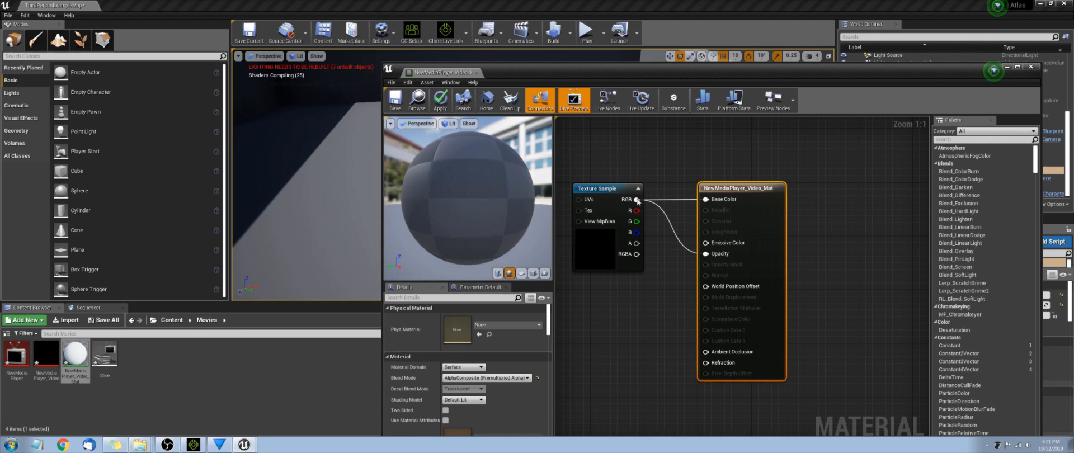
{"action": "left_click_drag", "start_coordinate": [637, 199], "coordinate": [703, 243]}
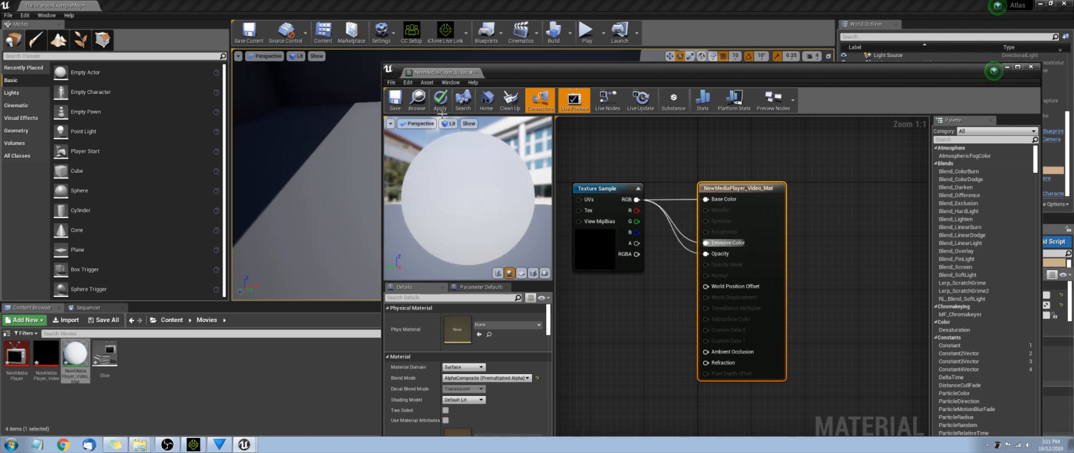
{"action": "left_click", "coordinate": [394, 103]}
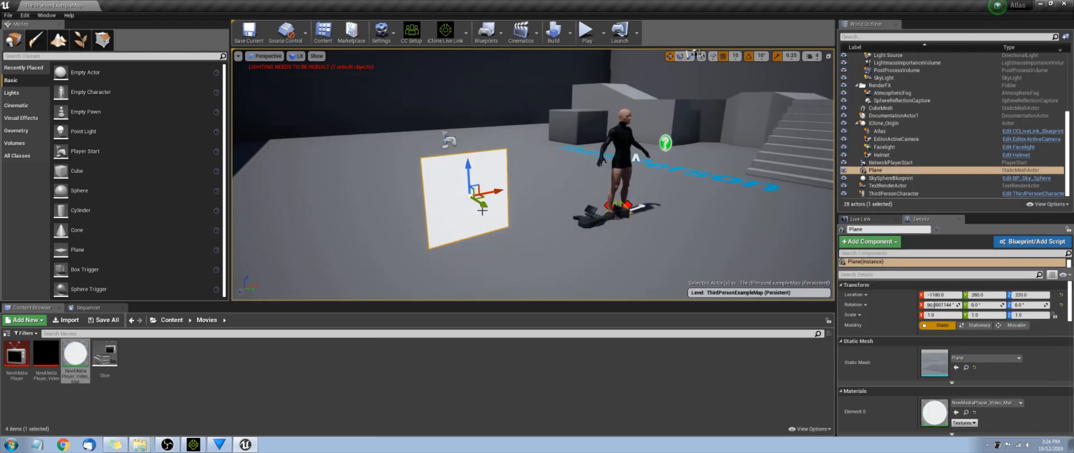
- Set the plane's Mobility to Movable
{"action": "left_click", "coordinate": [529, 223]}
{"action": "left_click", "coordinate": [468, 212]}
{"action": "left_click", "coordinate": [1006, 327]}
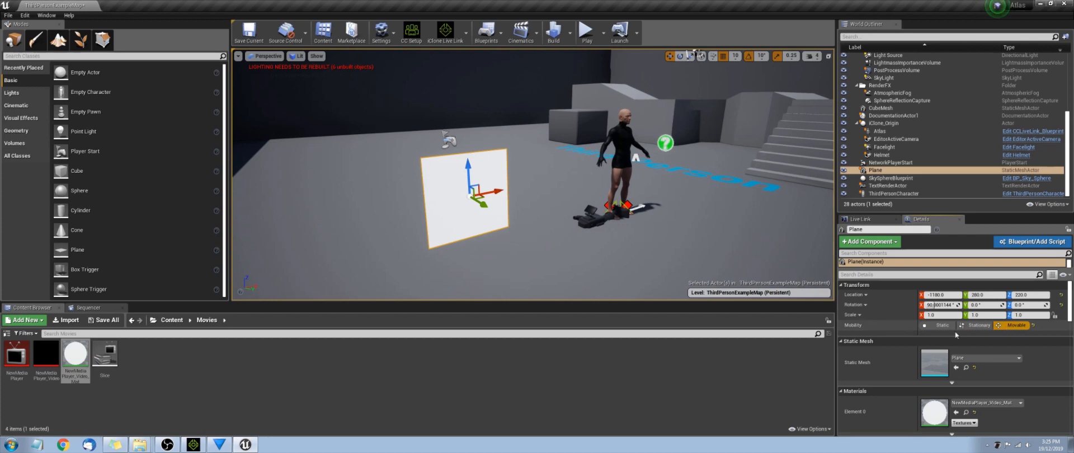
- Attach the plane to Atlas's head bone and move it beside the character's face
{"action": "right_click", "coordinate": [448, 210]}
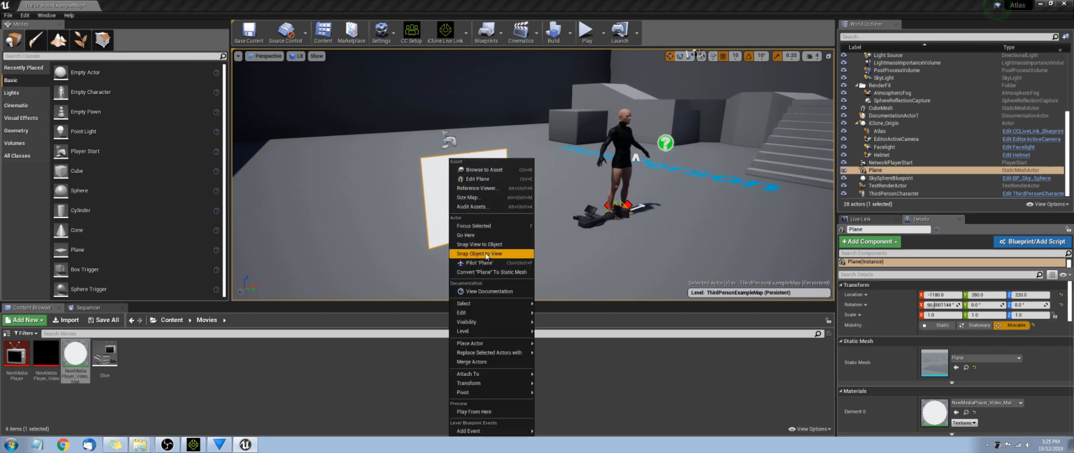
{"action": "mouse_move", "coordinate": [495, 376]}
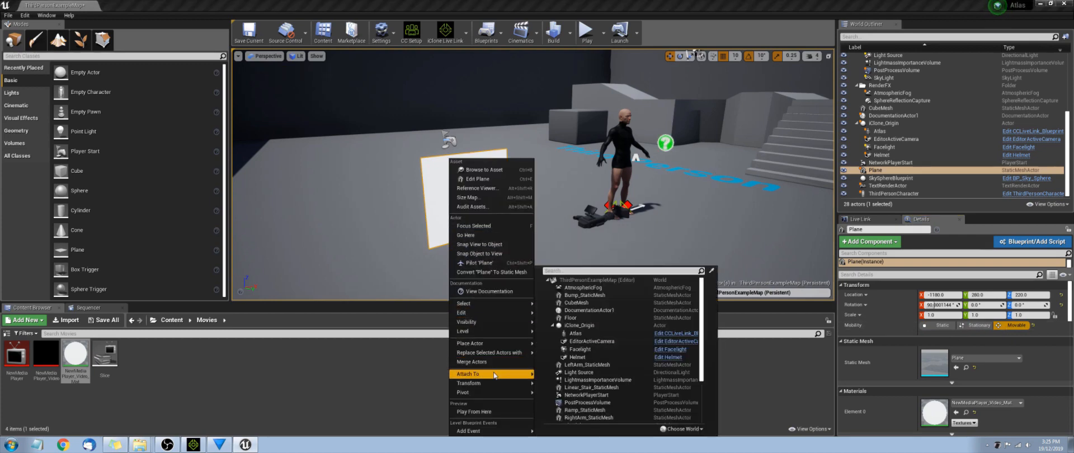
{"action": "left_click", "coordinate": [575, 333]}
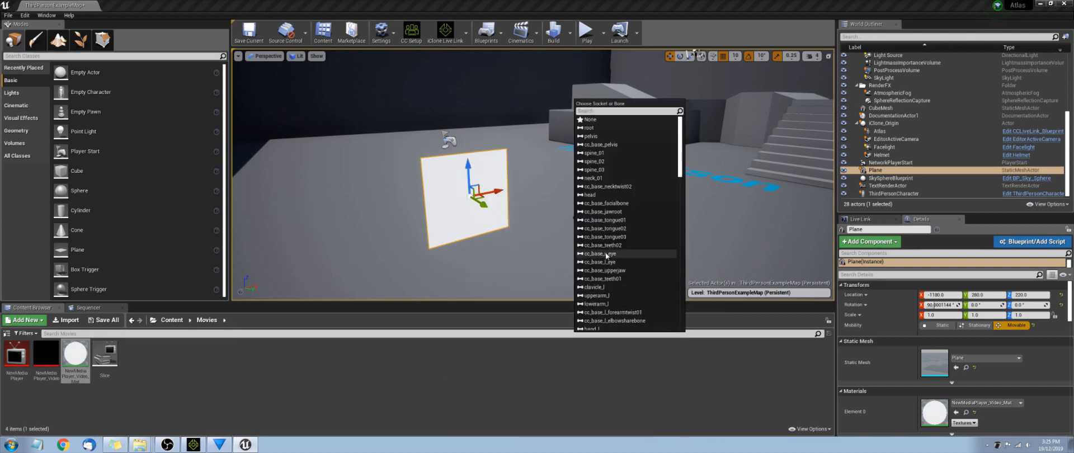
{"action": "left_click", "coordinate": [590, 194]}
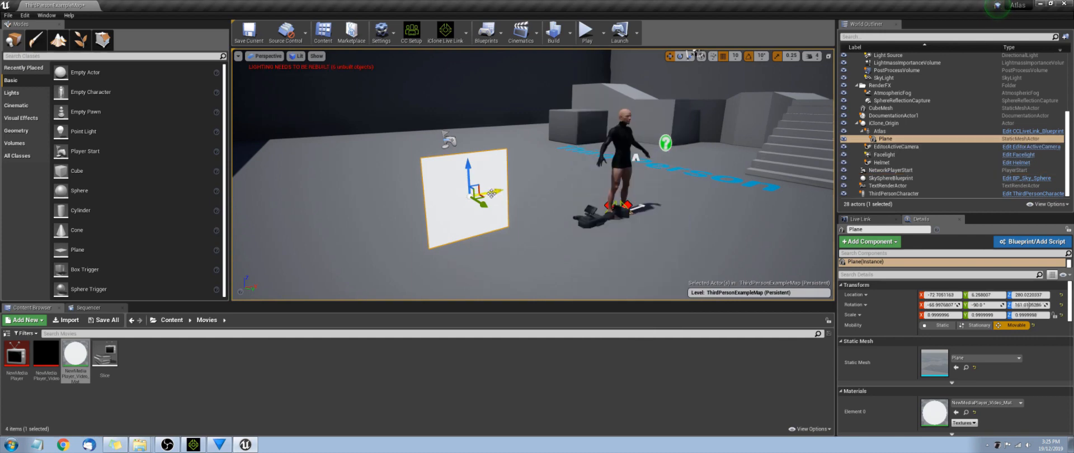
{"action": "left_click_drag", "start_coordinate": [491, 193], "coordinate": [645, 168]}
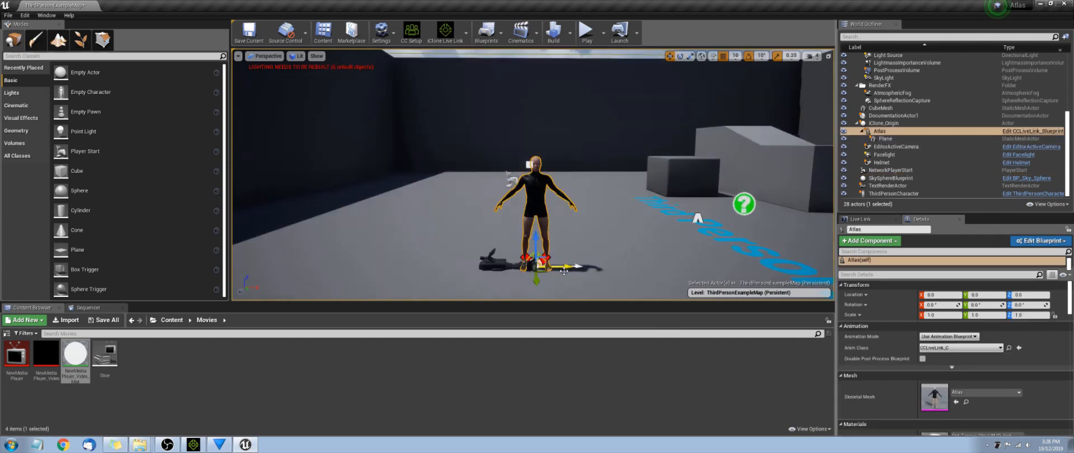
{"action": "mouse_move", "coordinate": [564, 268]}
{"action": "left_mouse_down"}
{"action": "mouse_move", "coordinate": [597, 269]}
{"action": "mouse_move", "coordinate": [554, 269]}
{"action": "mouse_move", "coordinate": [590, 270]}
{"action": "mouse_move", "coordinate": [578, 267]}
{"action": "left_mouse_up"}
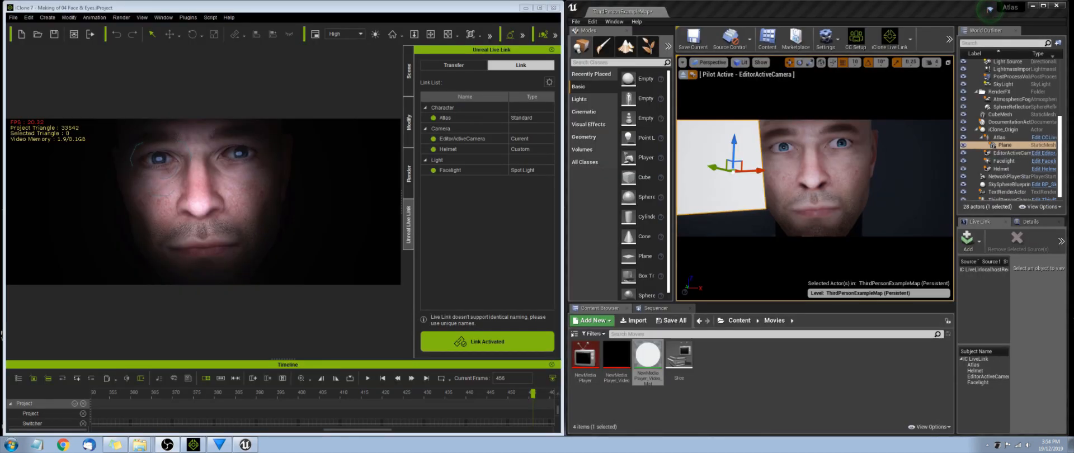
- Play the streamed animation and add a Media track with the Slice source to the Atlas One sequence
{"action": "left_click", "coordinate": [369, 378]}
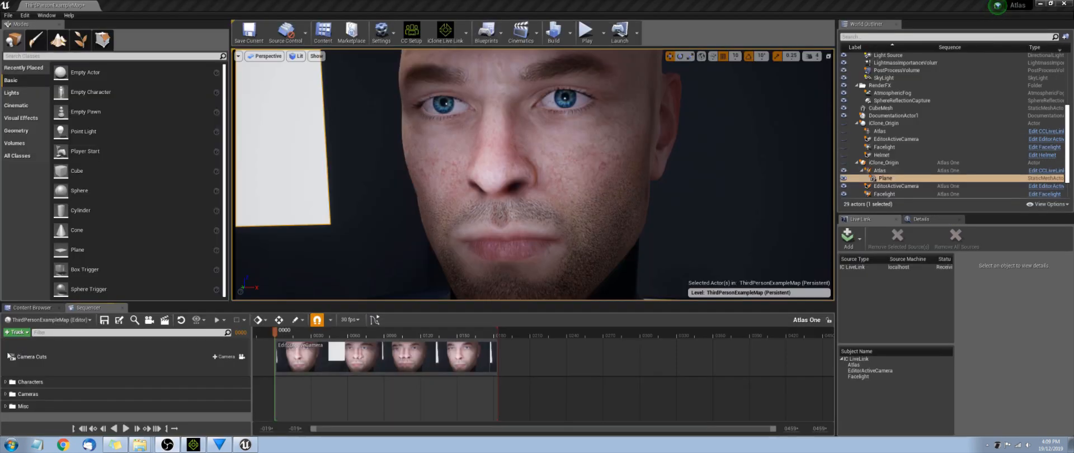
{"action": "right_click", "coordinate": [27, 408]}
{"action": "right_click", "coordinate": [25, 416]}
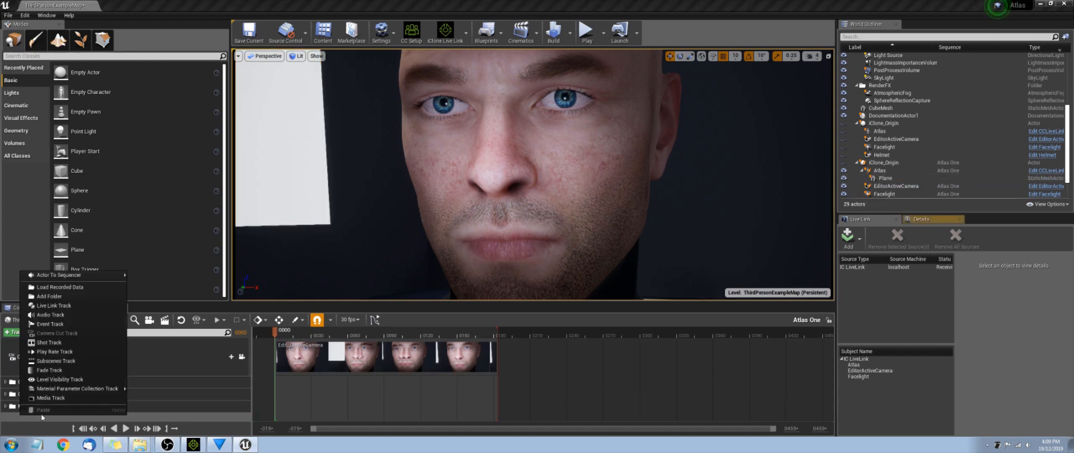
{"action": "left_click", "coordinate": [51, 398]}
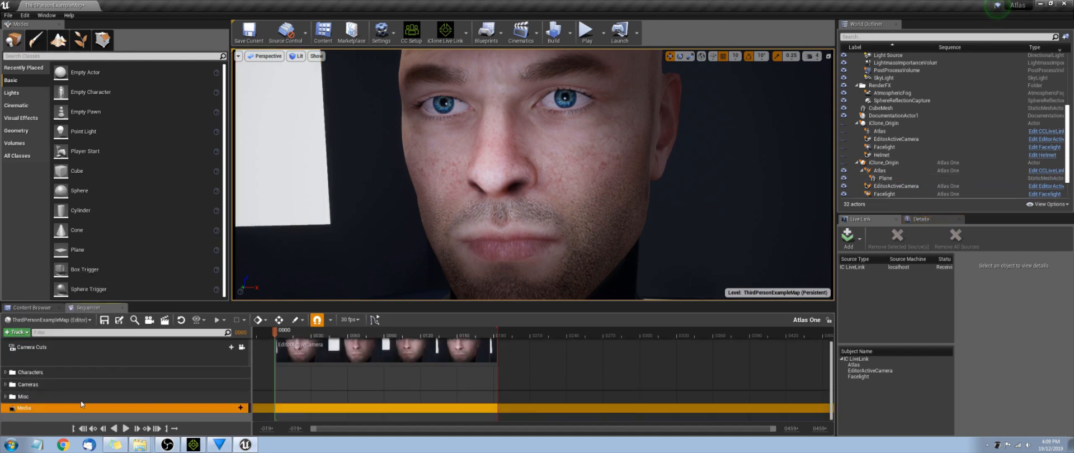
{"action": "left_click", "coordinate": [238, 408]}
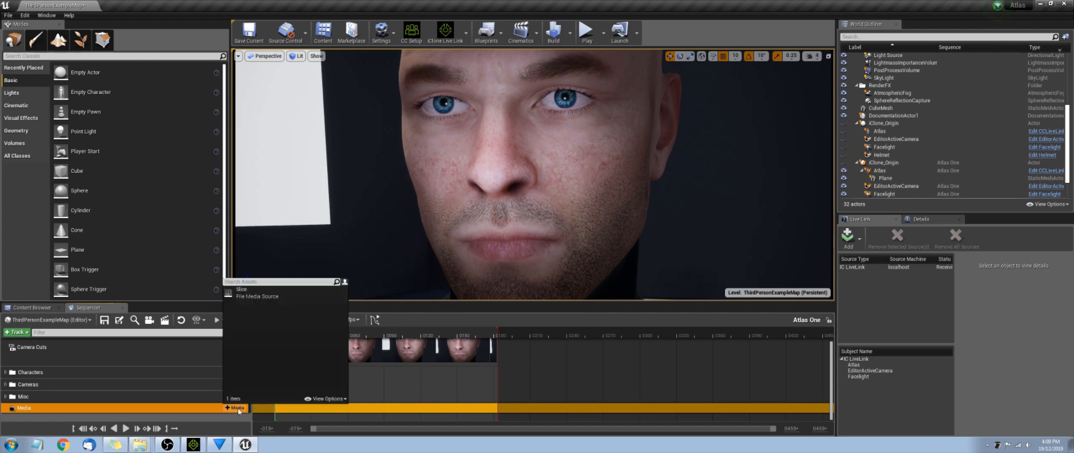
{"action": "left_click", "coordinate": [252, 294]}
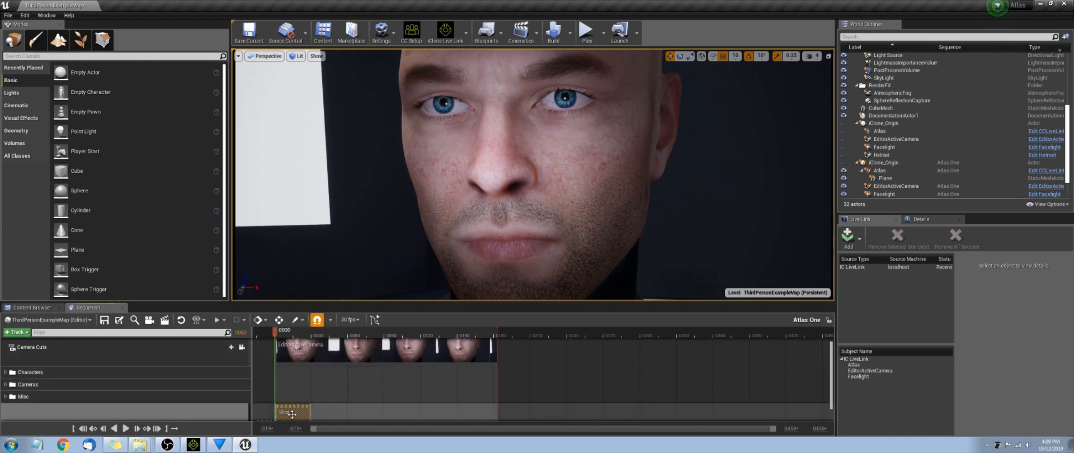
- Set the media section's Media Texture to NewMediaPlayer_Video
{"action": "right_click", "coordinate": [291, 414]}
{"action": "mouse_move", "coordinate": [311, 408]}
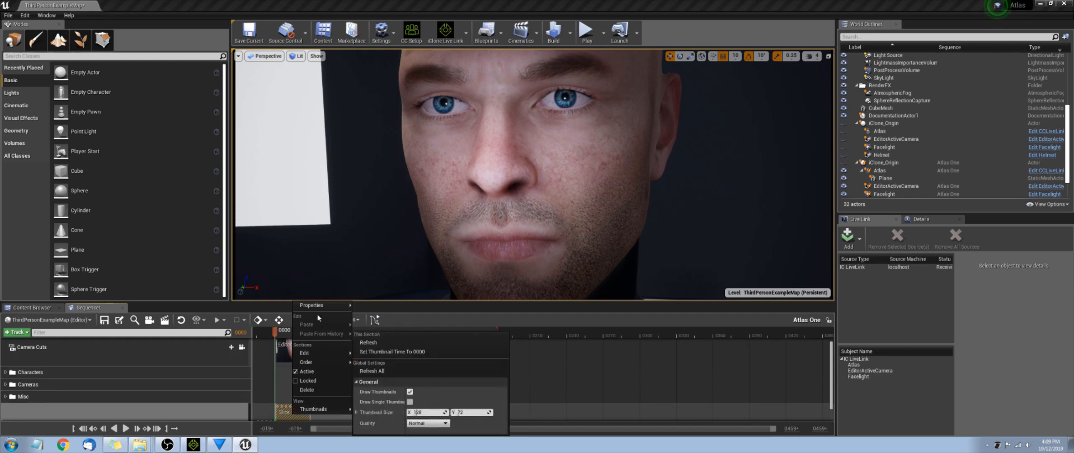
{"action": "mouse_move", "coordinate": [317, 307]}
{"action": "left_click", "coordinate": [491, 397]}
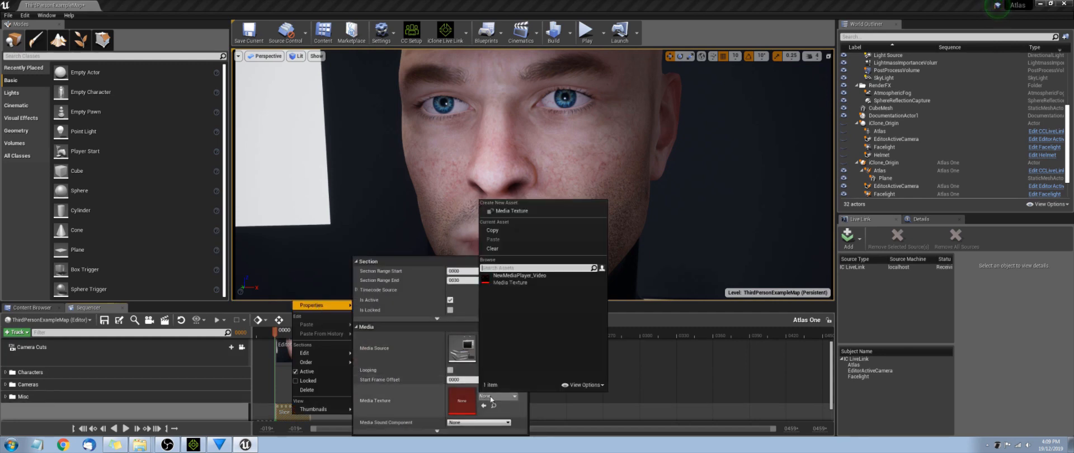
{"action": "left_click", "coordinate": [503, 278]}
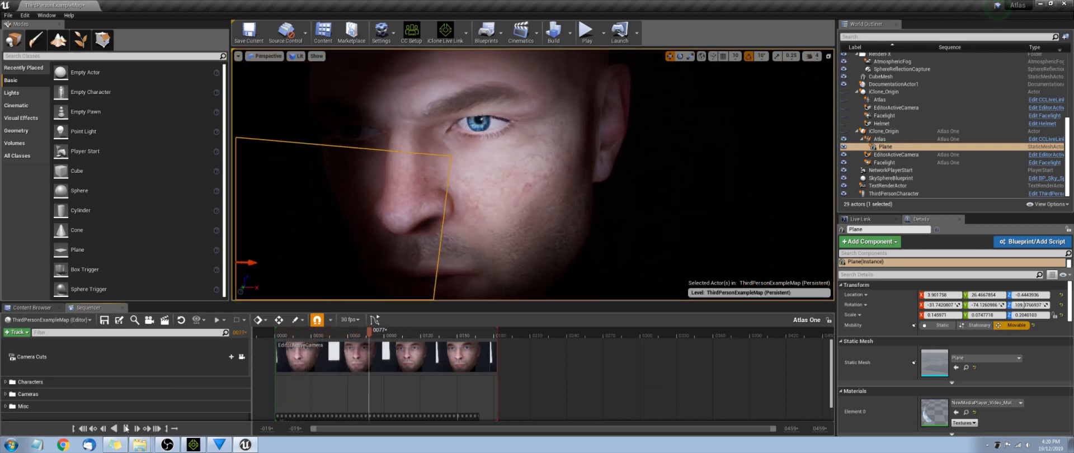
{"action": "right_click", "coordinate": [611, 242]}
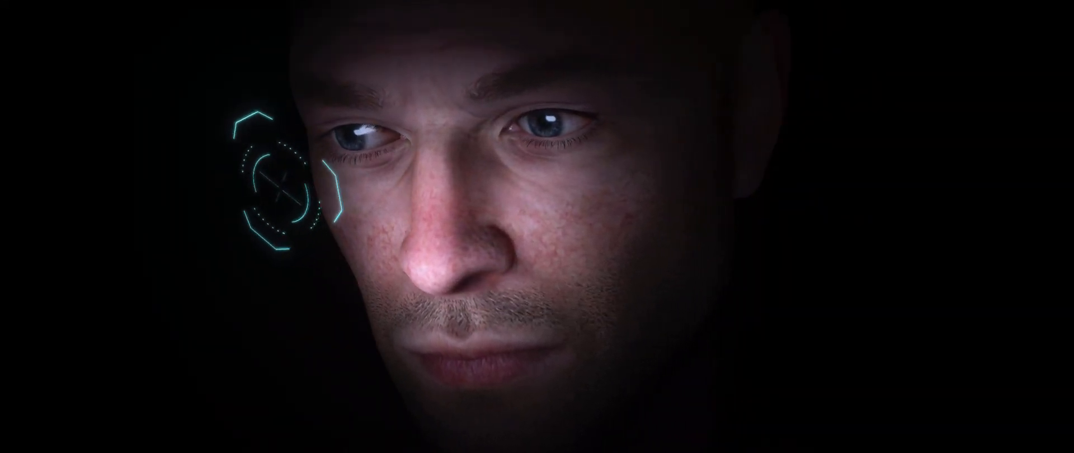